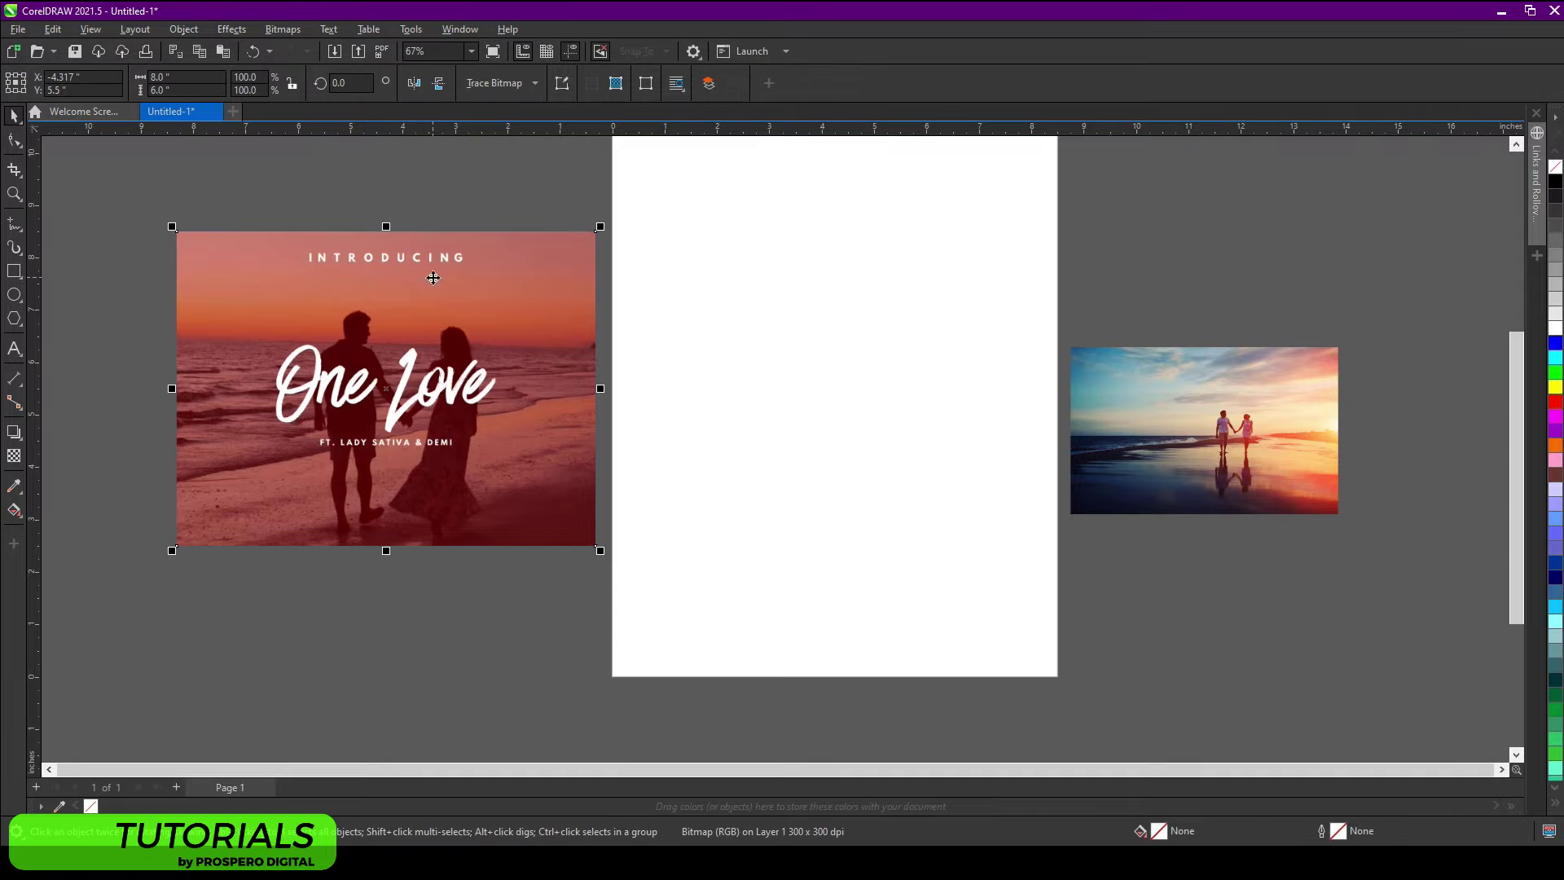
{"action": "left_click", "coordinate": [185, 79]}
{"action": "left_click", "coordinate": [370, 167]}
{"action": "left_click", "coordinate": [480, 87]}
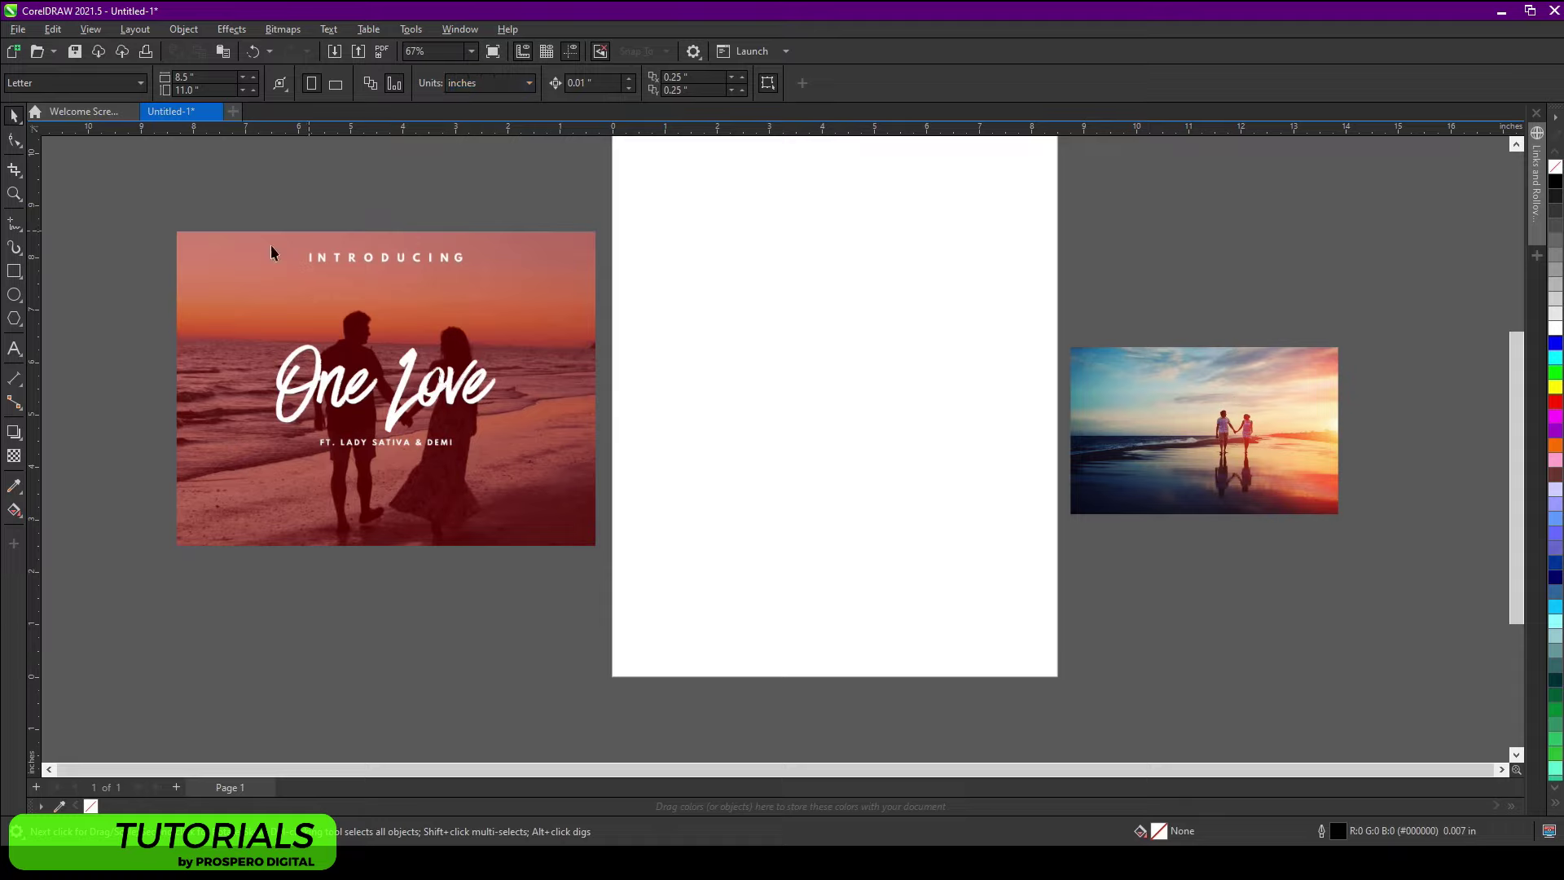
{"action": "double_click", "coordinate": [18, 273]}
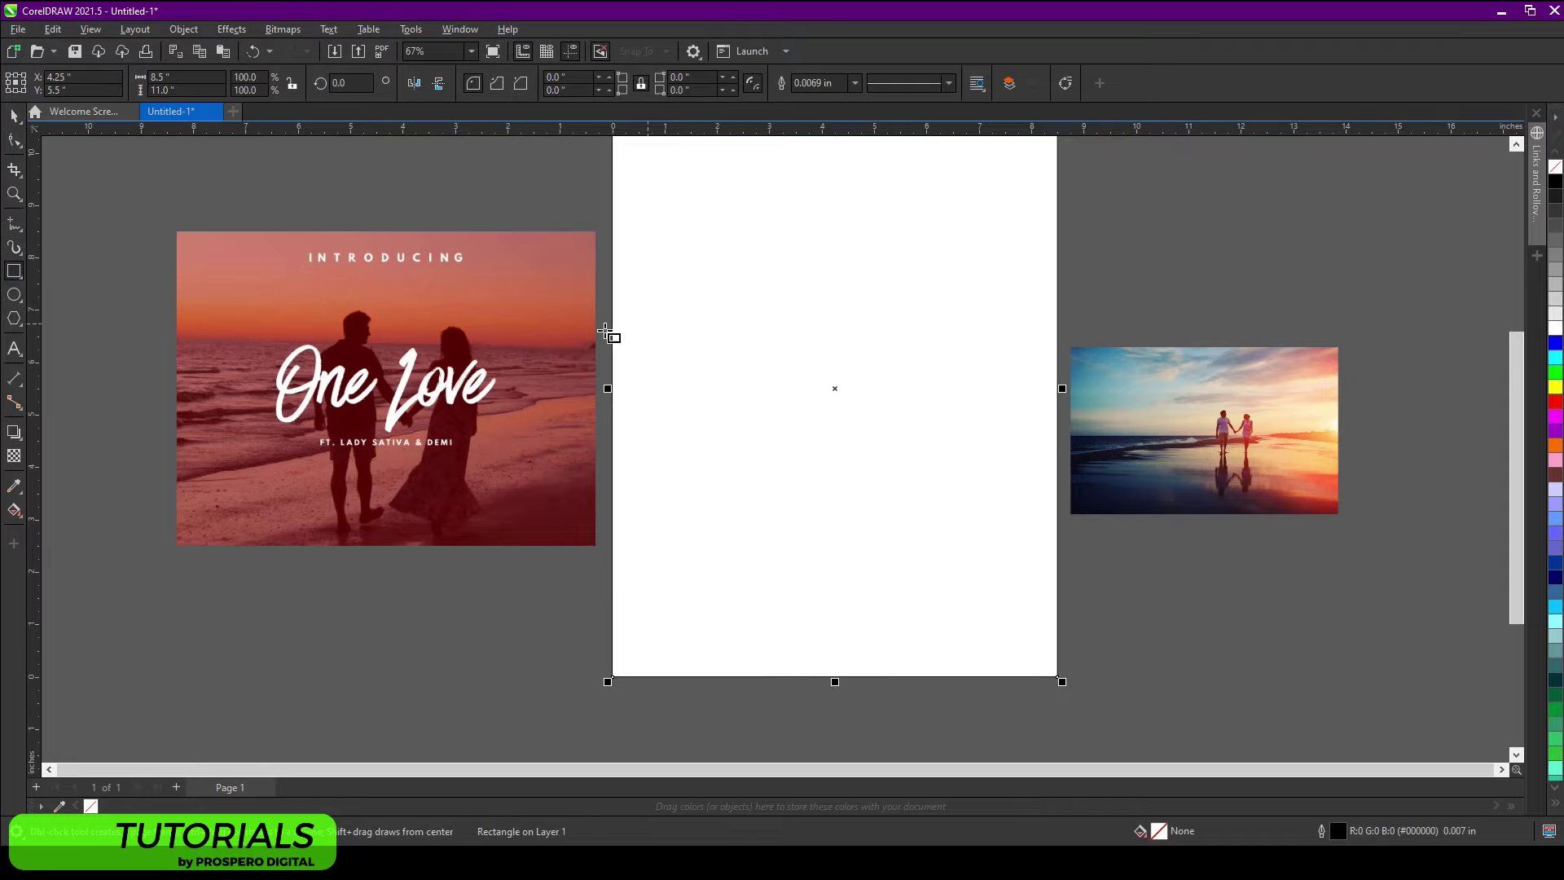
{"action": "left_click", "coordinate": [14, 271]}
{"action": "left_click_drag", "start_coordinate": [643, 242], "coordinate": [1025, 534]}
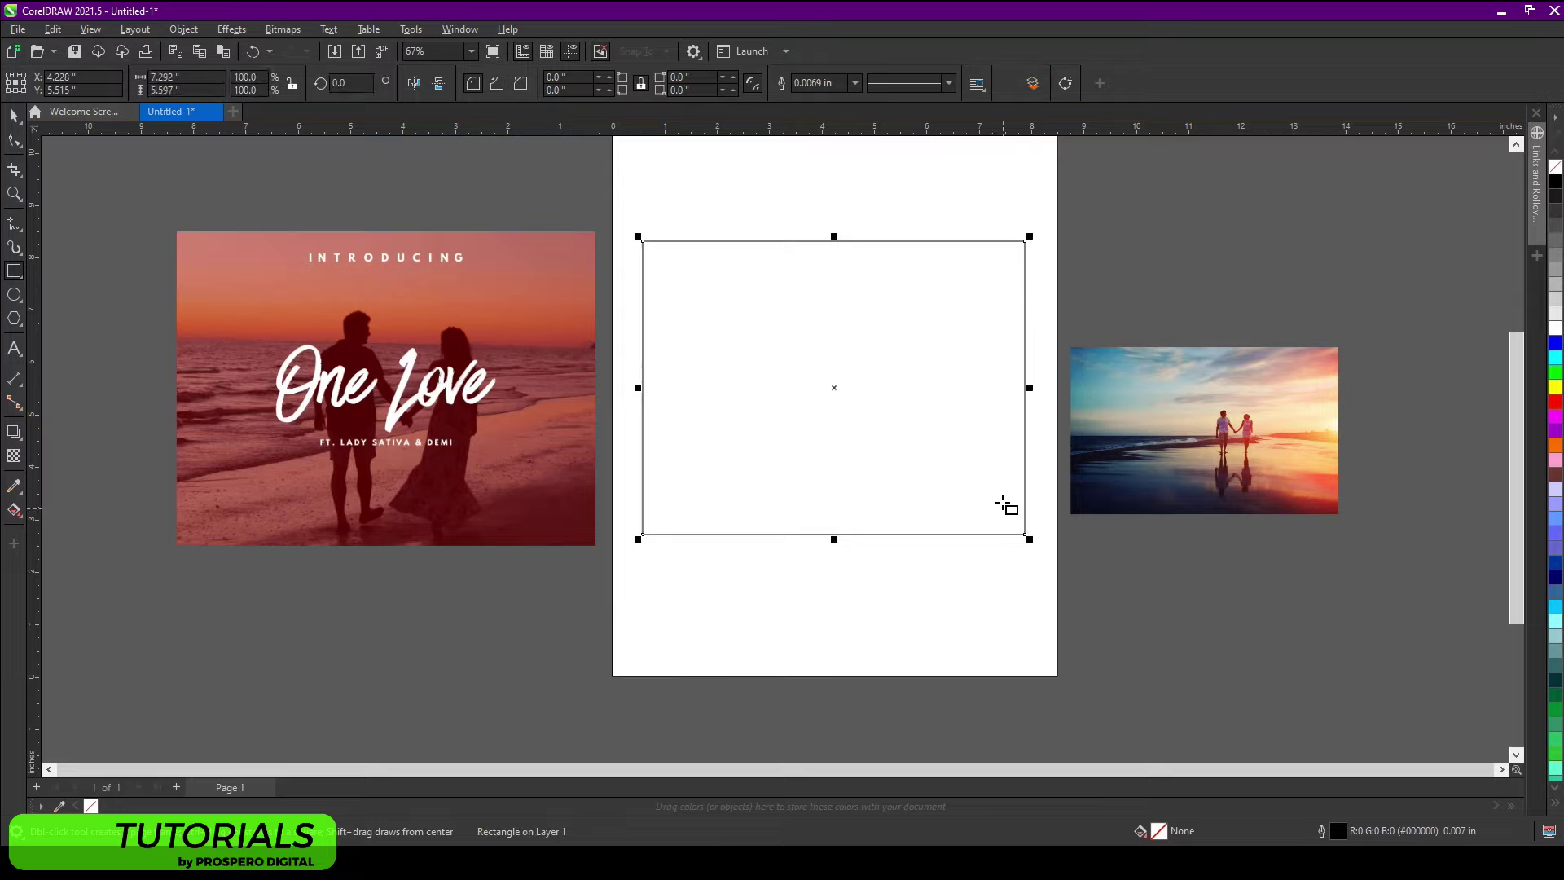
{"action": "key", "text": "ctrl+z"}
{"action": "key", "text": "space"}
{"action": "left_click", "coordinate": [980, 355]}
{"action": "key", "text": "Delete"}
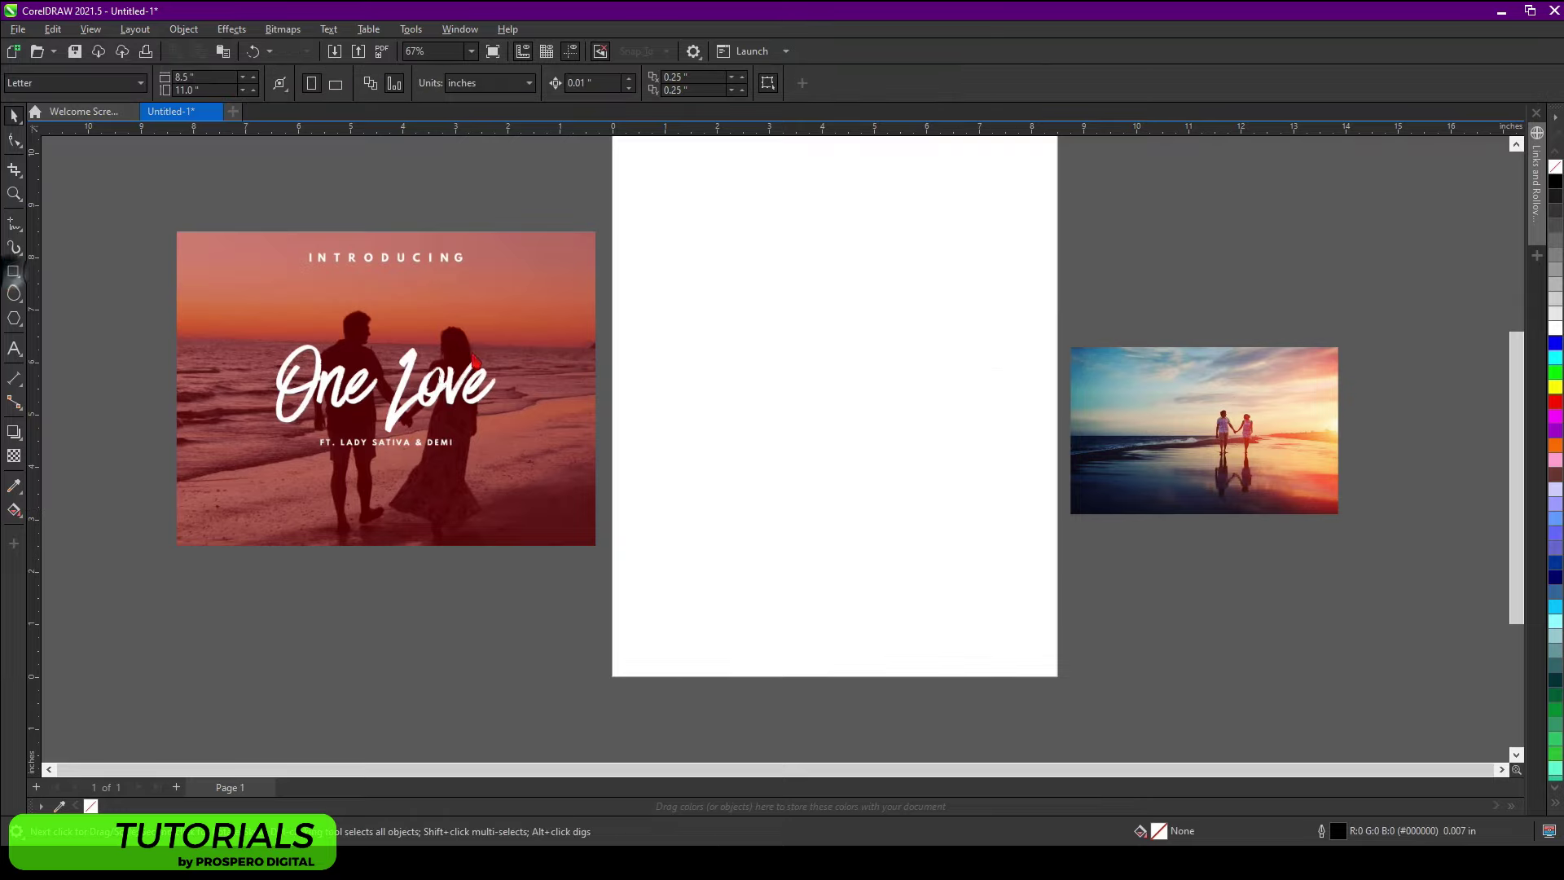
Step: Draw a rectangle on the page and set its size to 8 inches wide by 6 inches high
{"action": "left_click", "coordinate": [14, 270]}
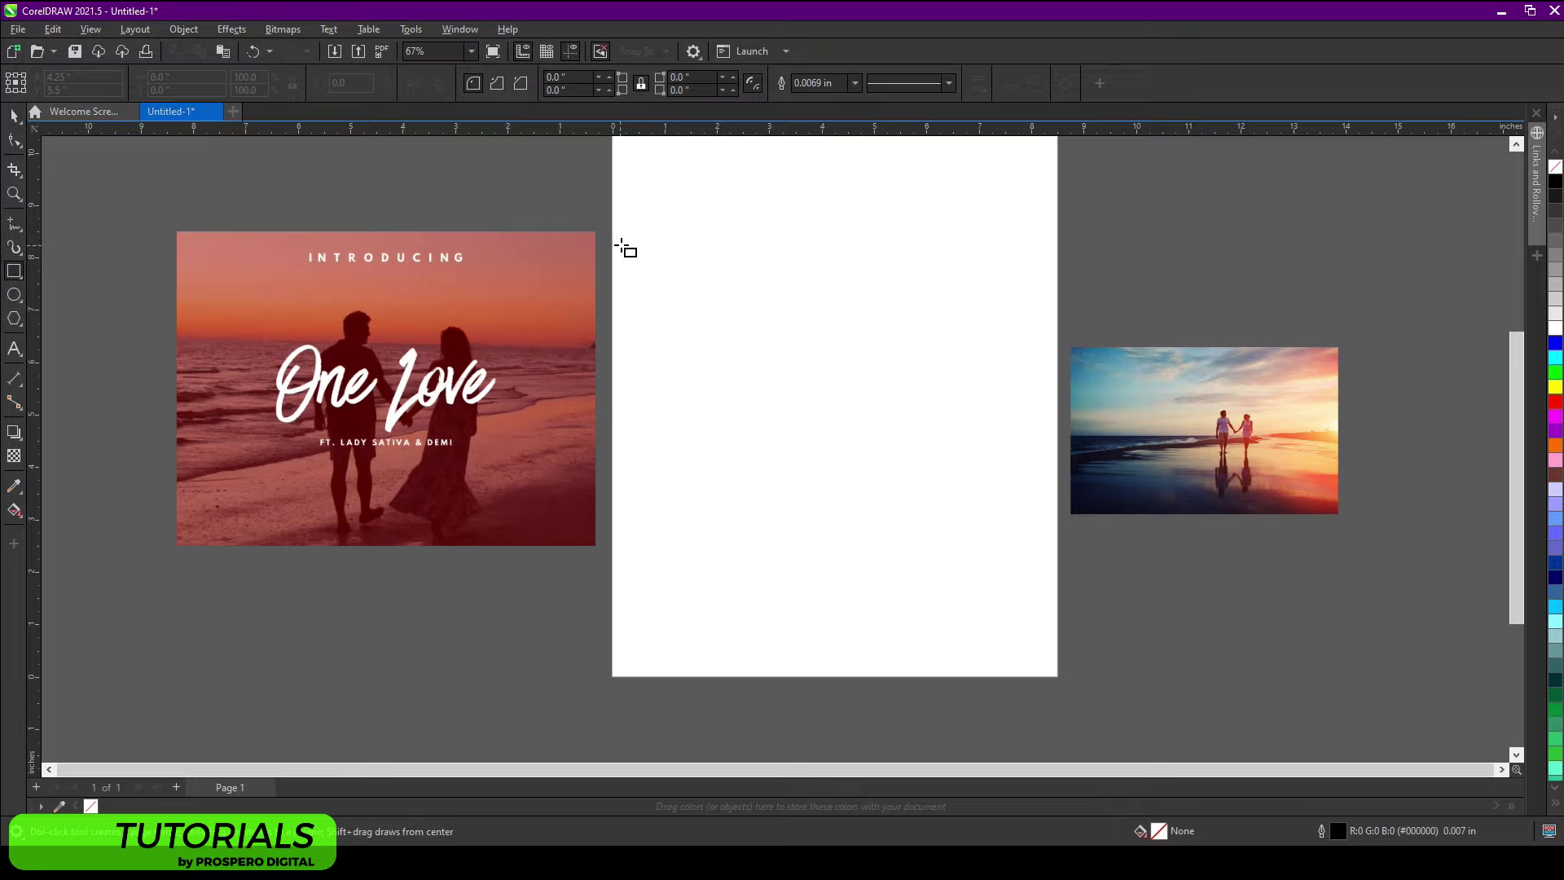
{"action": "left_click_drag", "start_coordinate": [616, 230], "coordinate": [1041, 543]}
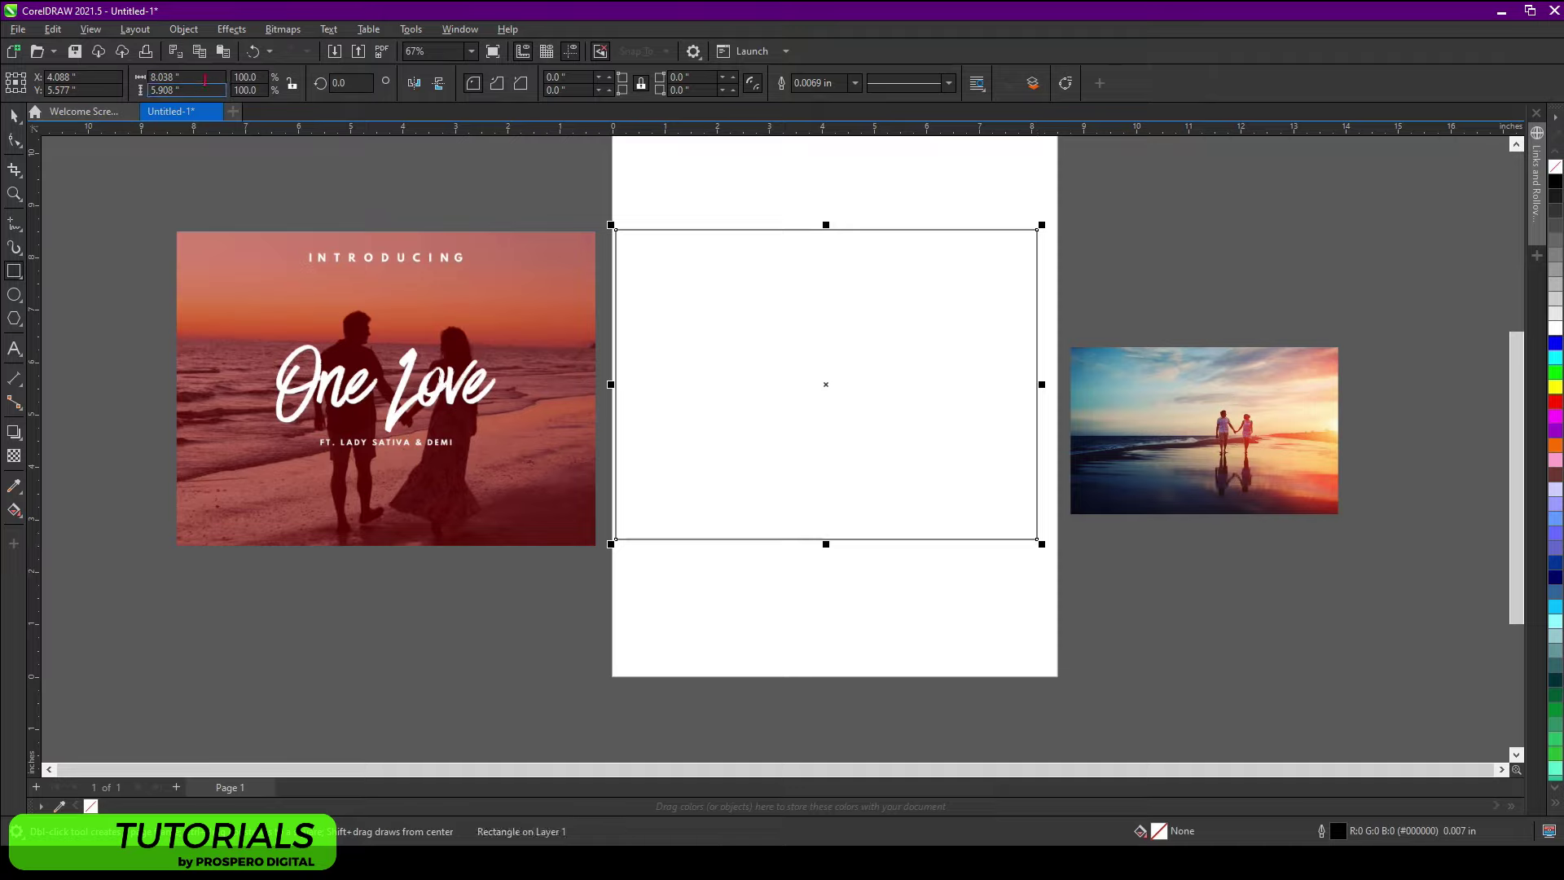
{"action": "left_click", "coordinate": [152, 78]}
{"action": "type", "text": "8"}
{"action": "key", "text": "Tab"}
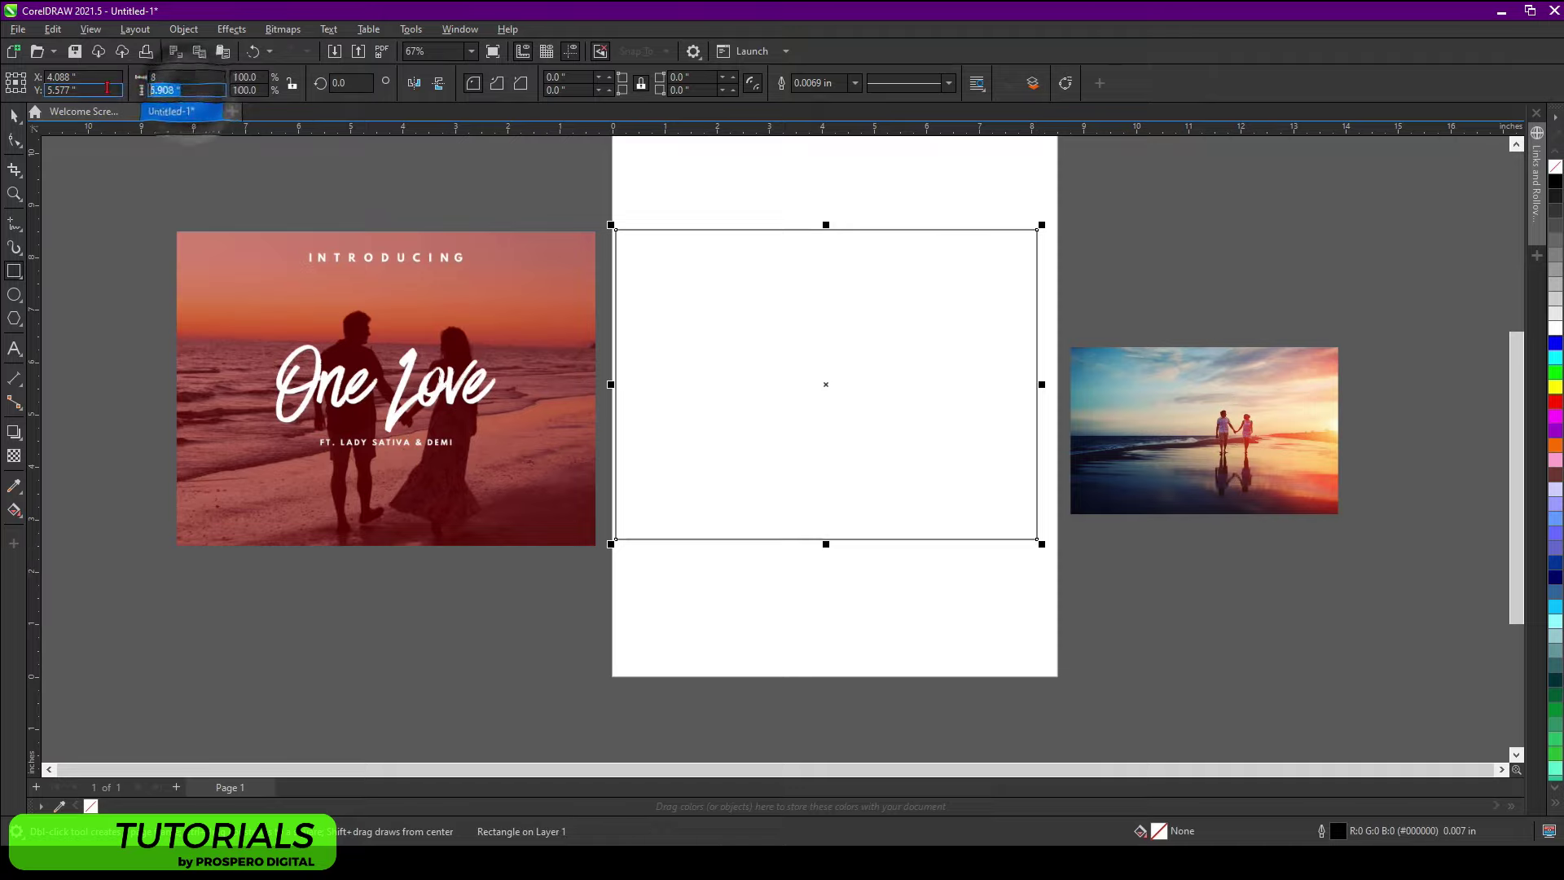
{"action": "type", "text": "6"}
{"action": "key", "text": "Return"}
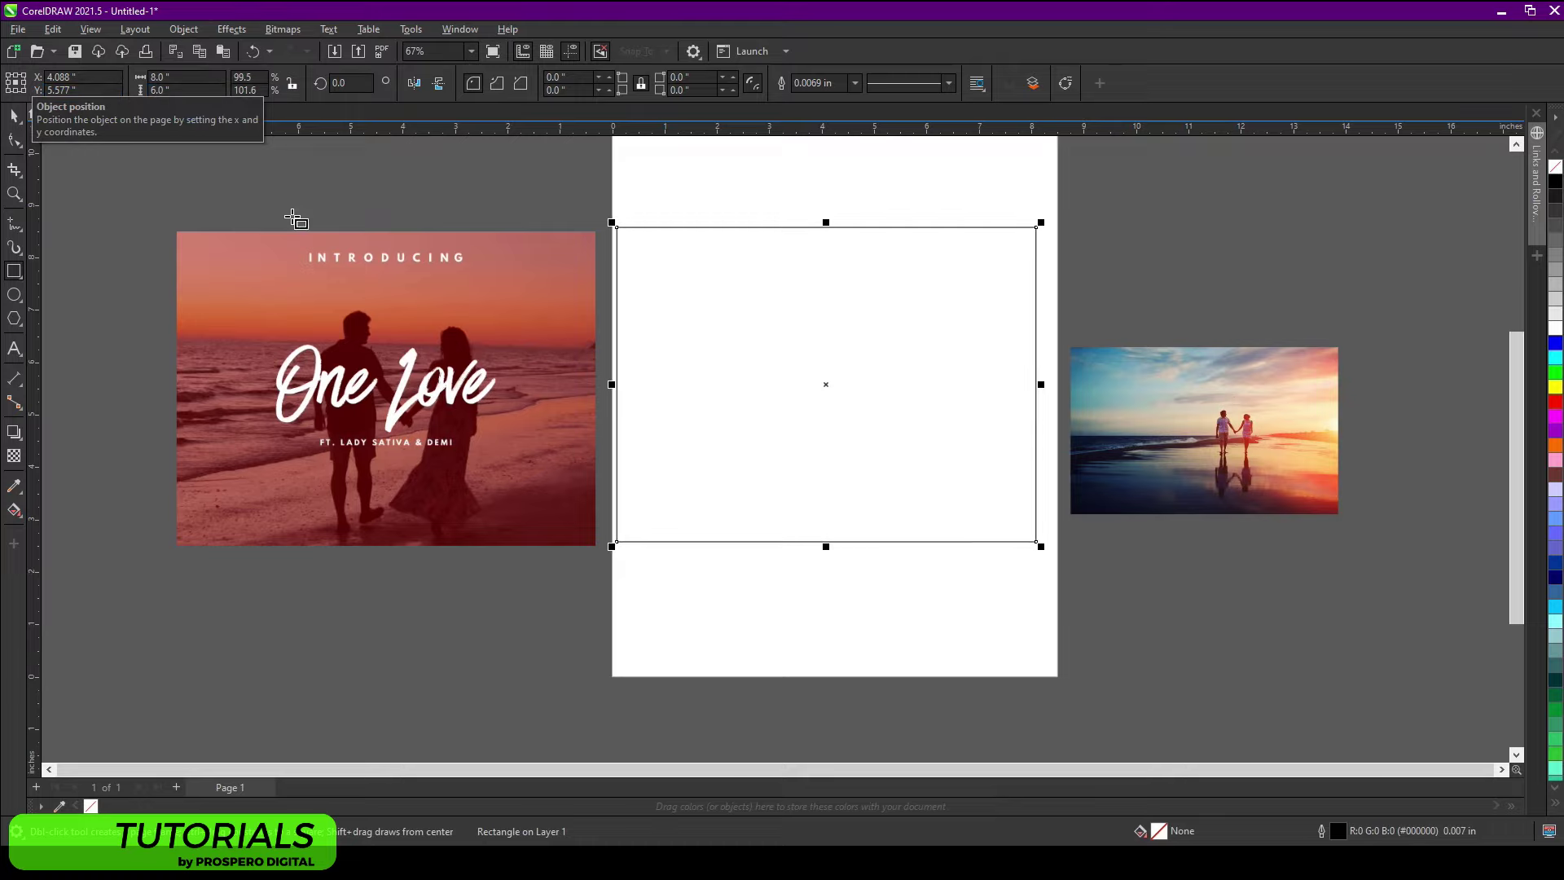
Step: Enlarge the beach couple photo to about 10.1 inches wide and PowerClip it inside the page's rectangle
{"action": "key", "text": "space"}
{"action": "left_click", "coordinate": [1124, 405]}
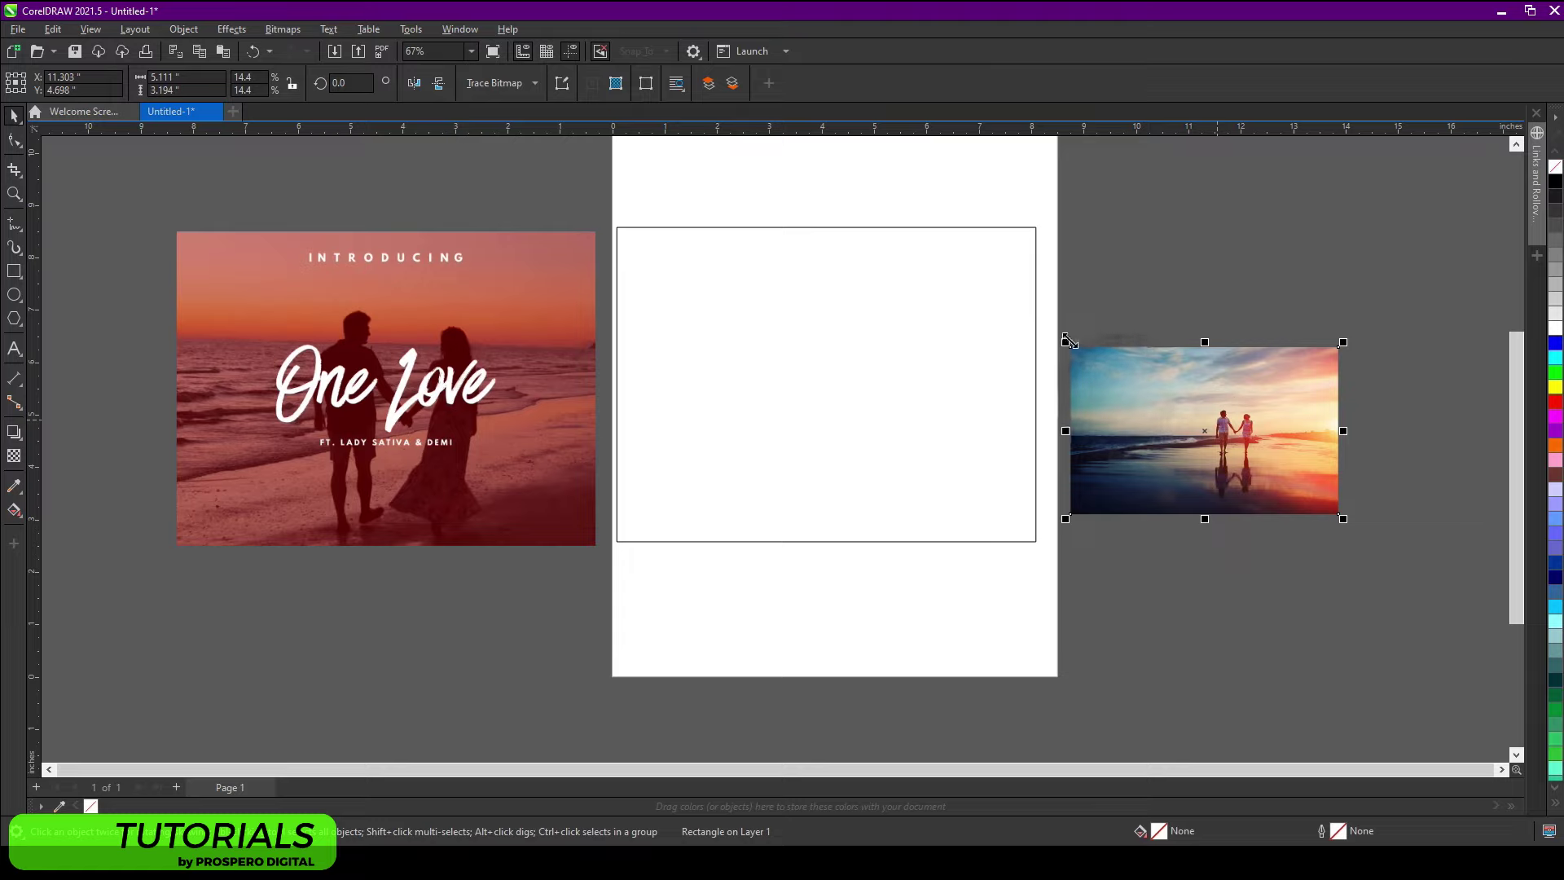
{"action": "left_click_drag", "start_coordinate": [1067, 343], "coordinate": [714, 179]}
{"action": "left_click_drag", "start_coordinate": [804, 520], "coordinate": [803, 531]}
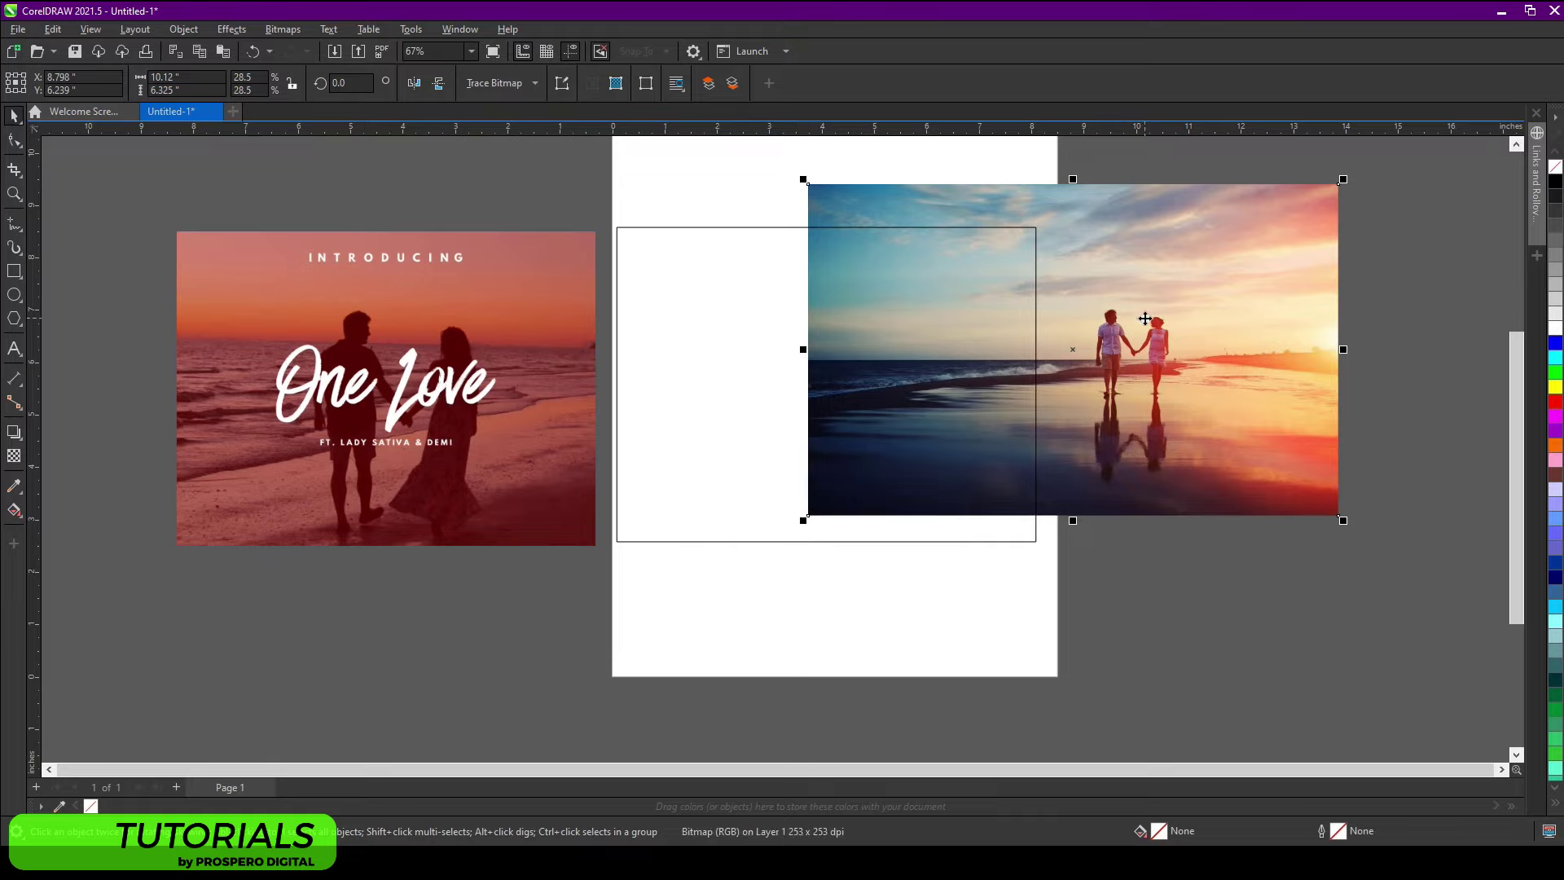
{"action": "left_click_drag", "start_coordinate": [1145, 318], "coordinate": [893, 355]}
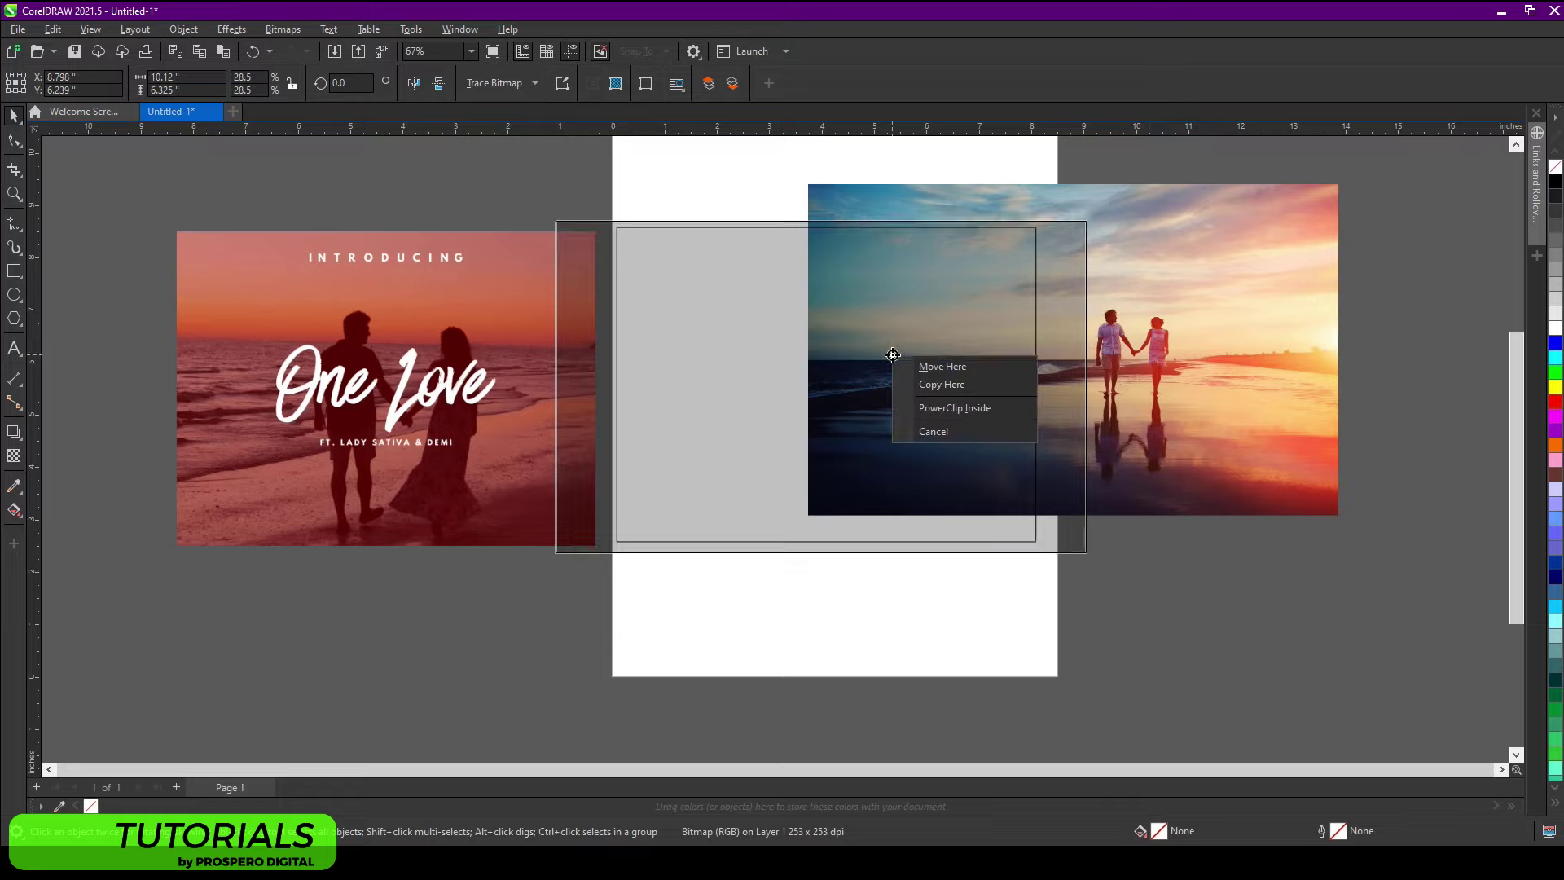
{"action": "left_click", "coordinate": [941, 411]}
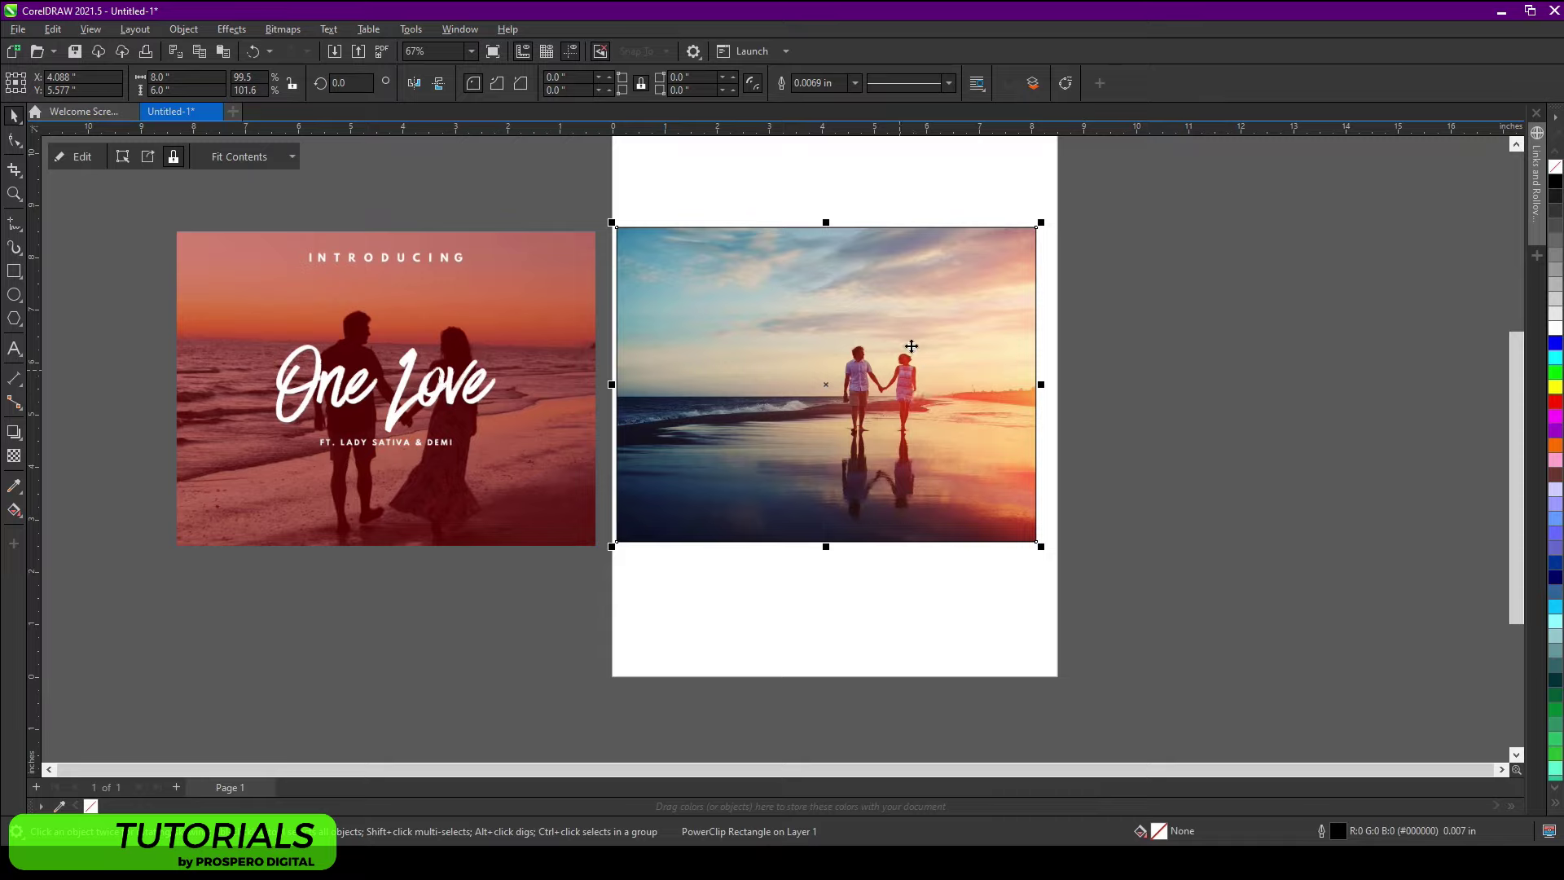
Step: Edit the PowerClip contents, enlarging the photo to about 18.1 inches wide and repositioning the couple within the frame
{"action": "double_click", "coordinate": [868, 342]}
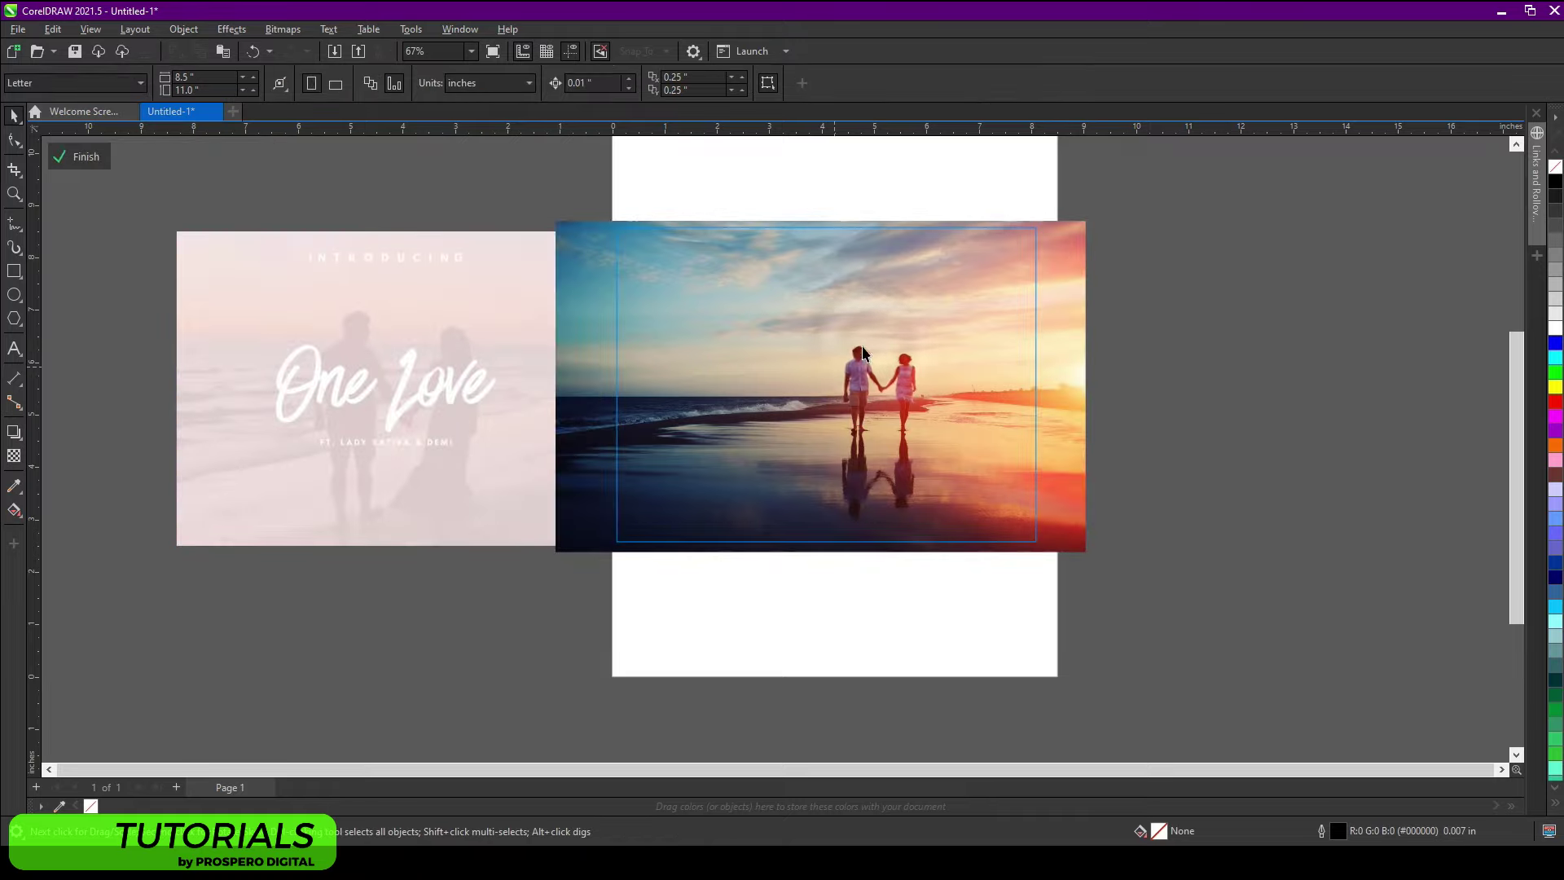
{"action": "left_click", "coordinate": [882, 349]}
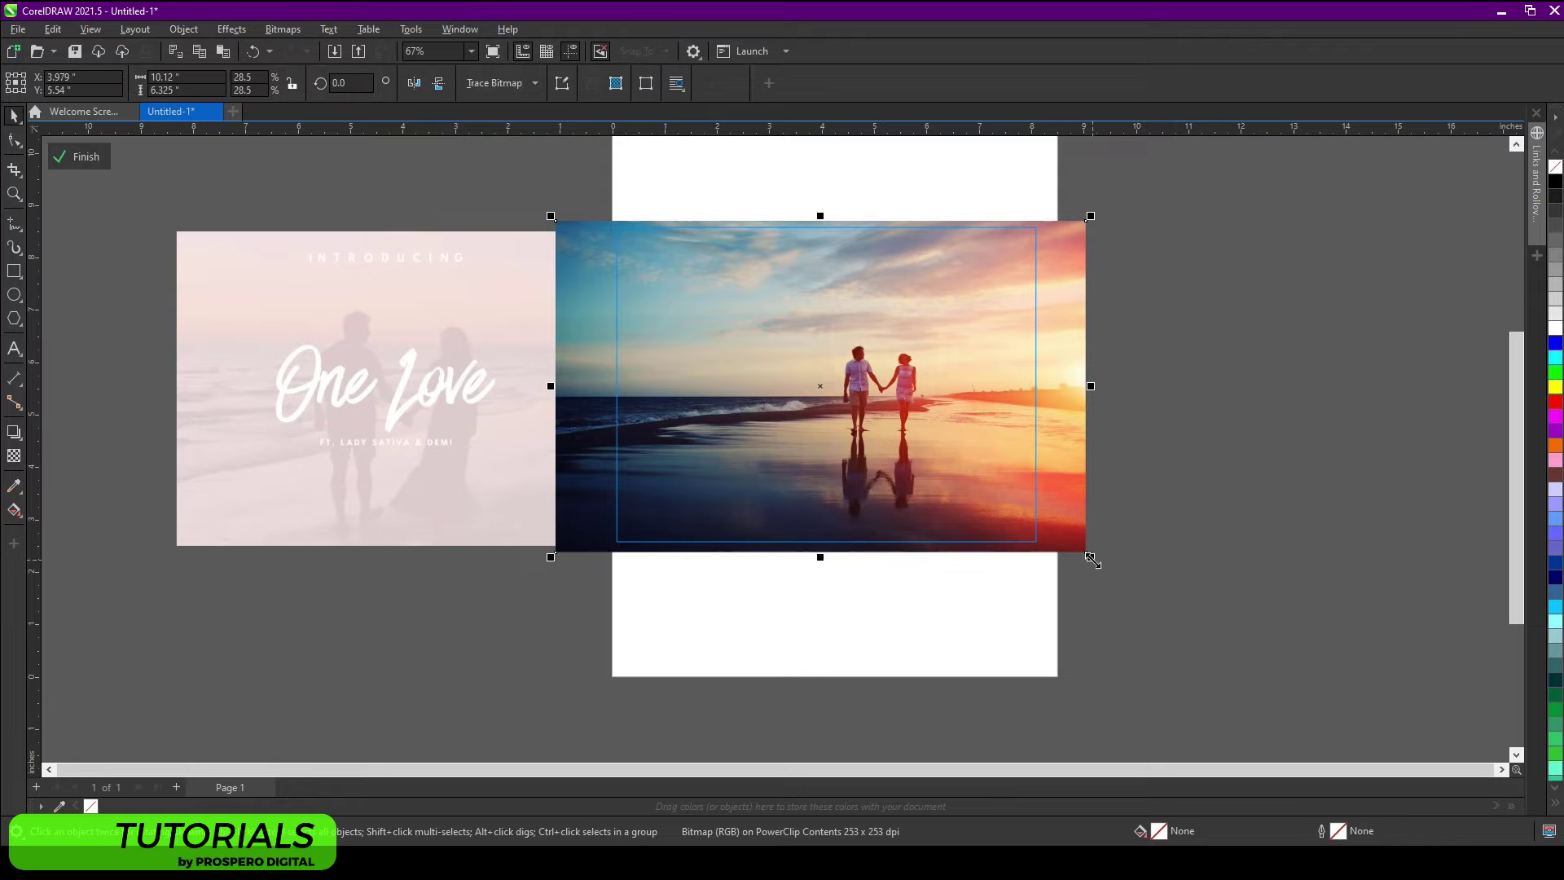
{"action": "left_click_drag", "start_coordinate": [1089, 556], "coordinate": [1221, 643]}
{"action": "left_click_drag", "start_coordinate": [1101, 460], "coordinate": [1001, 427]}
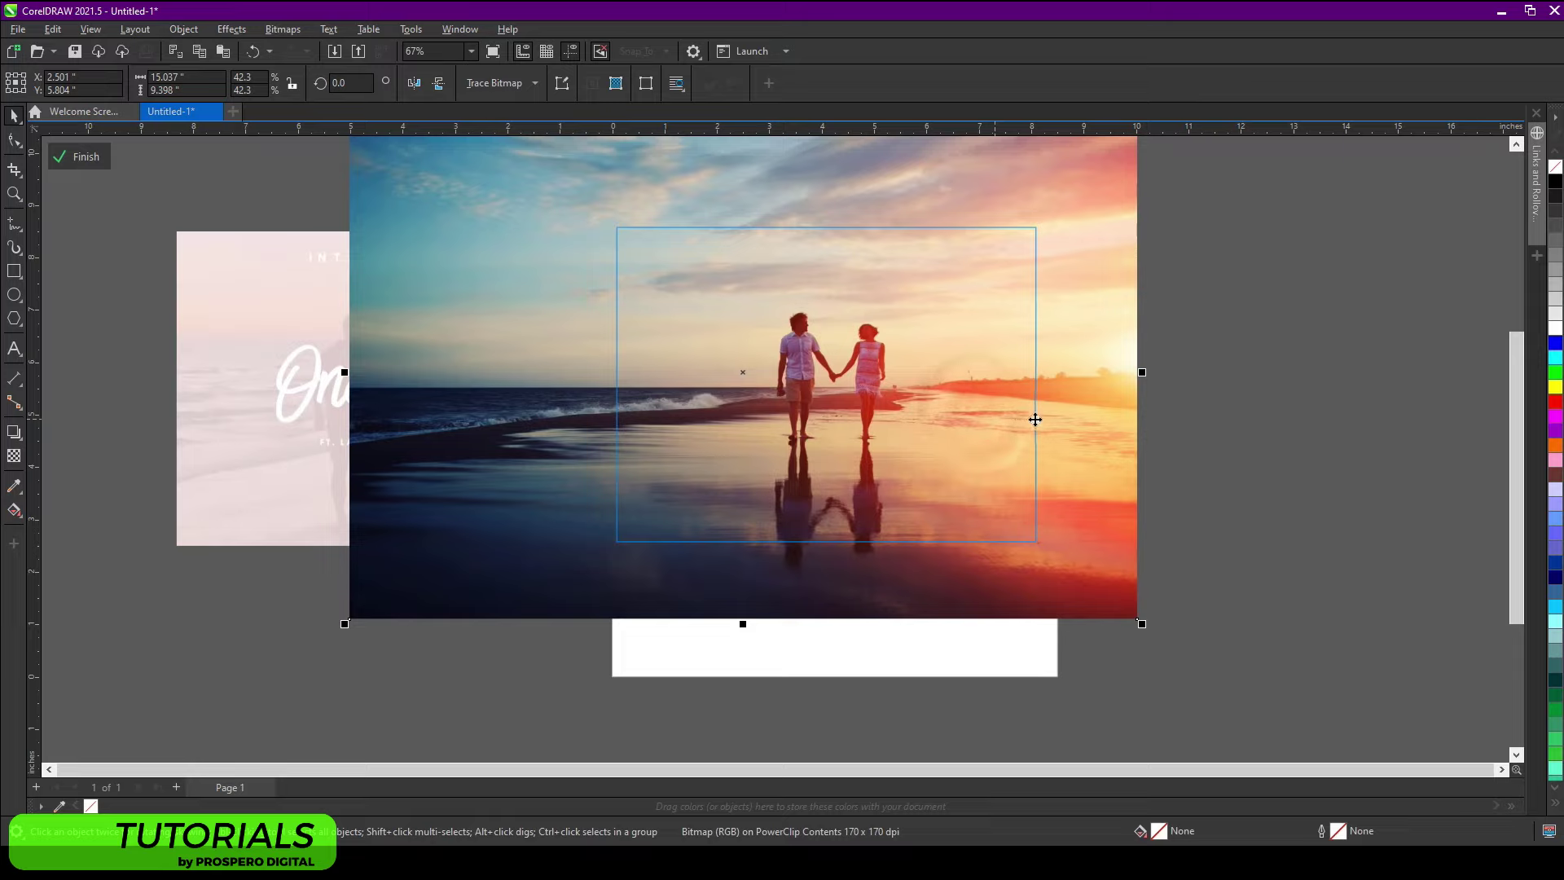
{"action": "left_click_drag", "start_coordinate": [1140, 623], "coordinate": [1224, 676]}
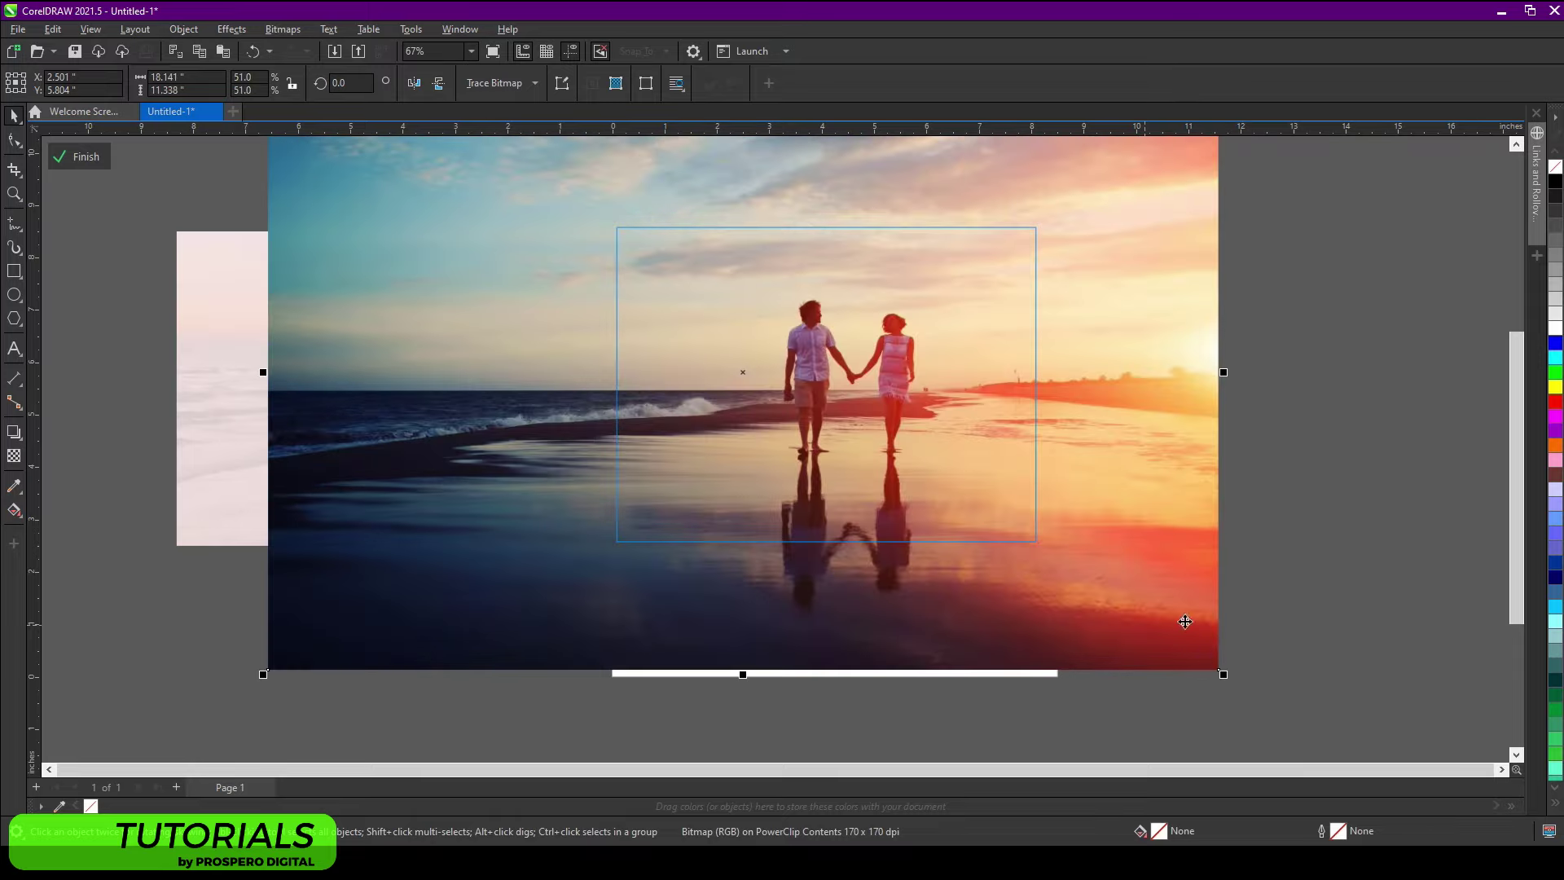
{"action": "left_click_drag", "start_coordinate": [1180, 388], "coordinate": [1152, 391]}
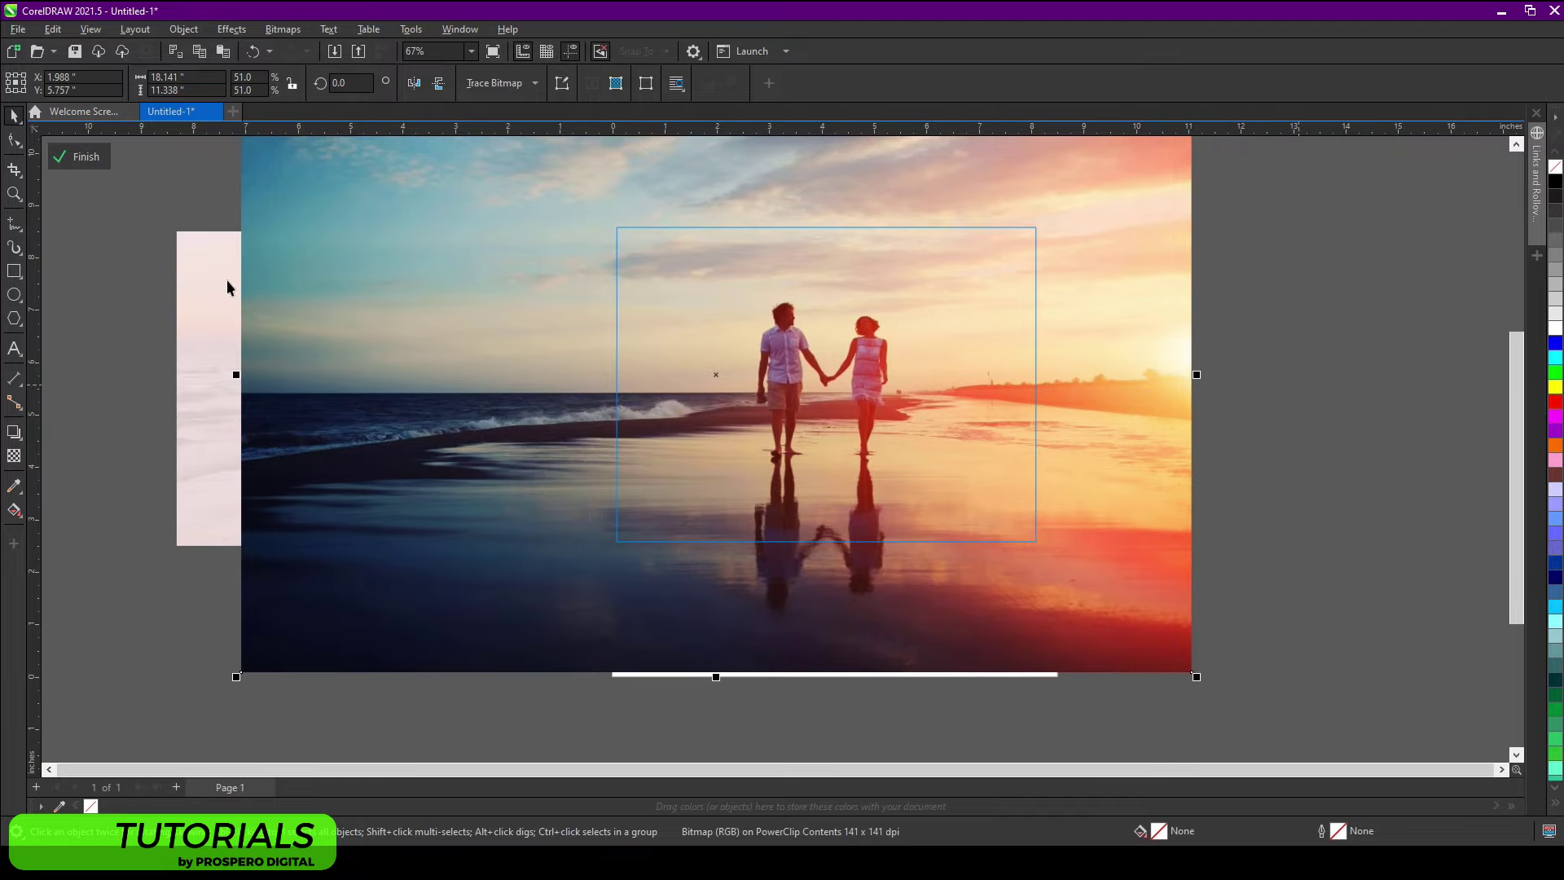
{"action": "left_click", "coordinate": [96, 159]}
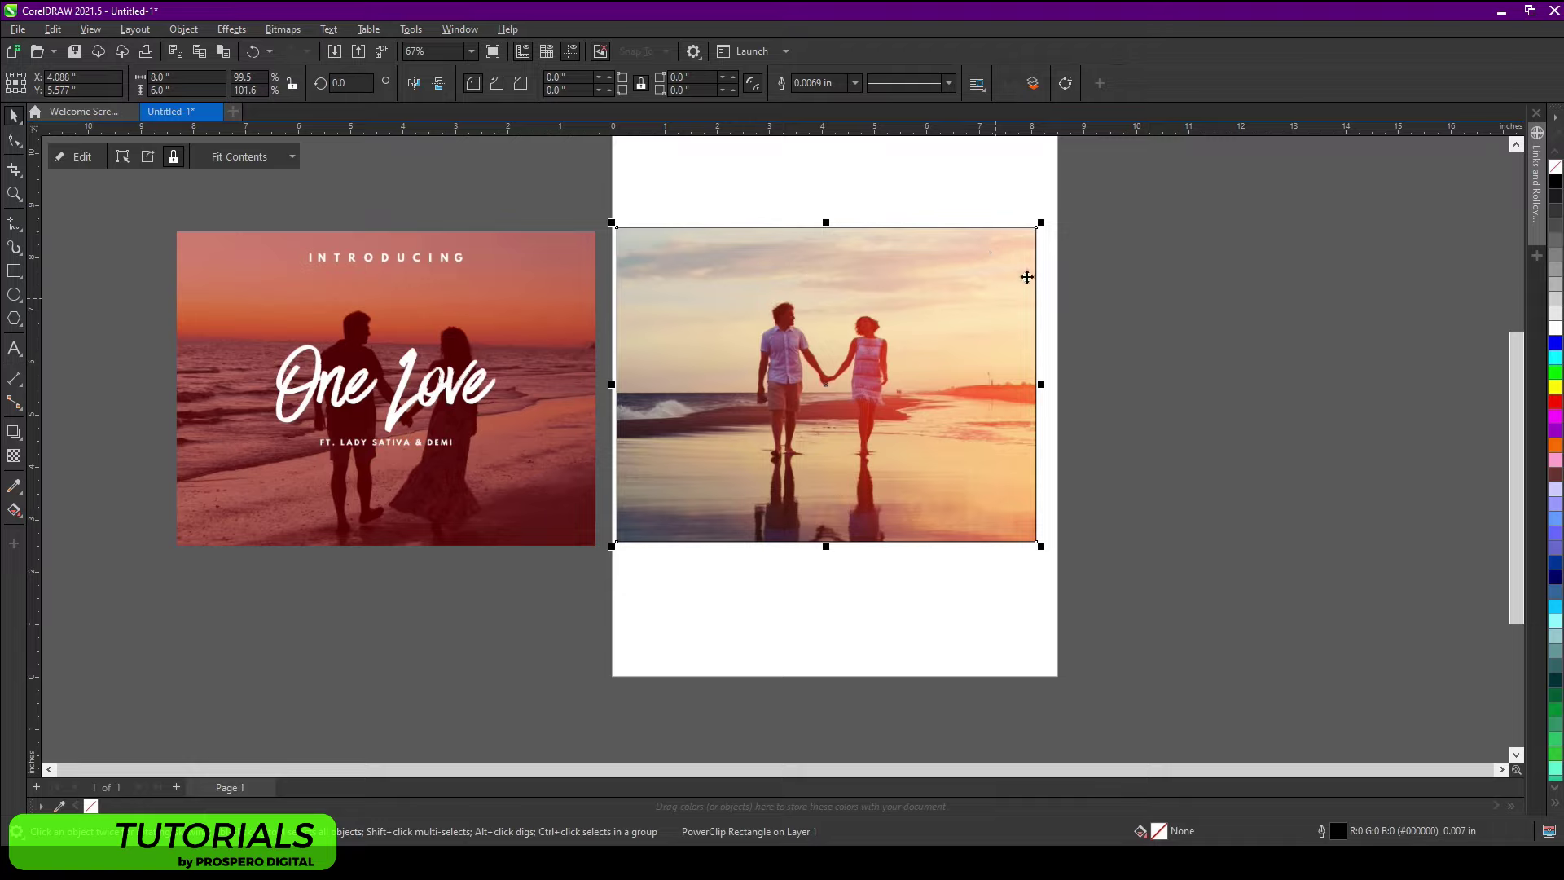
Step: Remove the PowerClip frame's outline and centre the frame on the page
{"action": "right_click", "coordinate": [1554, 168]}
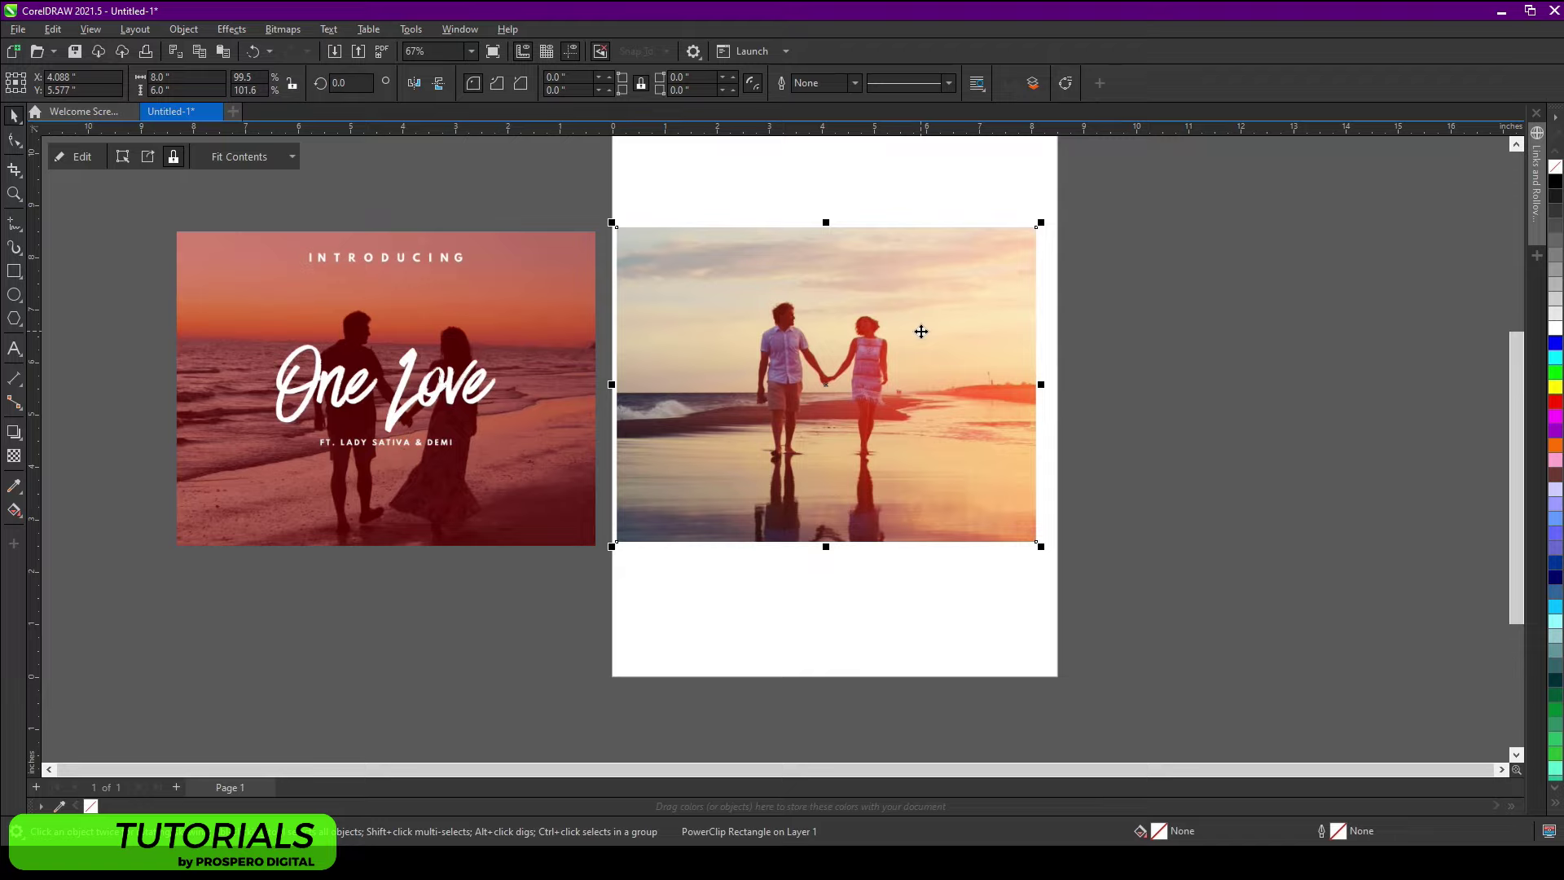
{"action": "key", "text": "p"}
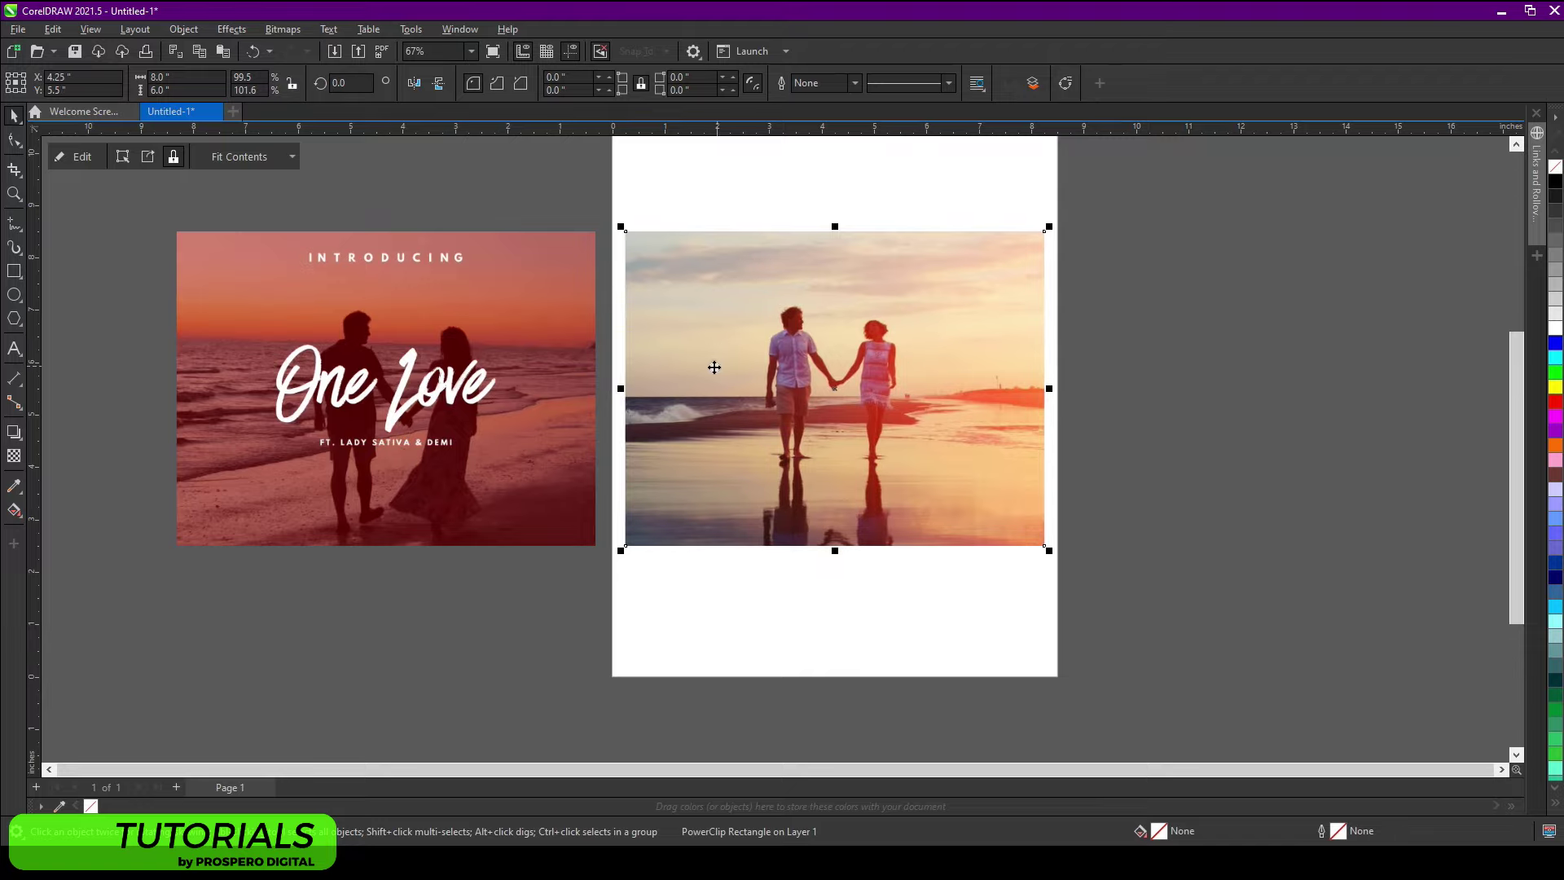
Step: Inside the PowerClip, draw a rectangle about 8.5 by 6.3 inches covering the frame, filled black with no outline
{"action": "double_click", "coordinate": [845, 336]}
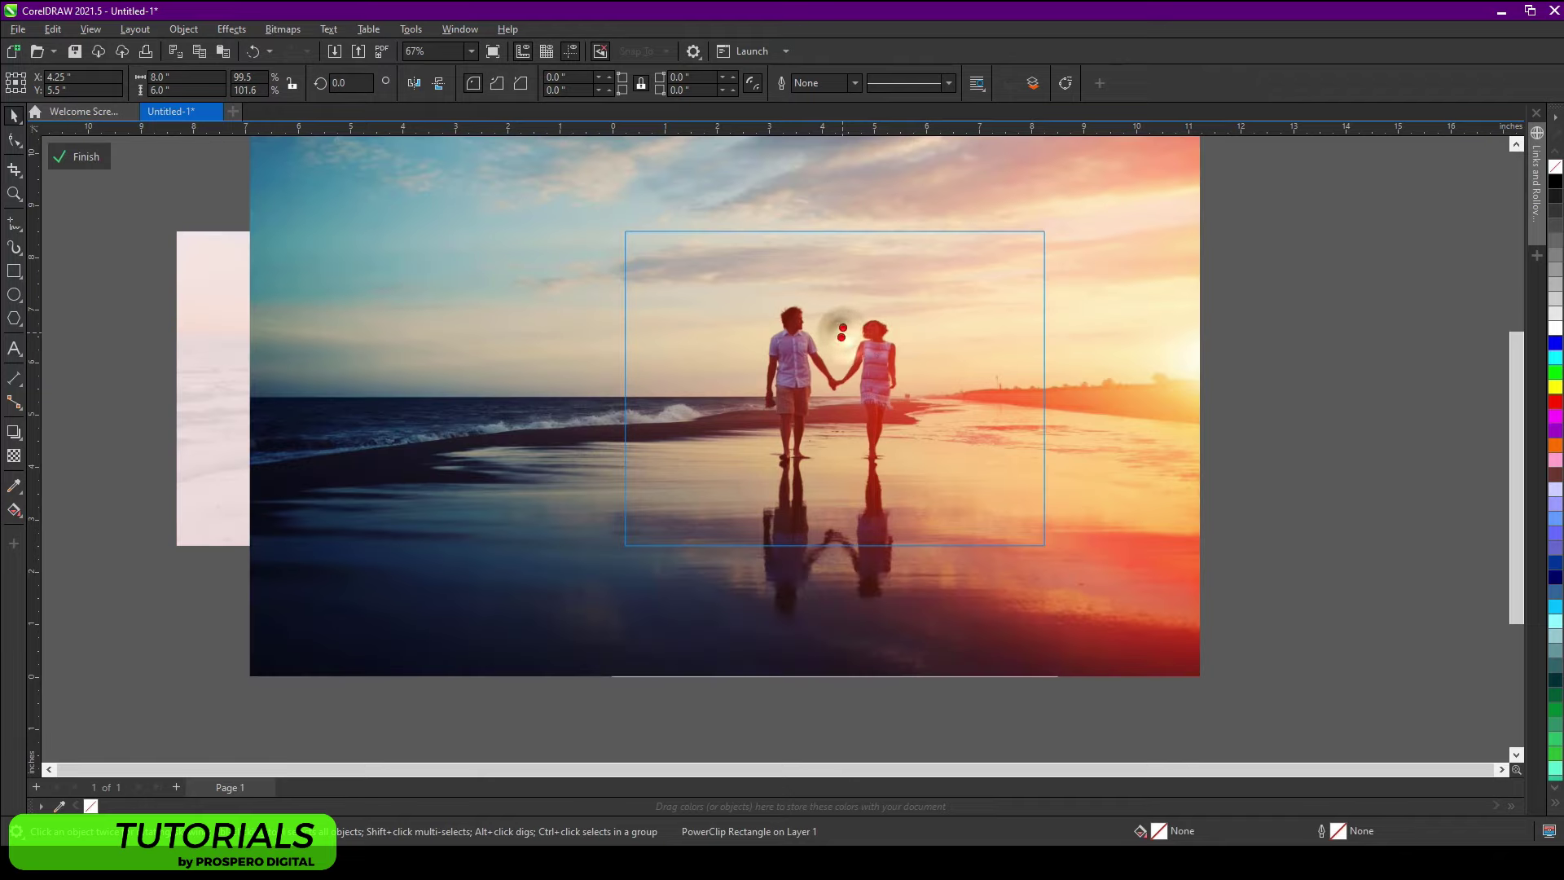
{"action": "left_click", "coordinate": [14, 270]}
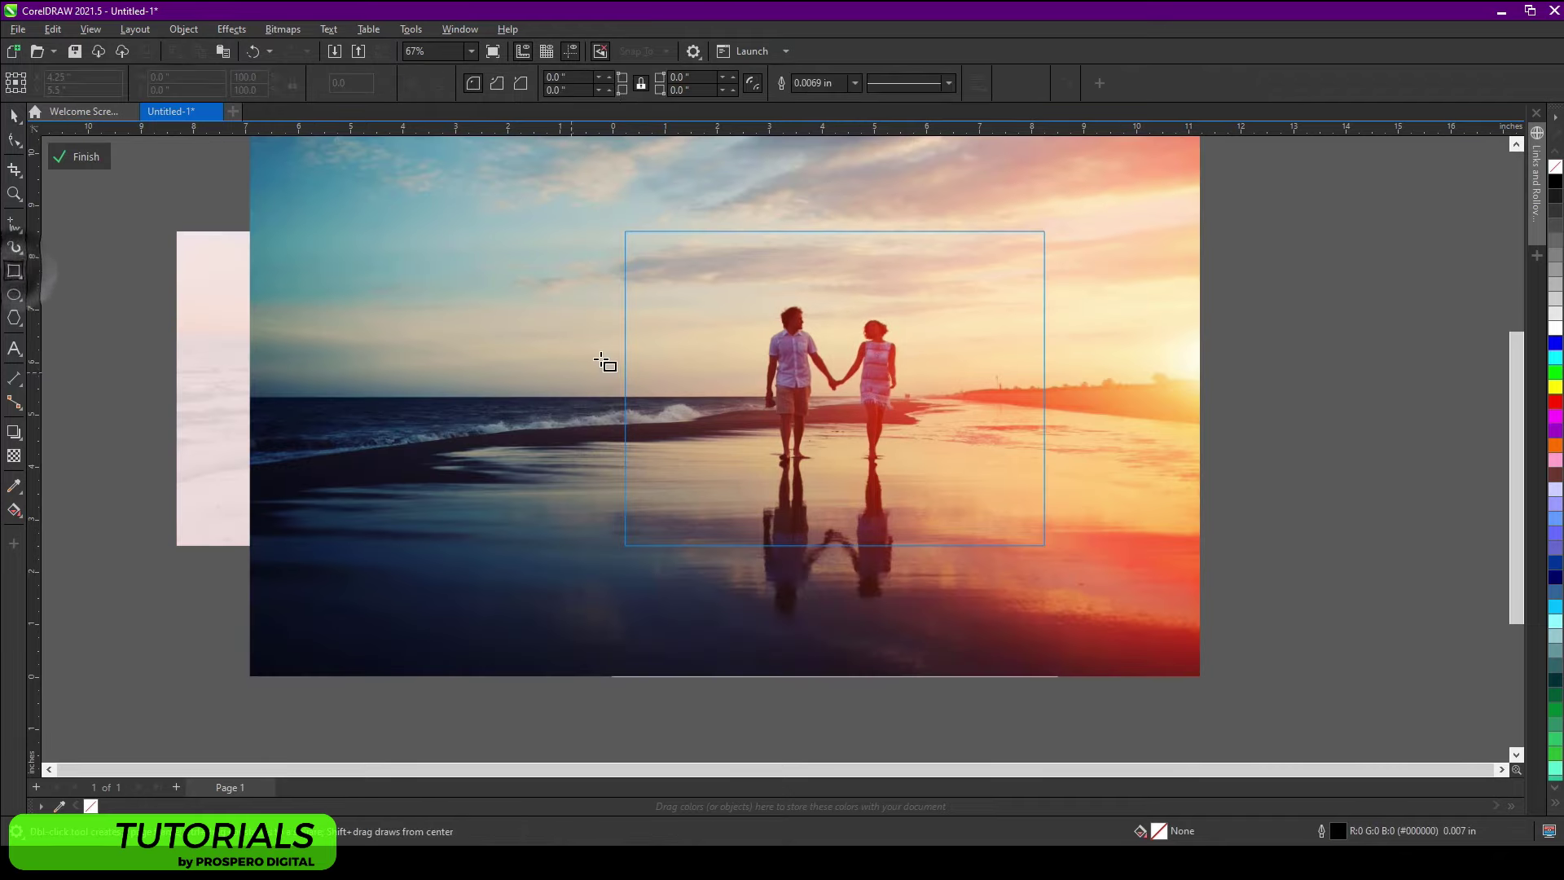
{"action": "left_click_drag", "start_coordinate": [619, 228], "coordinate": [1063, 560]}
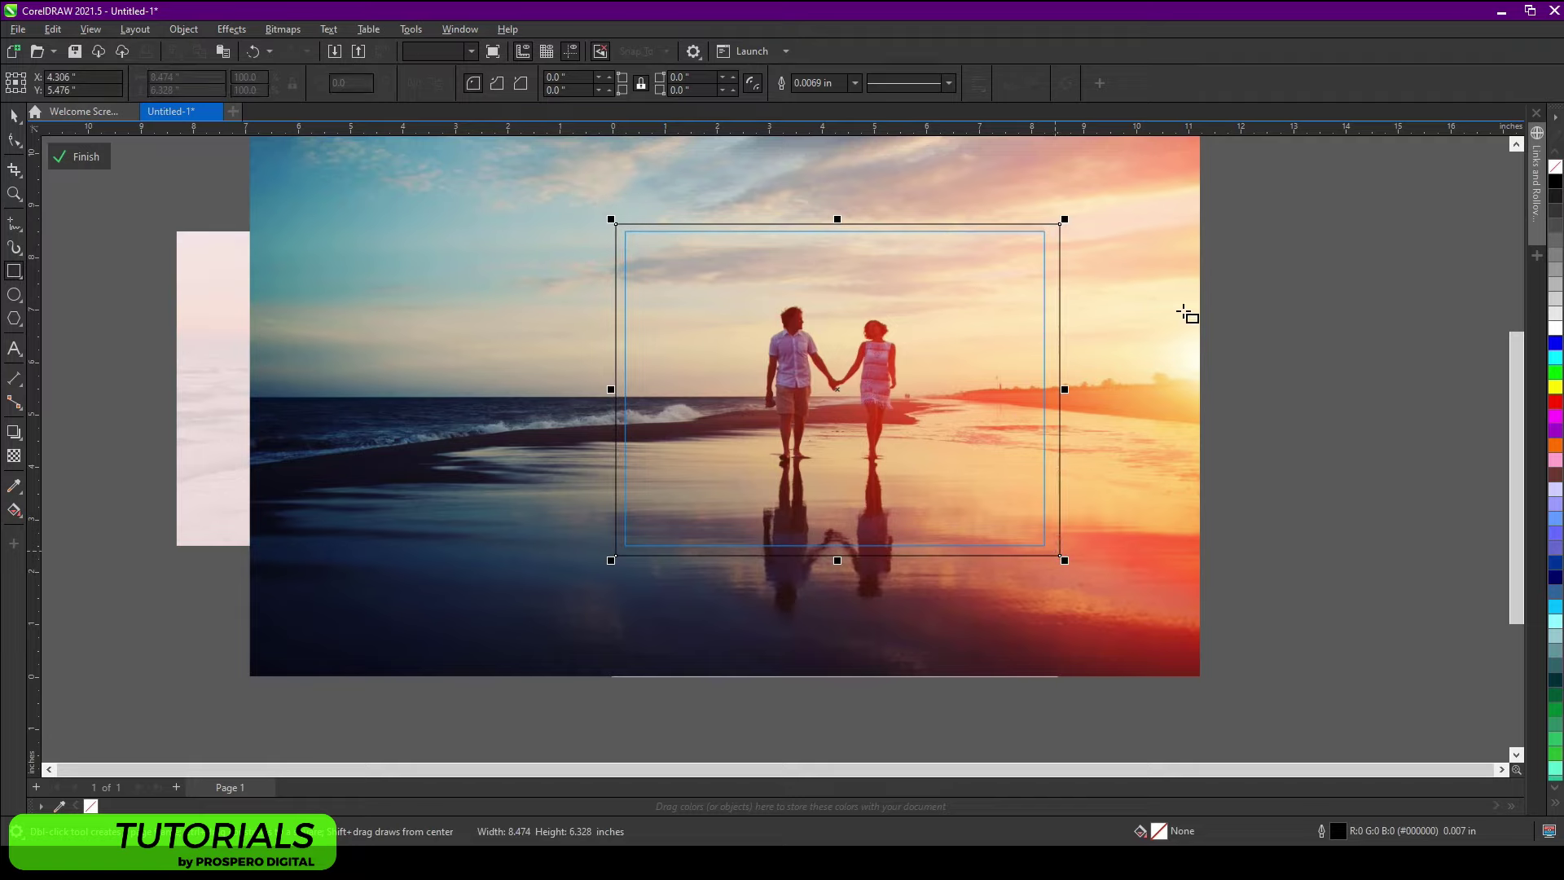
{"action": "left_click", "coordinate": [1554, 184]}
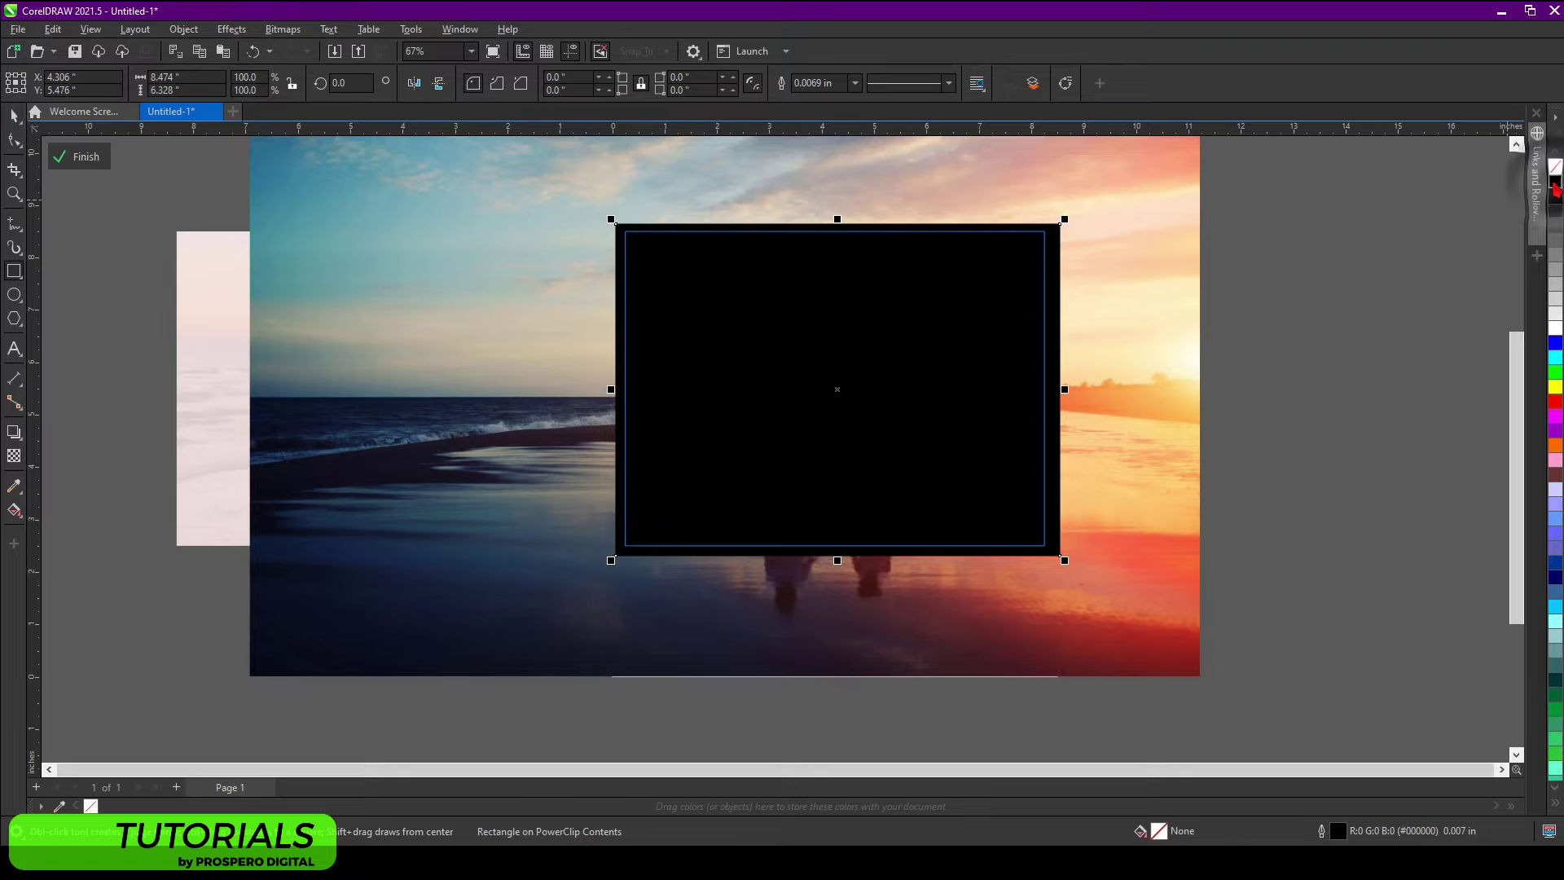
{"action": "right_click", "coordinate": [1555, 169]}
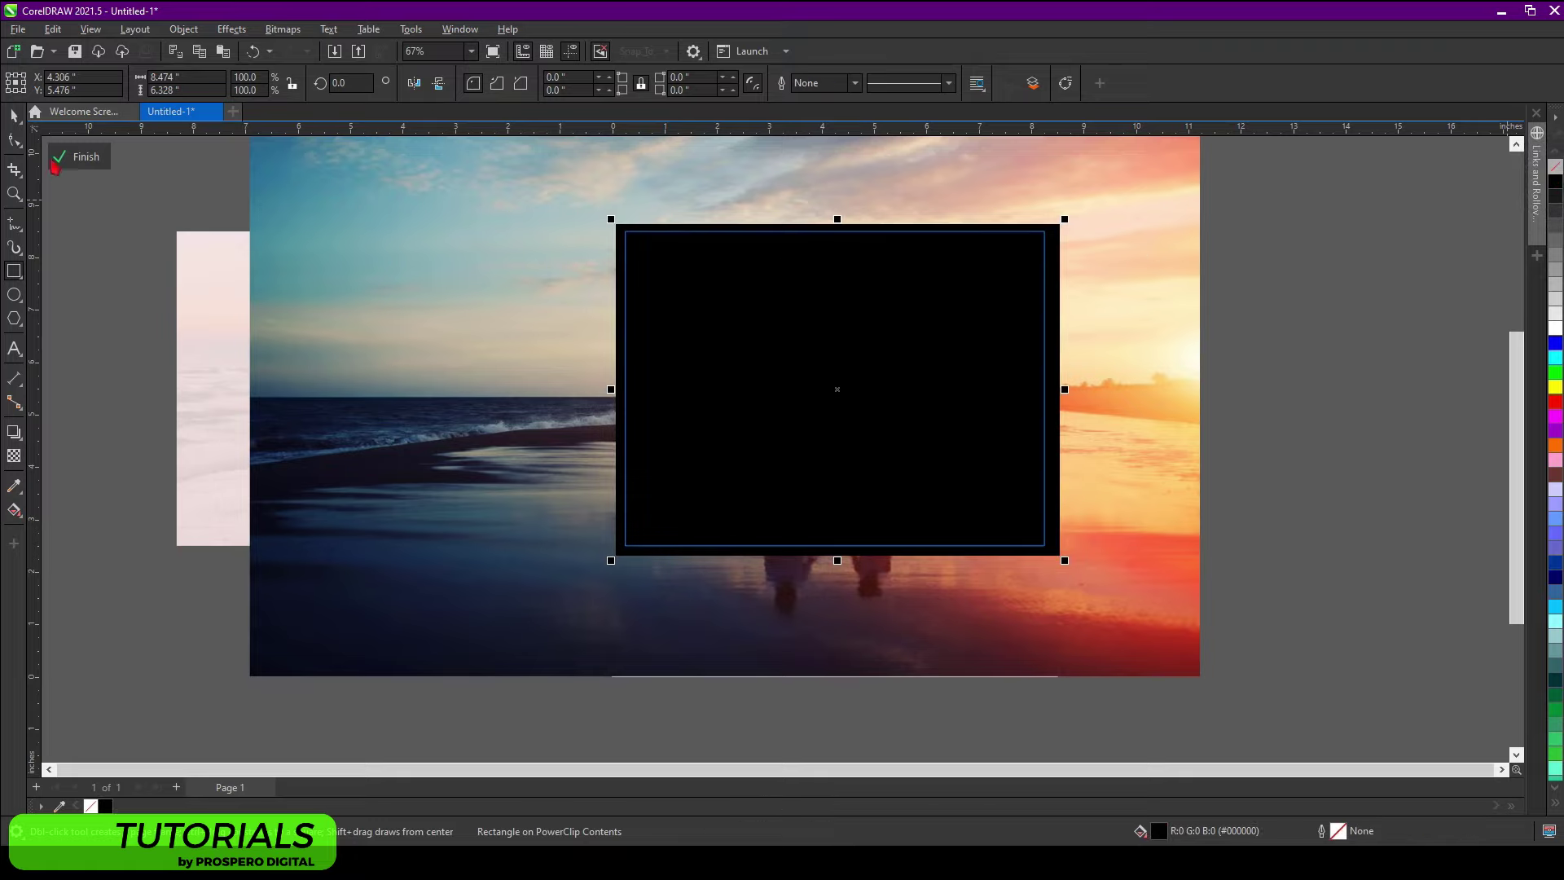
Step: Apply a uniform transparency of 56 to the black rectangle and finish editing the PowerClip contents
{"action": "left_click", "coordinate": [14, 115]}
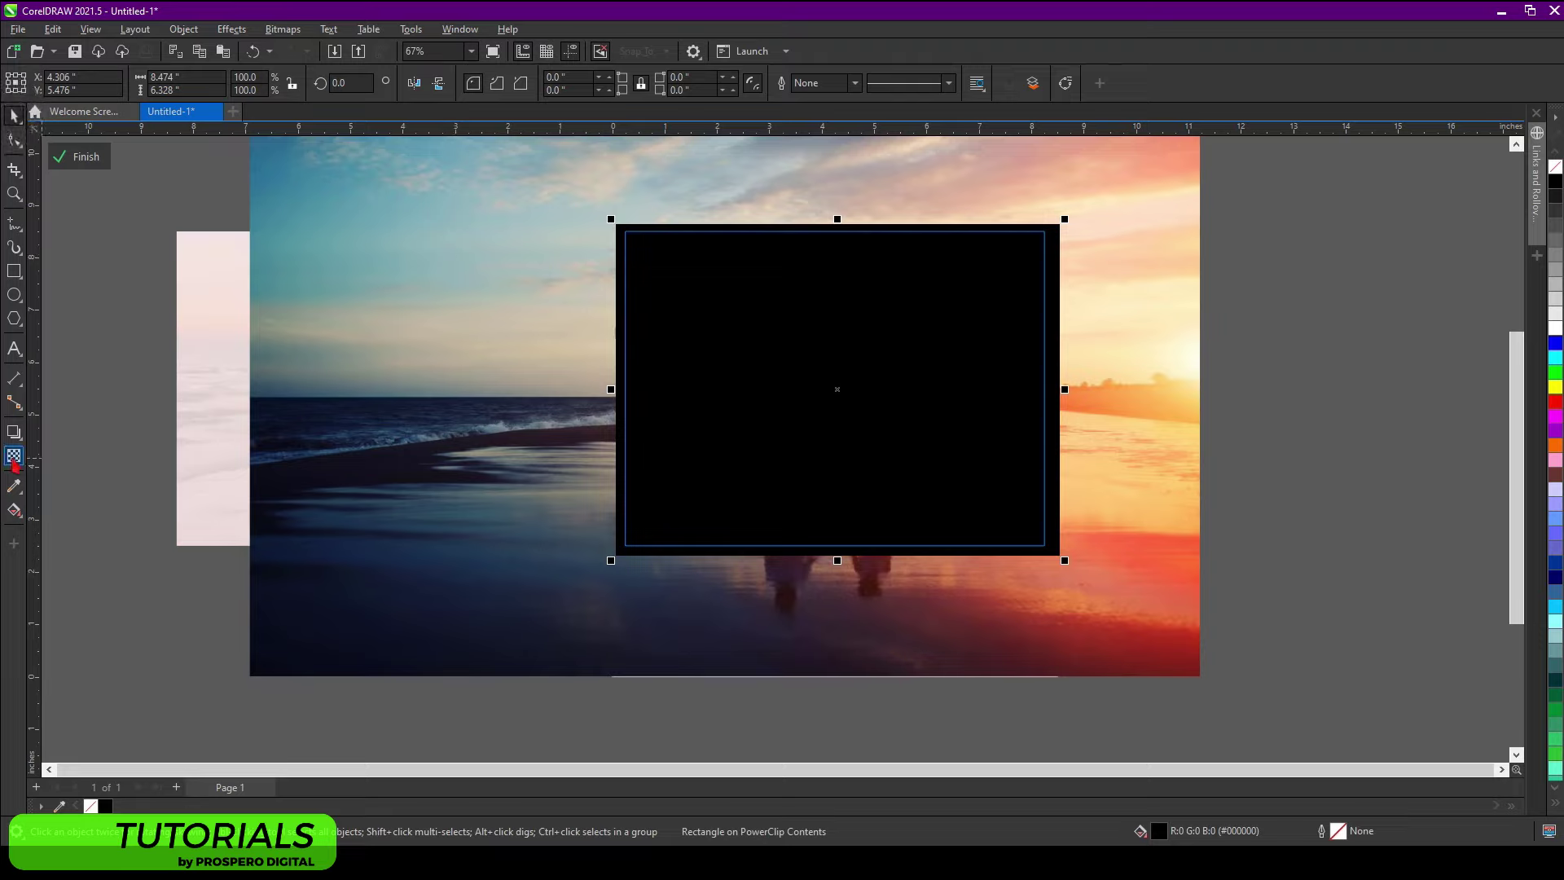
{"action": "left_click", "coordinate": [14, 456]}
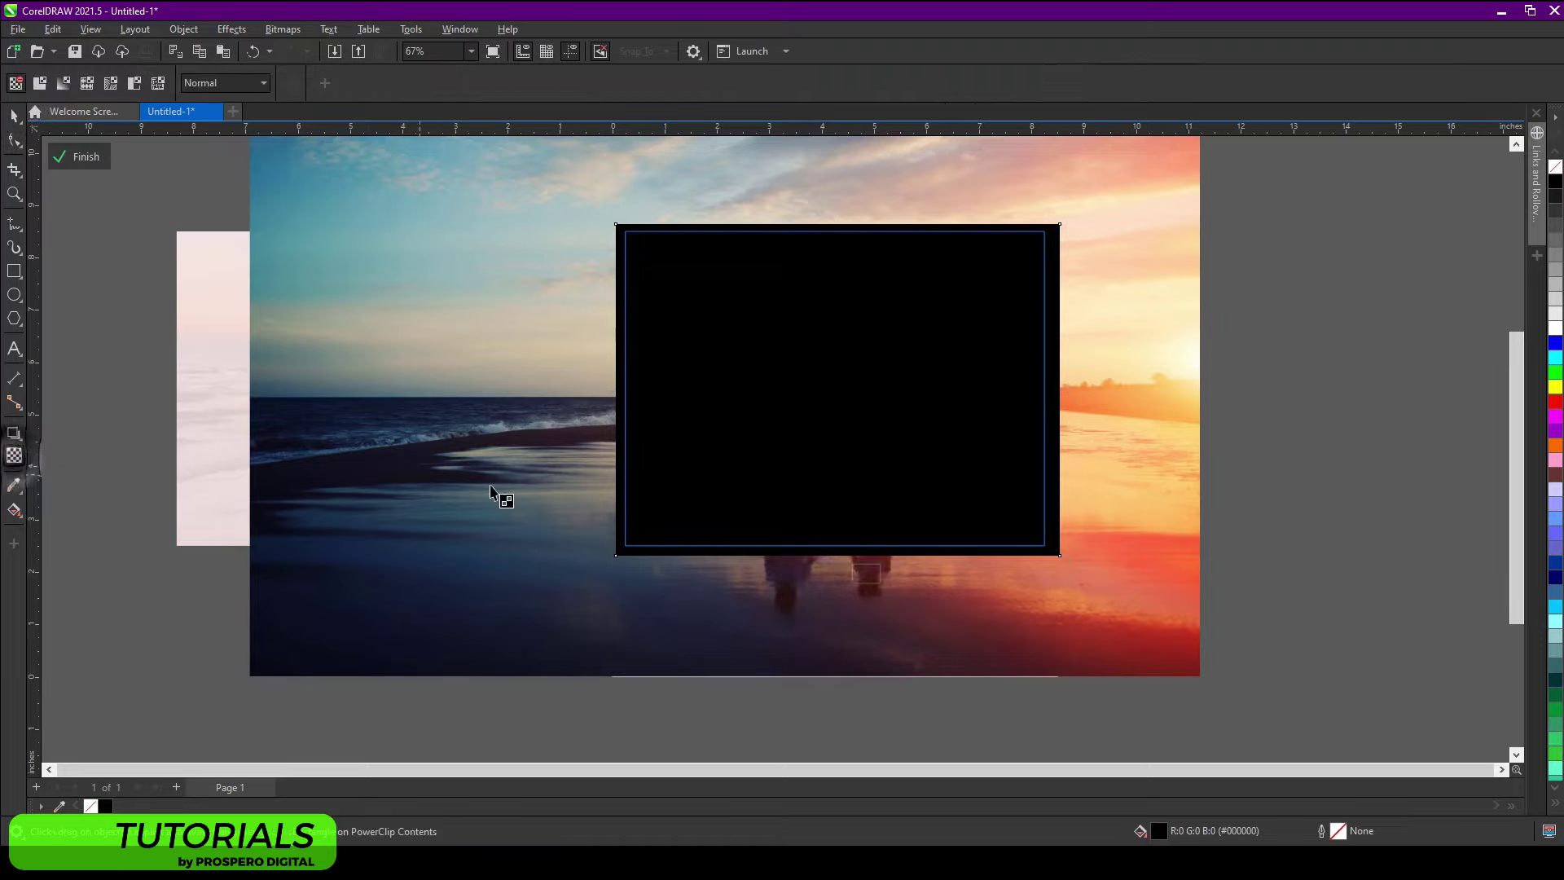
{"action": "left_click", "coordinate": [818, 566]}
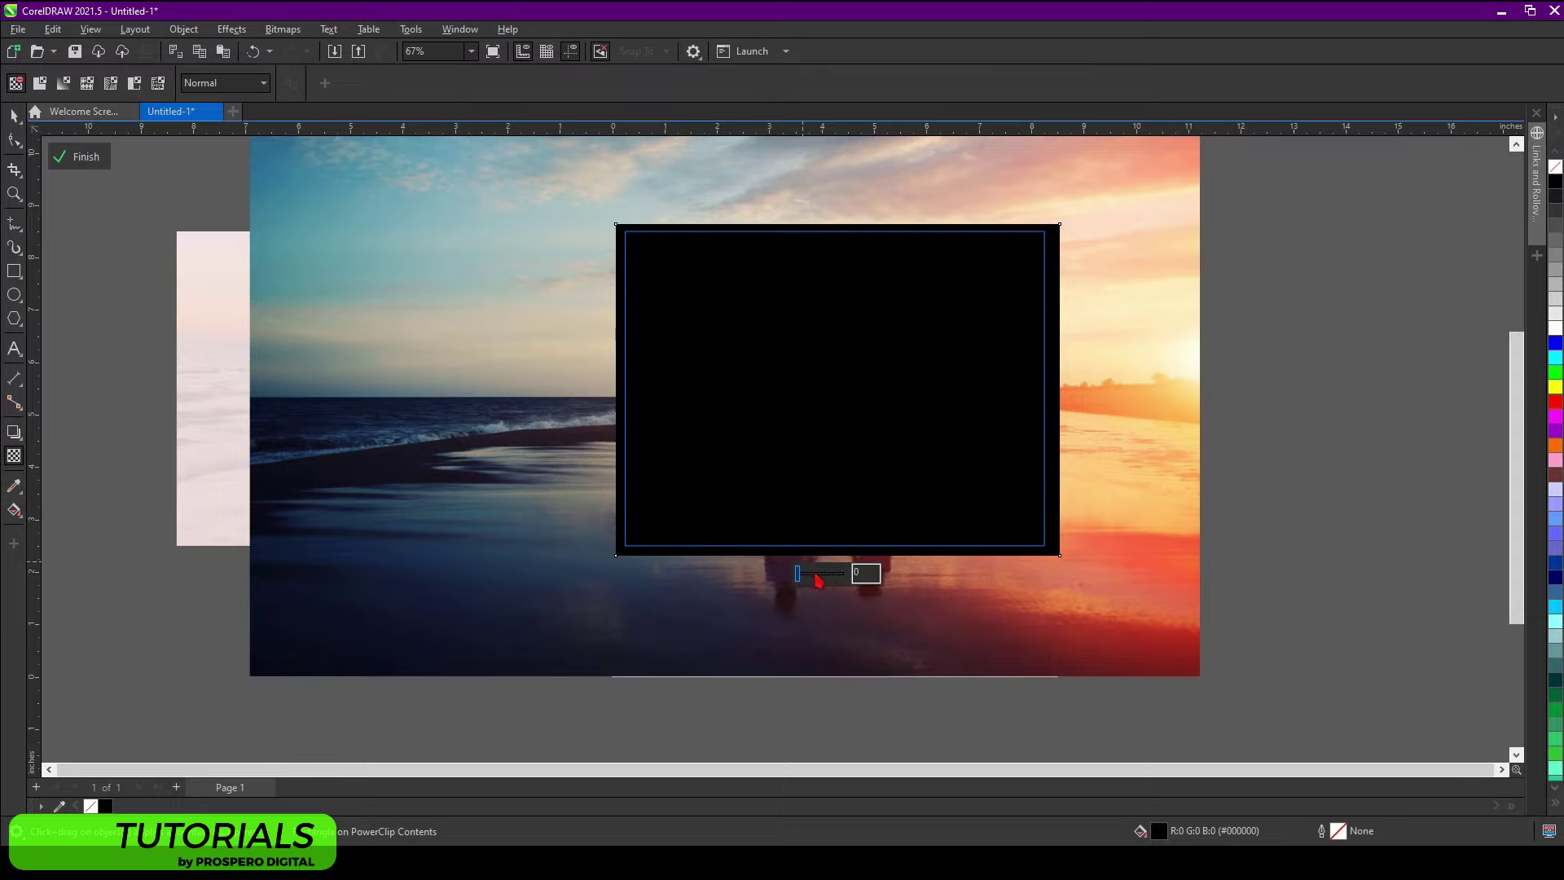
{"action": "left_click_drag", "start_coordinate": [823, 579], "coordinate": [827, 580]}
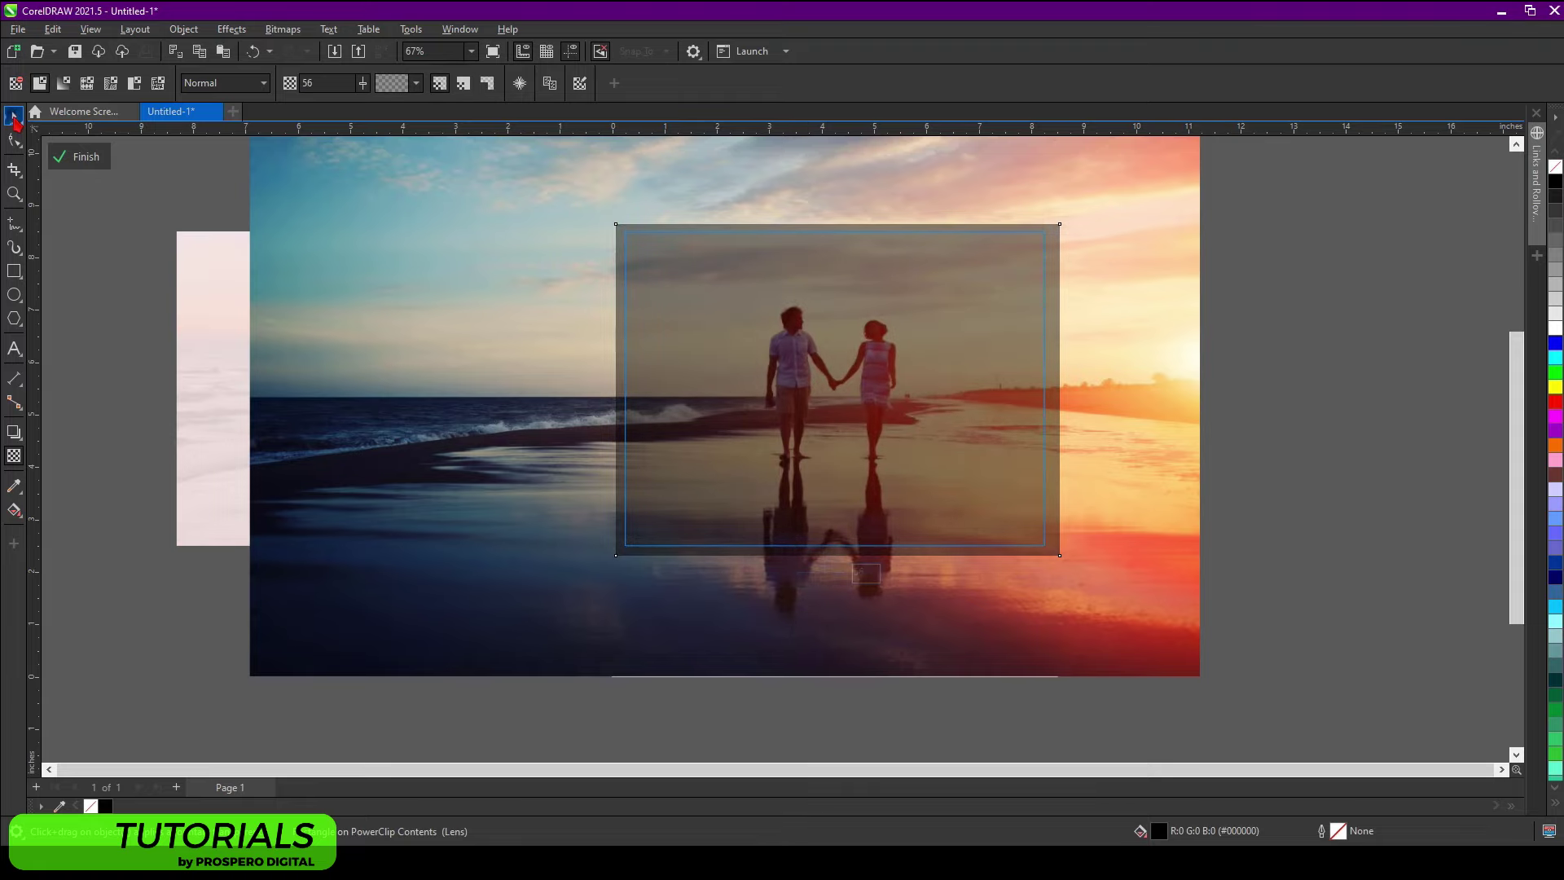
{"action": "left_click", "coordinate": [14, 118]}
{"action": "left_click", "coordinate": [79, 156]}
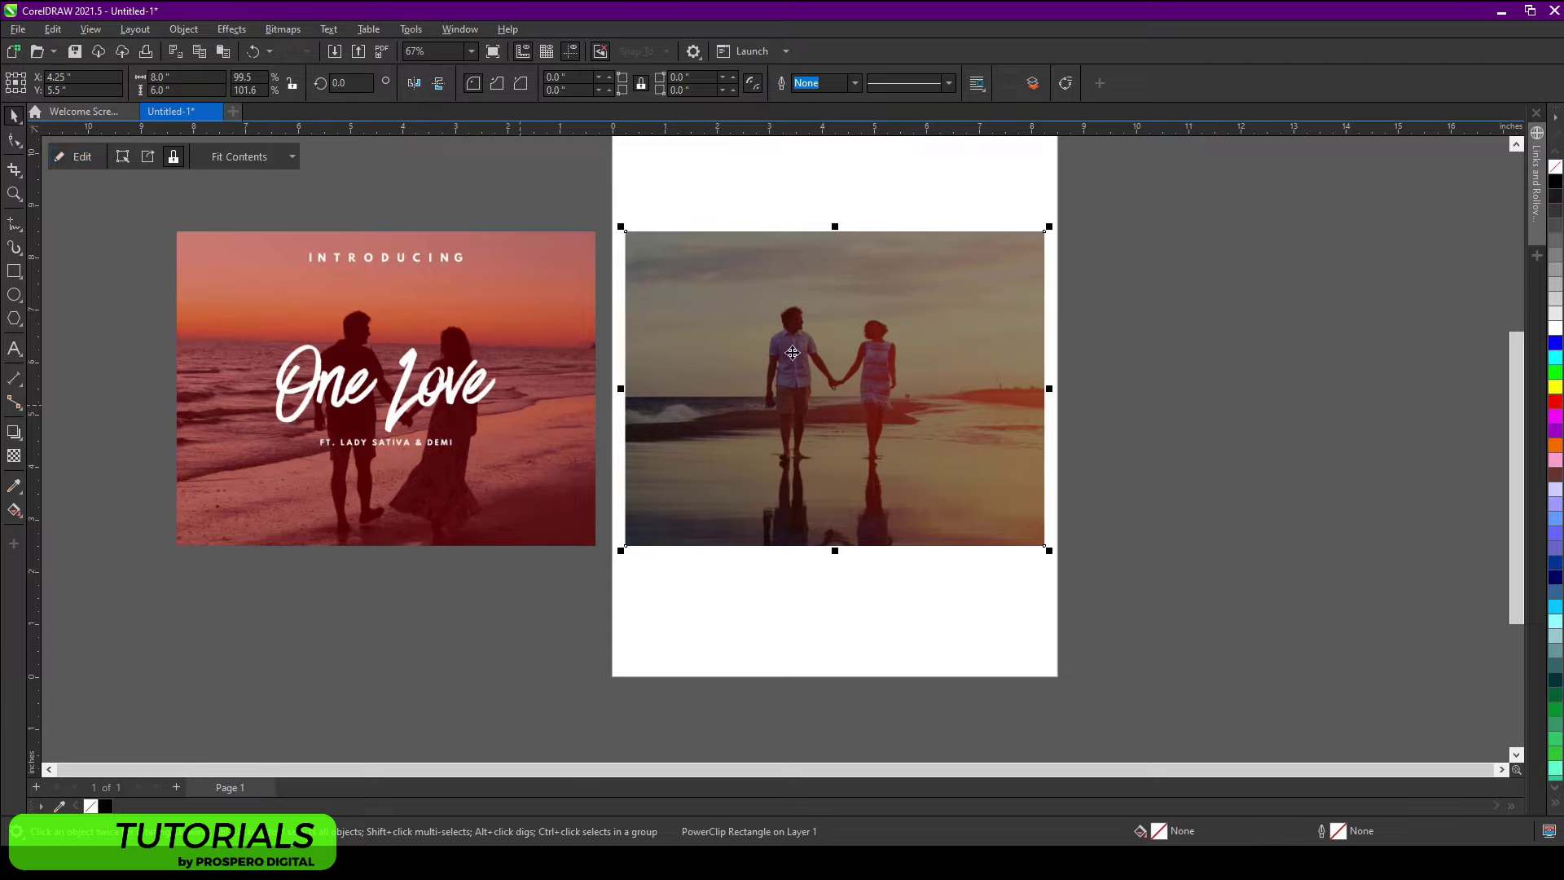
Step: Add the artistic text "One Love" below the reference design and scale it up to about 92 pt
{"action": "left_click", "coordinate": [14, 350]}
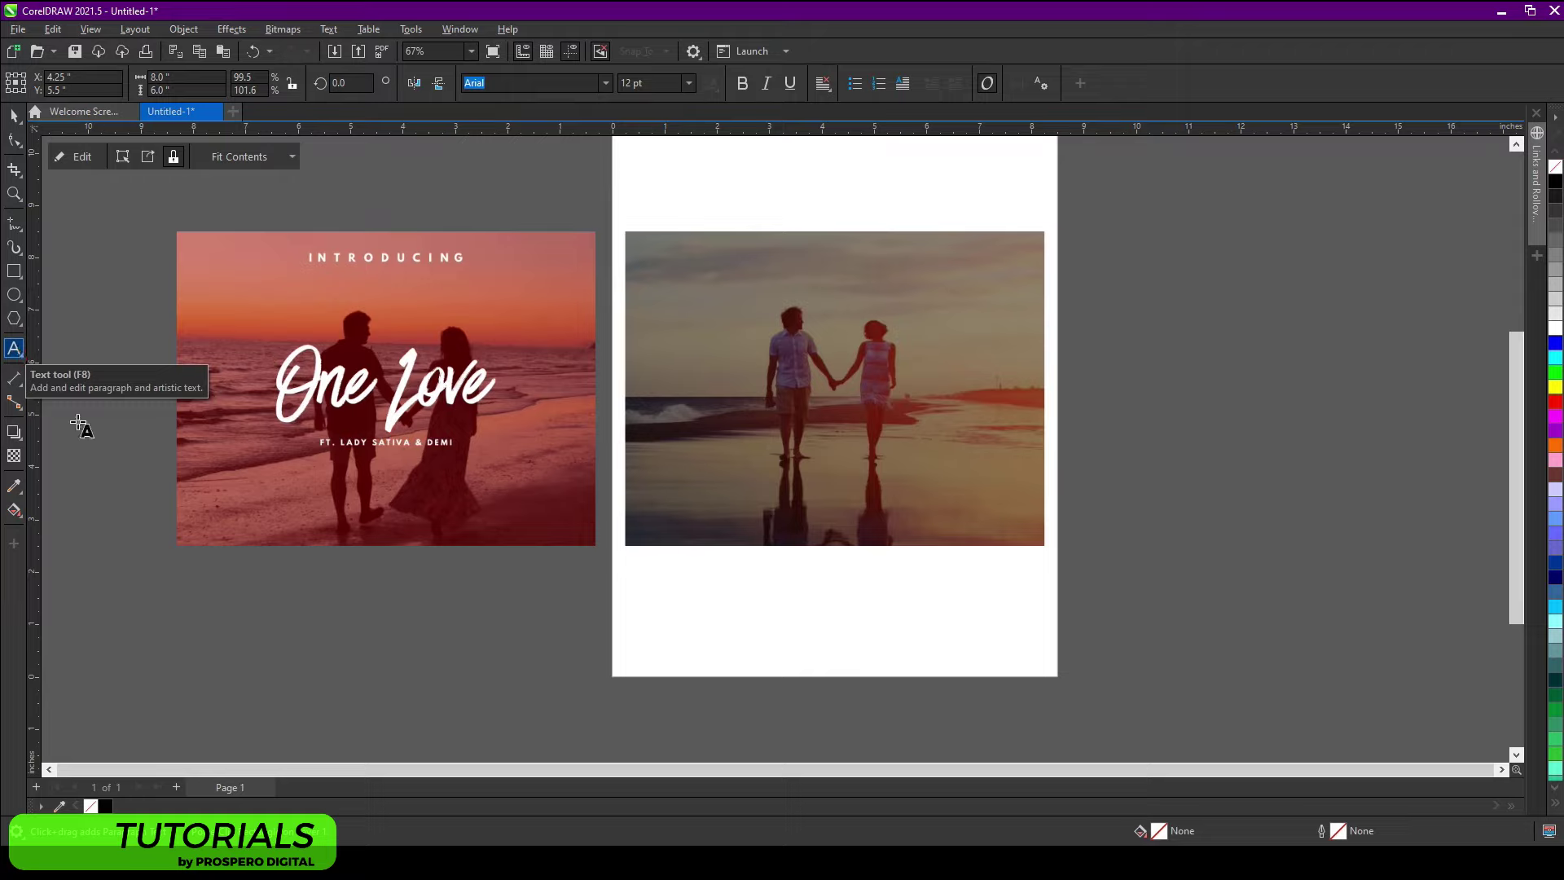
{"action": "left_click", "coordinate": [289, 634]}
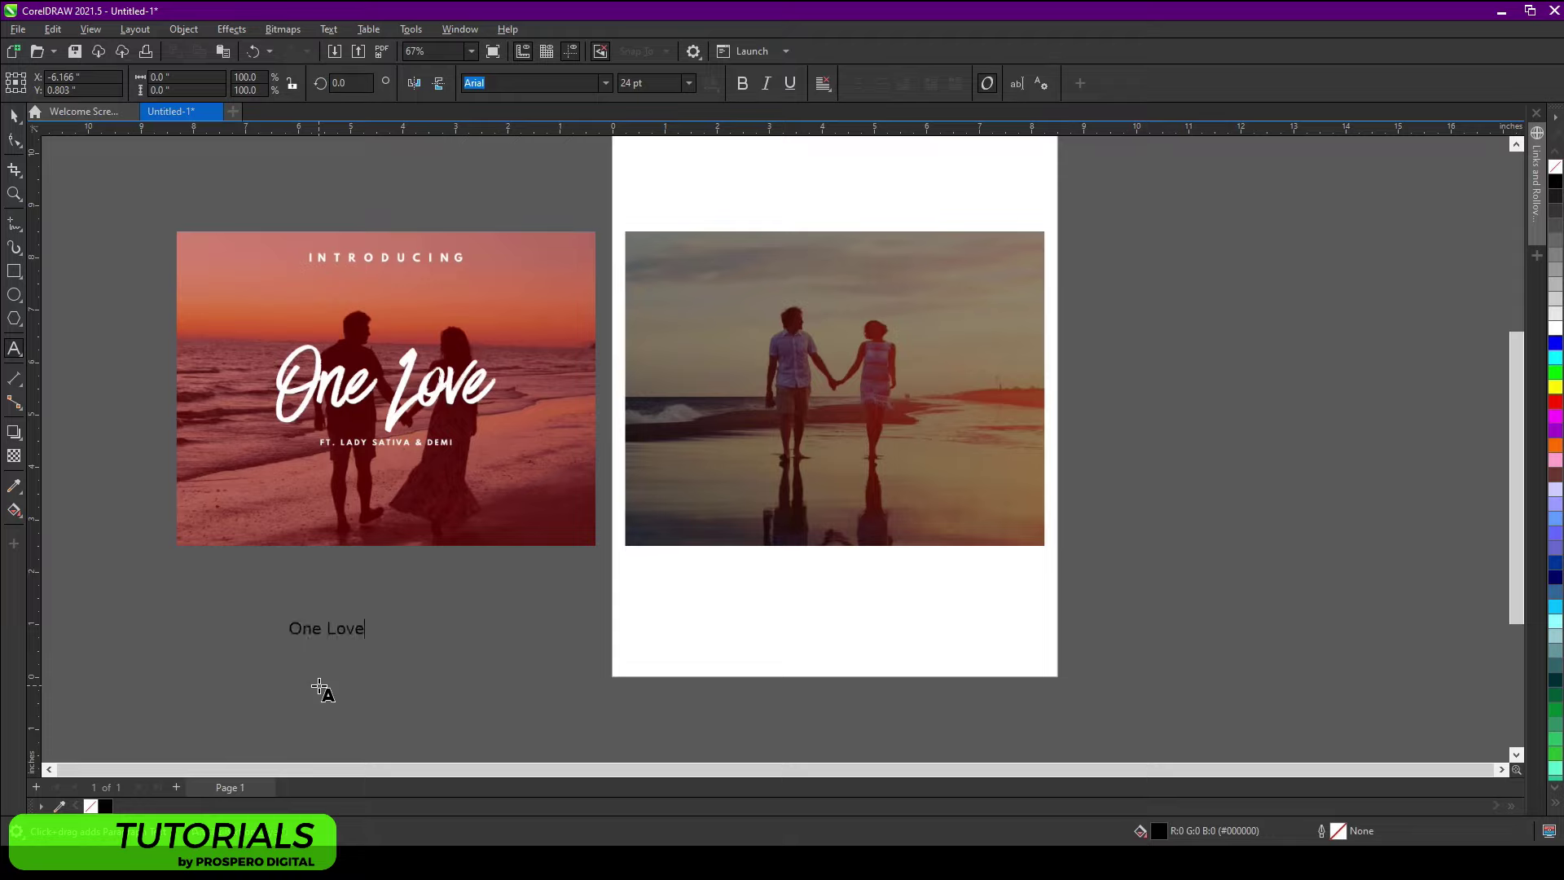
{"action": "key", "text": "ctrl+space"}
{"action": "left_click_drag", "start_coordinate": [412, 651], "coordinate": [579, 707]}
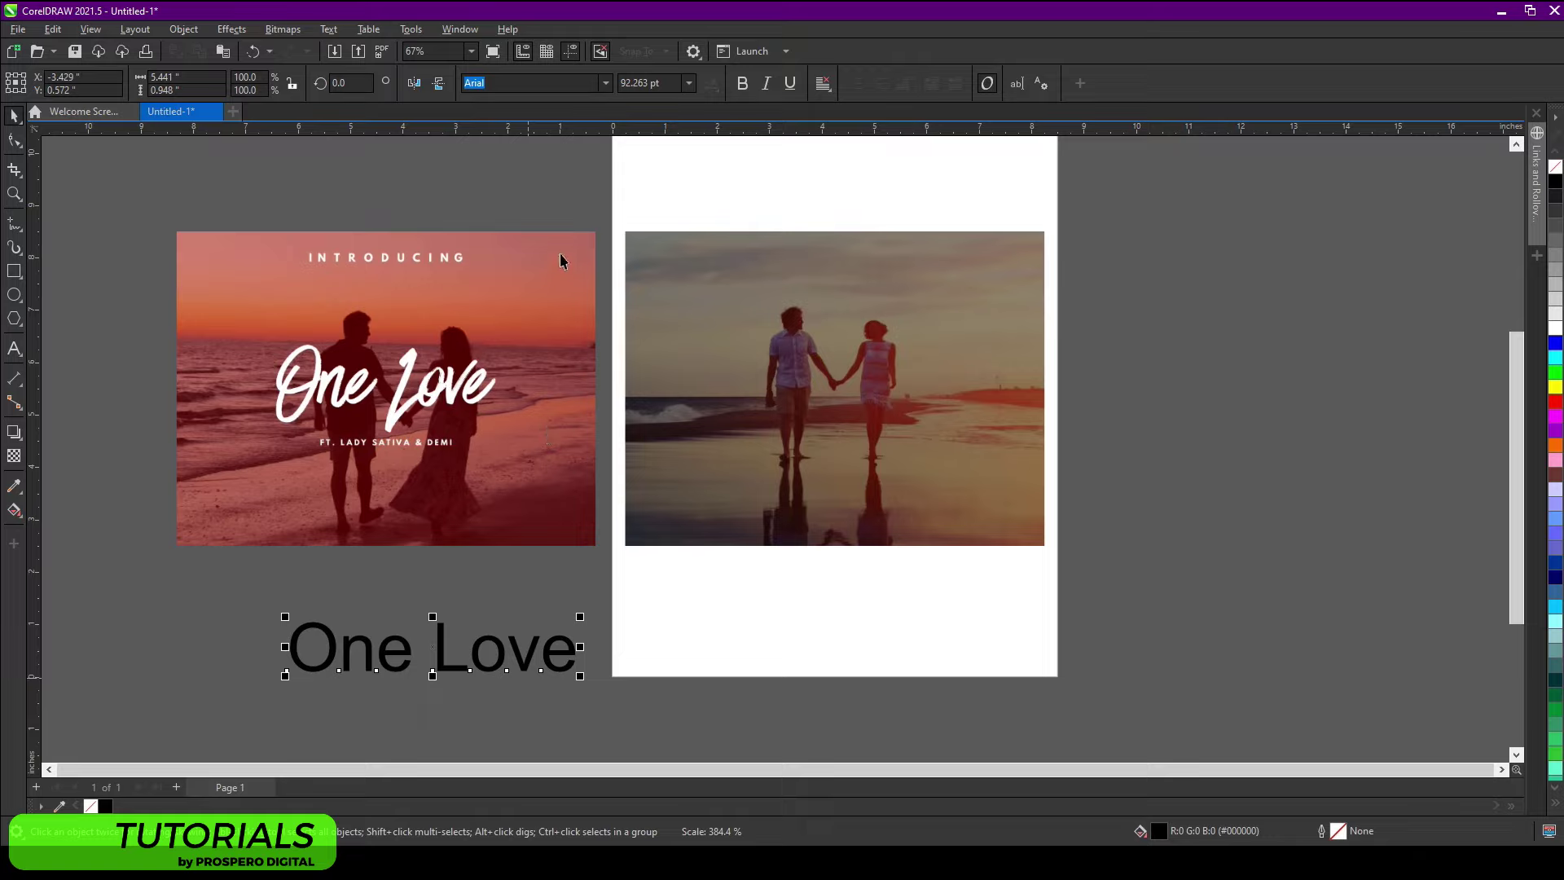
Step: Change the "One Love" text's font to Have Heart One
{"action": "left_click", "coordinate": [607, 84]}
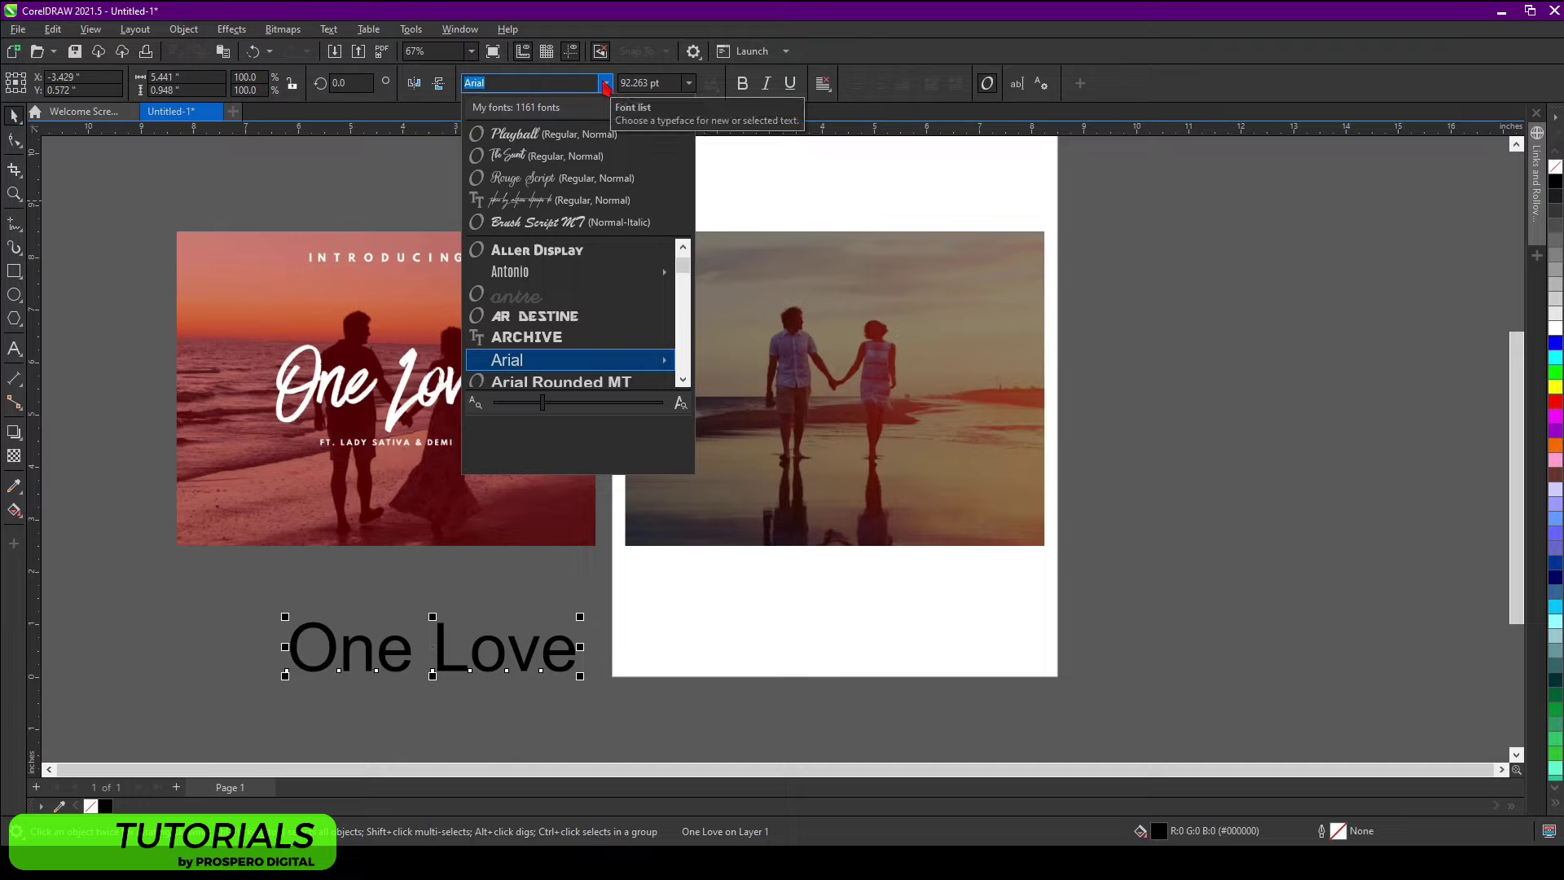
{"action": "type", "text": "have"}
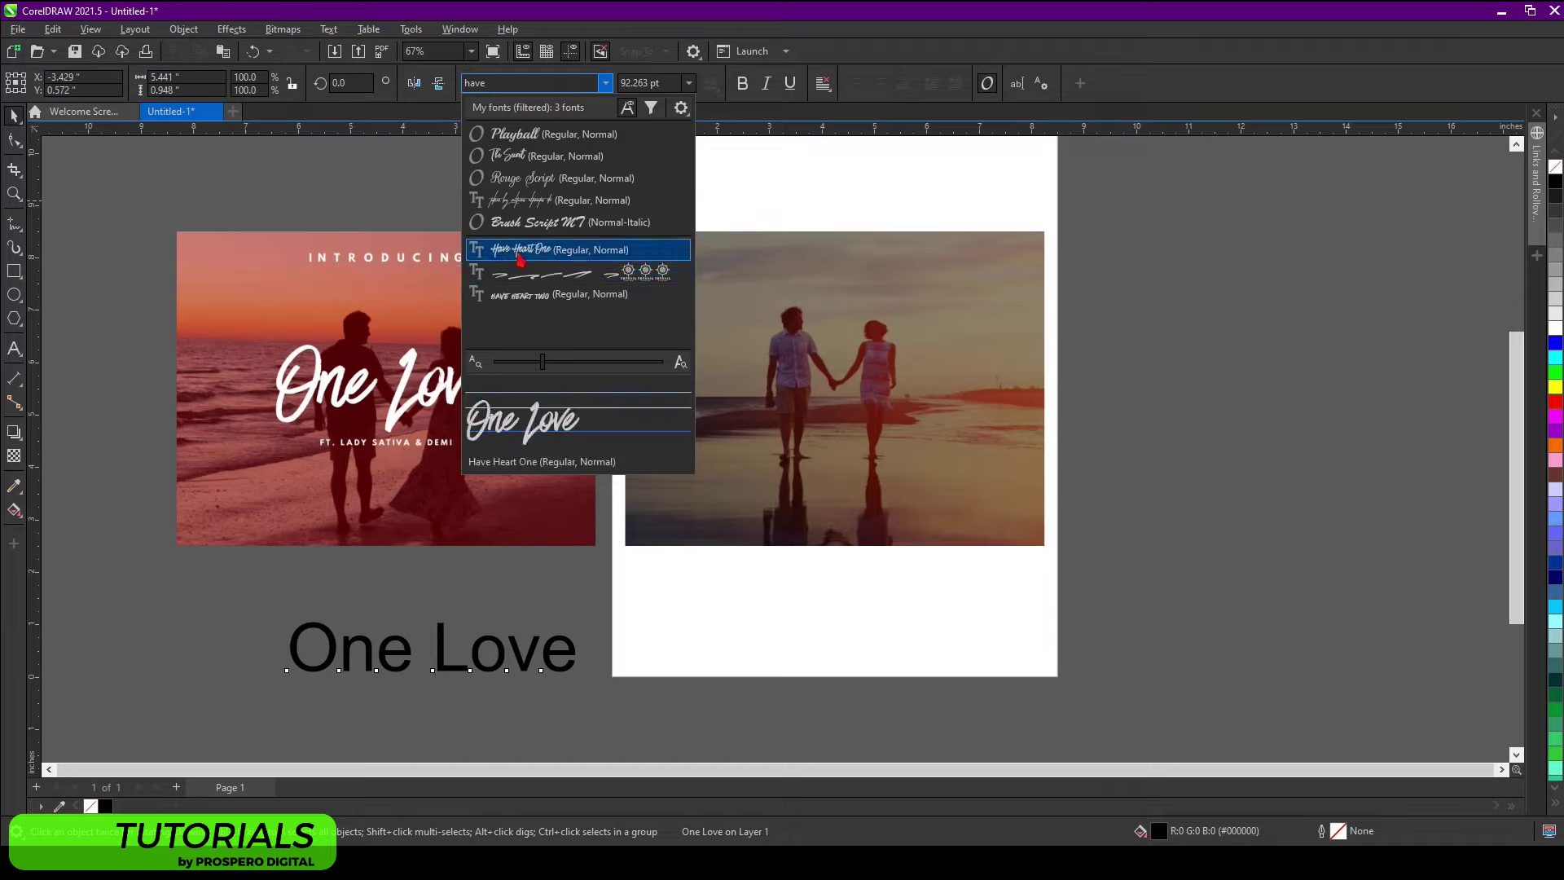
{"action": "left_click", "coordinate": [520, 249]}
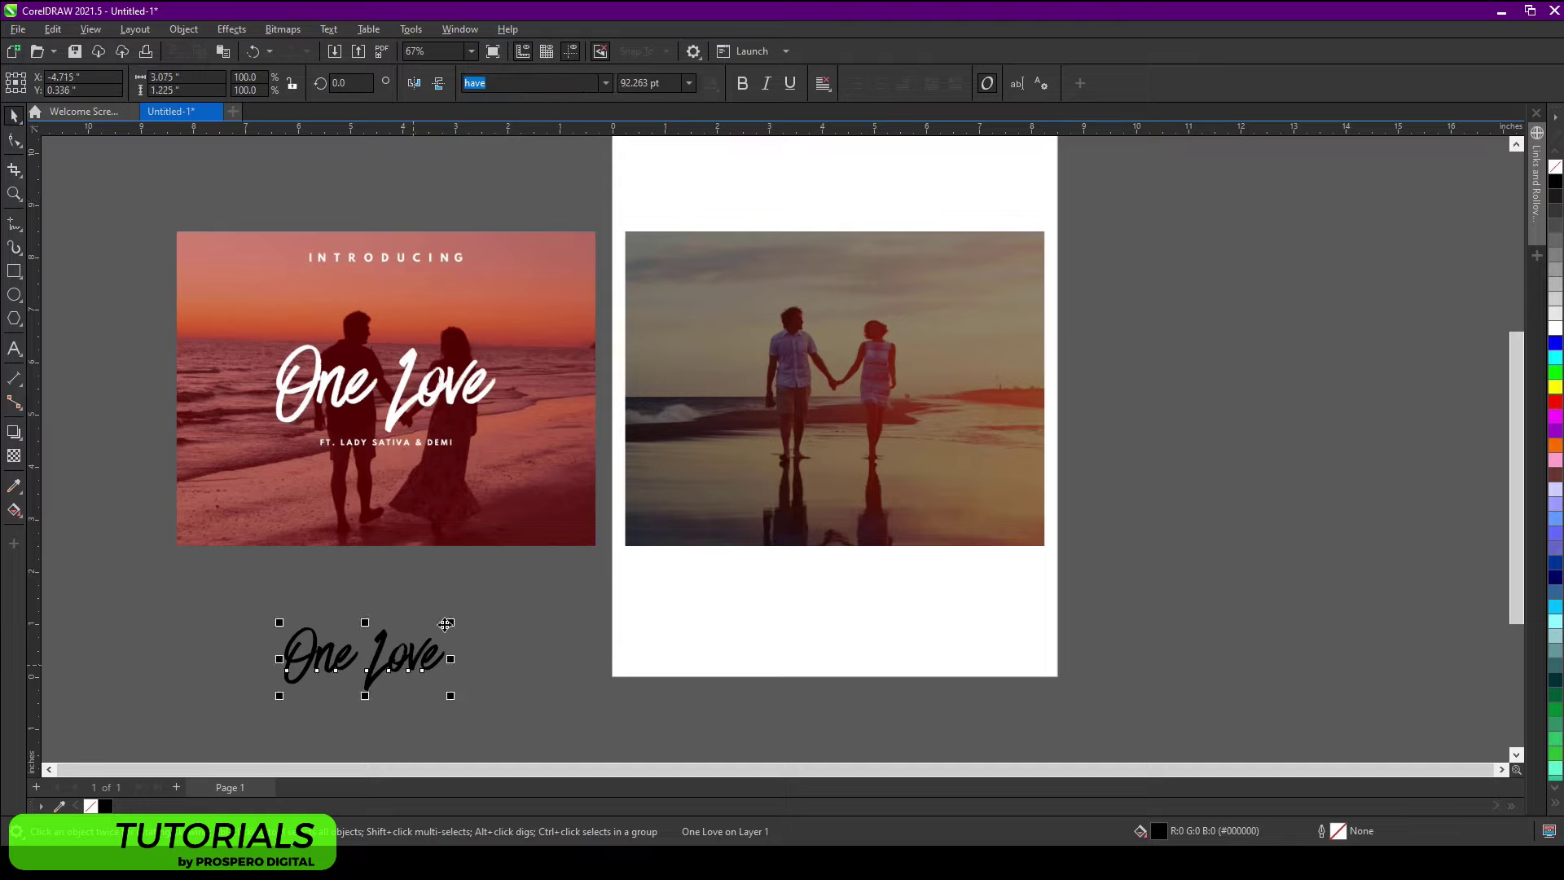
Step: Place "One Love" over the middle of the beach photo, scaled up to about 141.6 pt, and fill it white
{"action": "left_click", "coordinate": [408, 657]}
{"action": "left_click_drag", "start_coordinate": [408, 658], "coordinate": [962, 453]}
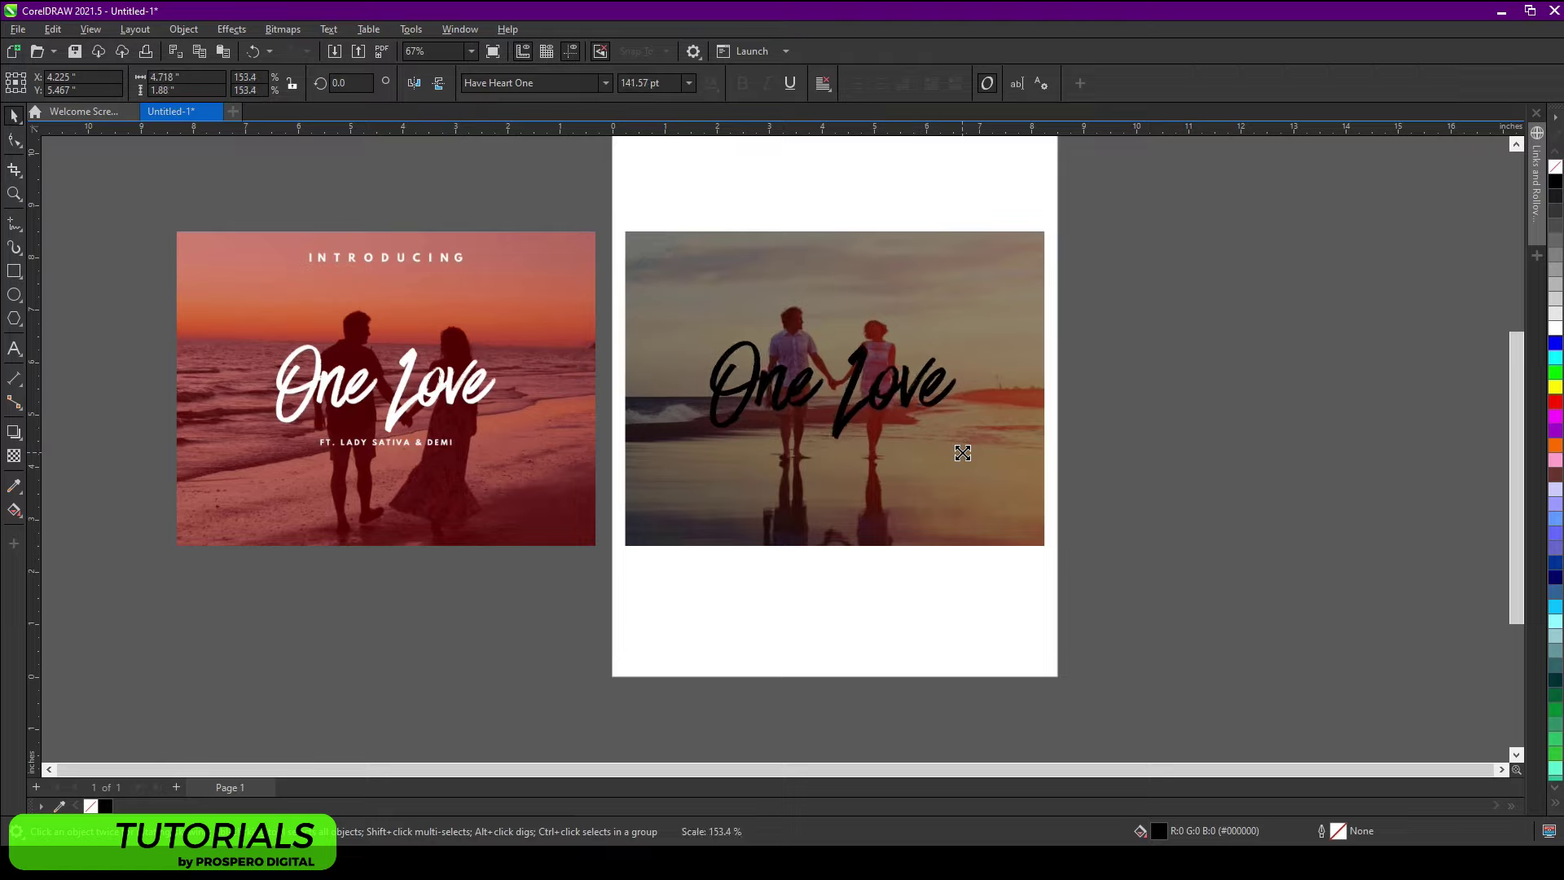
{"action": "left_click", "coordinate": [1555, 329]}
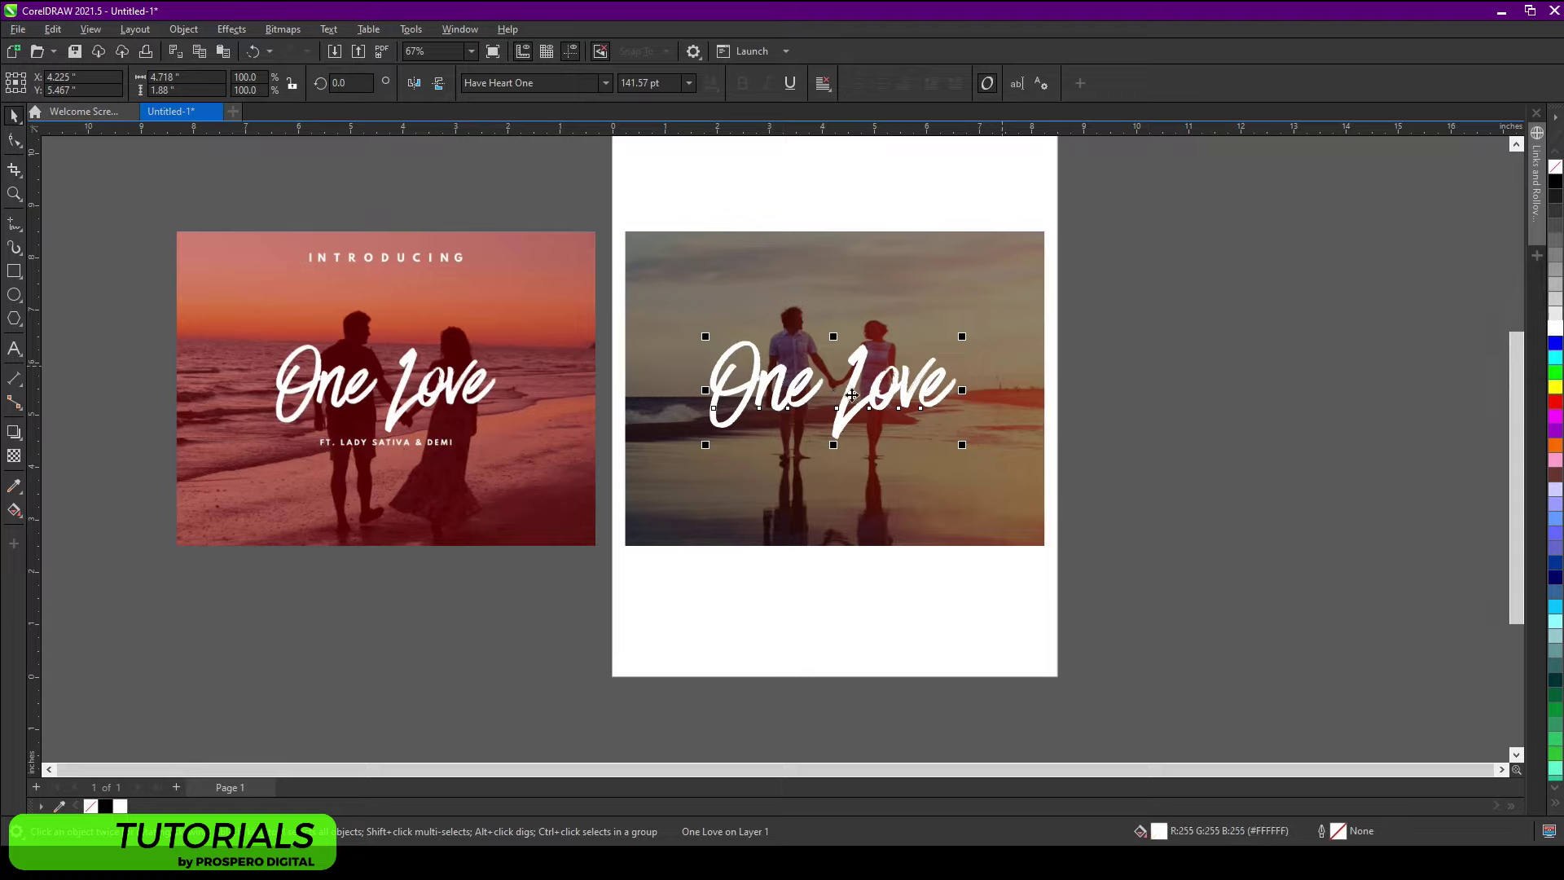
Step: Centre the "One Love" title on the photo frame
{"action": "left_click", "coordinate": [961, 270]}
{"action": "left_click", "coordinate": [972, 299], "text": "shift"}
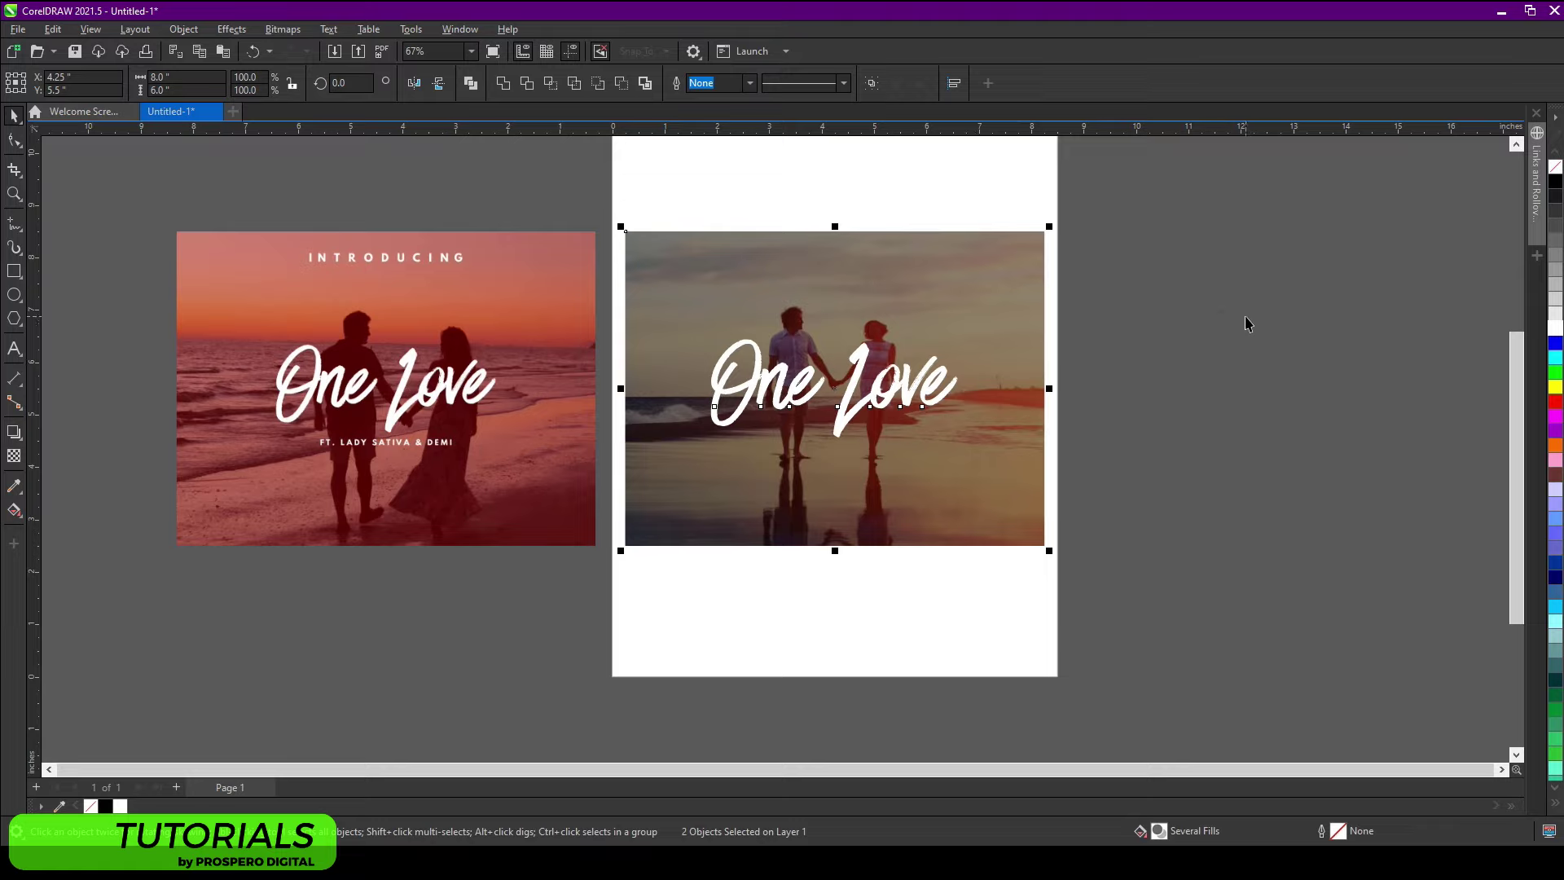
{"action": "left_click", "coordinate": [1213, 314]}
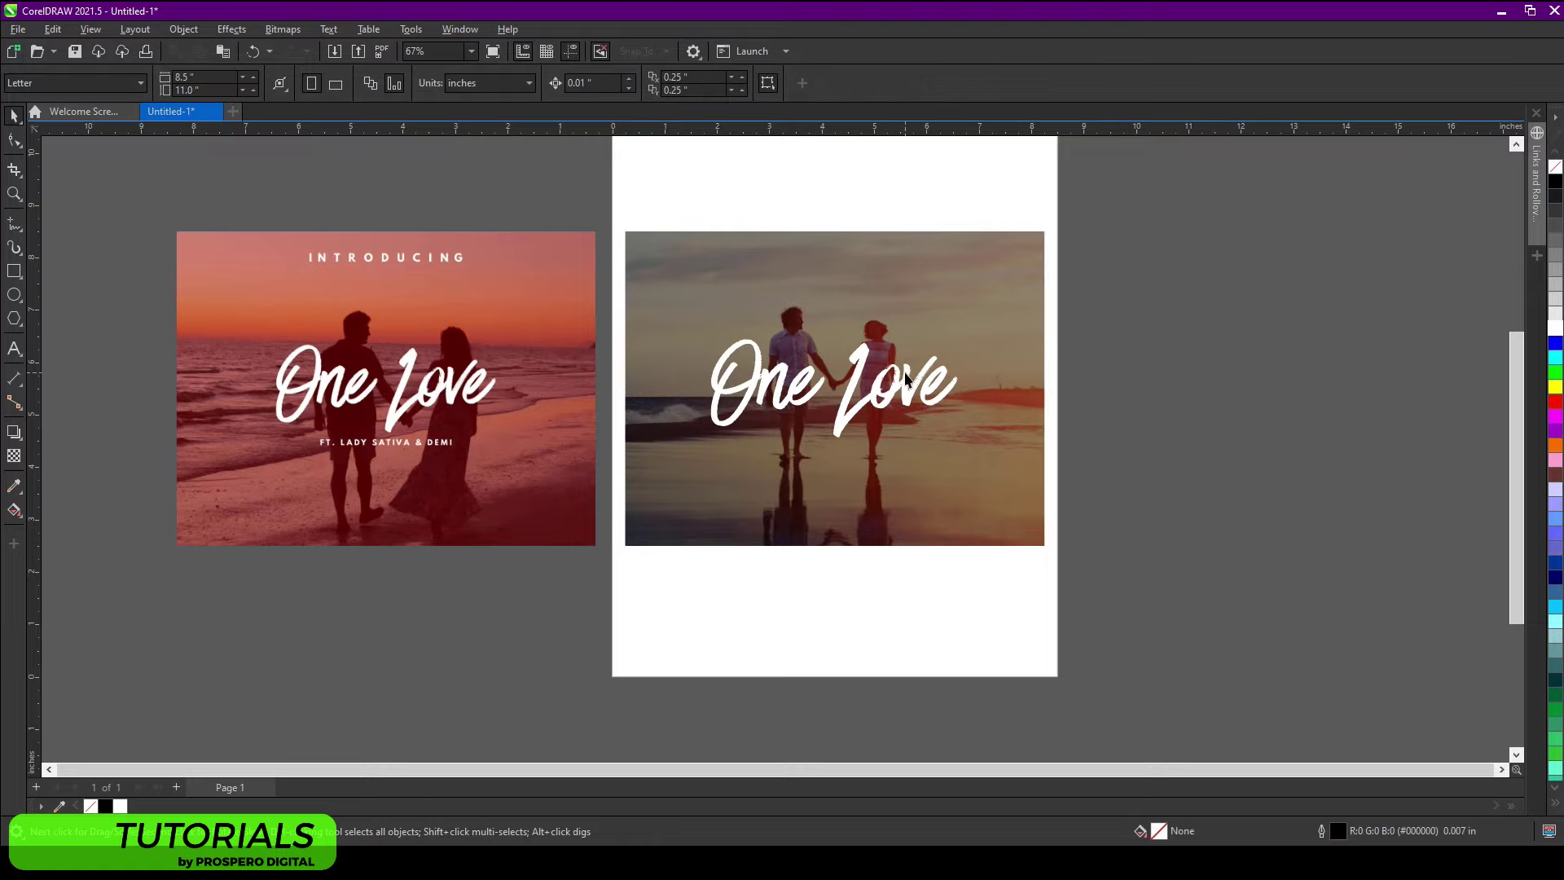
Step: Add the artistic text "I N T R O D U C I N G" below the reference design and set its font to Lato Bold
{"action": "left_click", "coordinate": [13, 349]}
{"action": "left_click", "coordinate": [323, 608]}
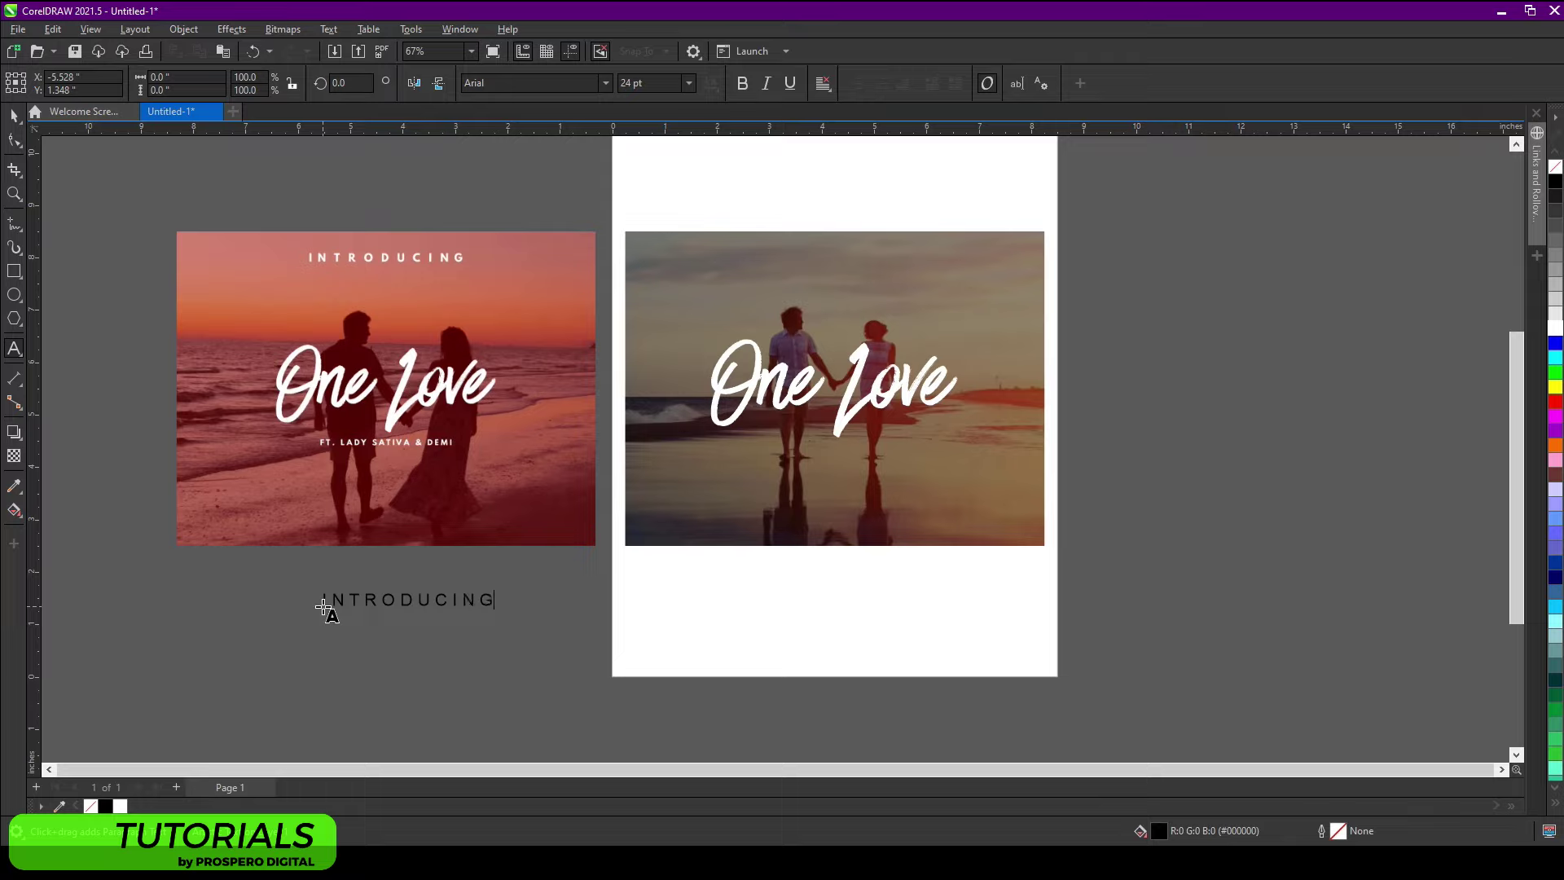
{"action": "key", "text": "ctrl+space"}
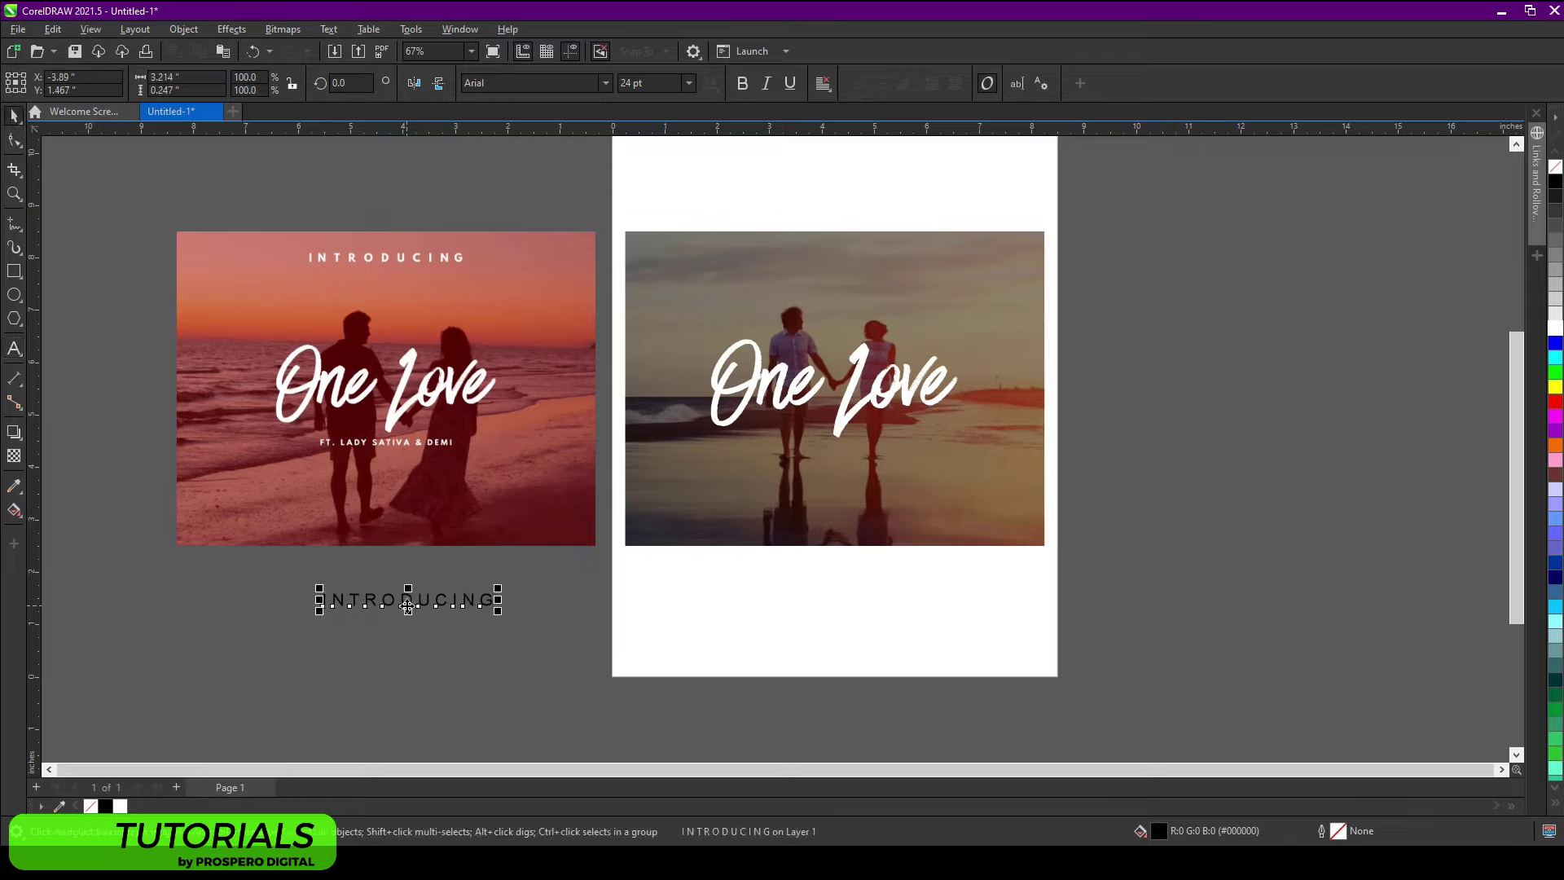
{"action": "left_click", "coordinate": [590, 82]}
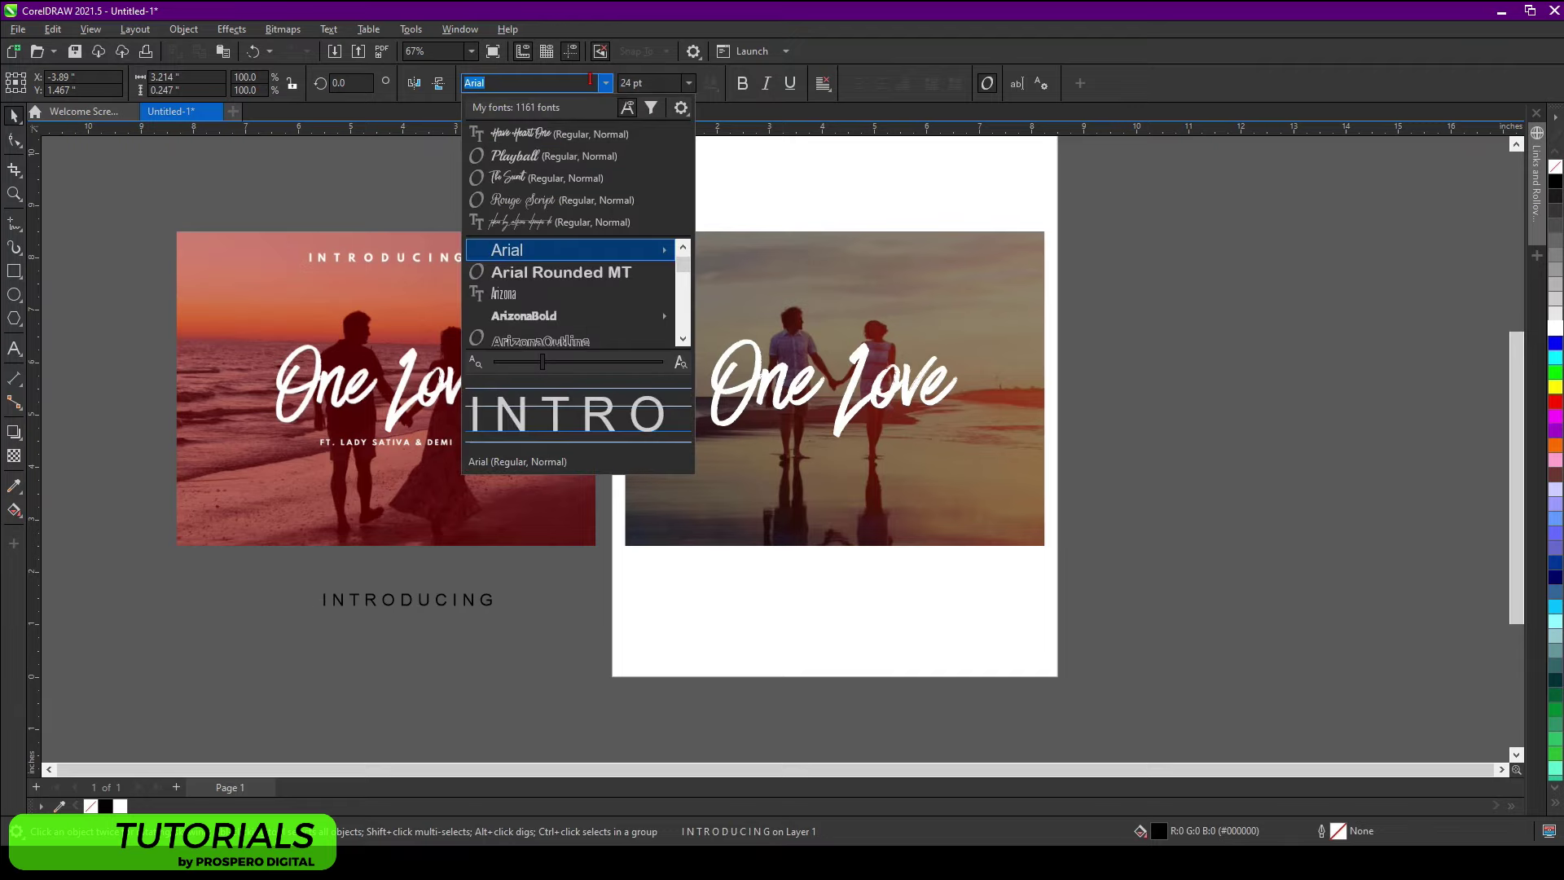
{"action": "type", "text": "LATO"}
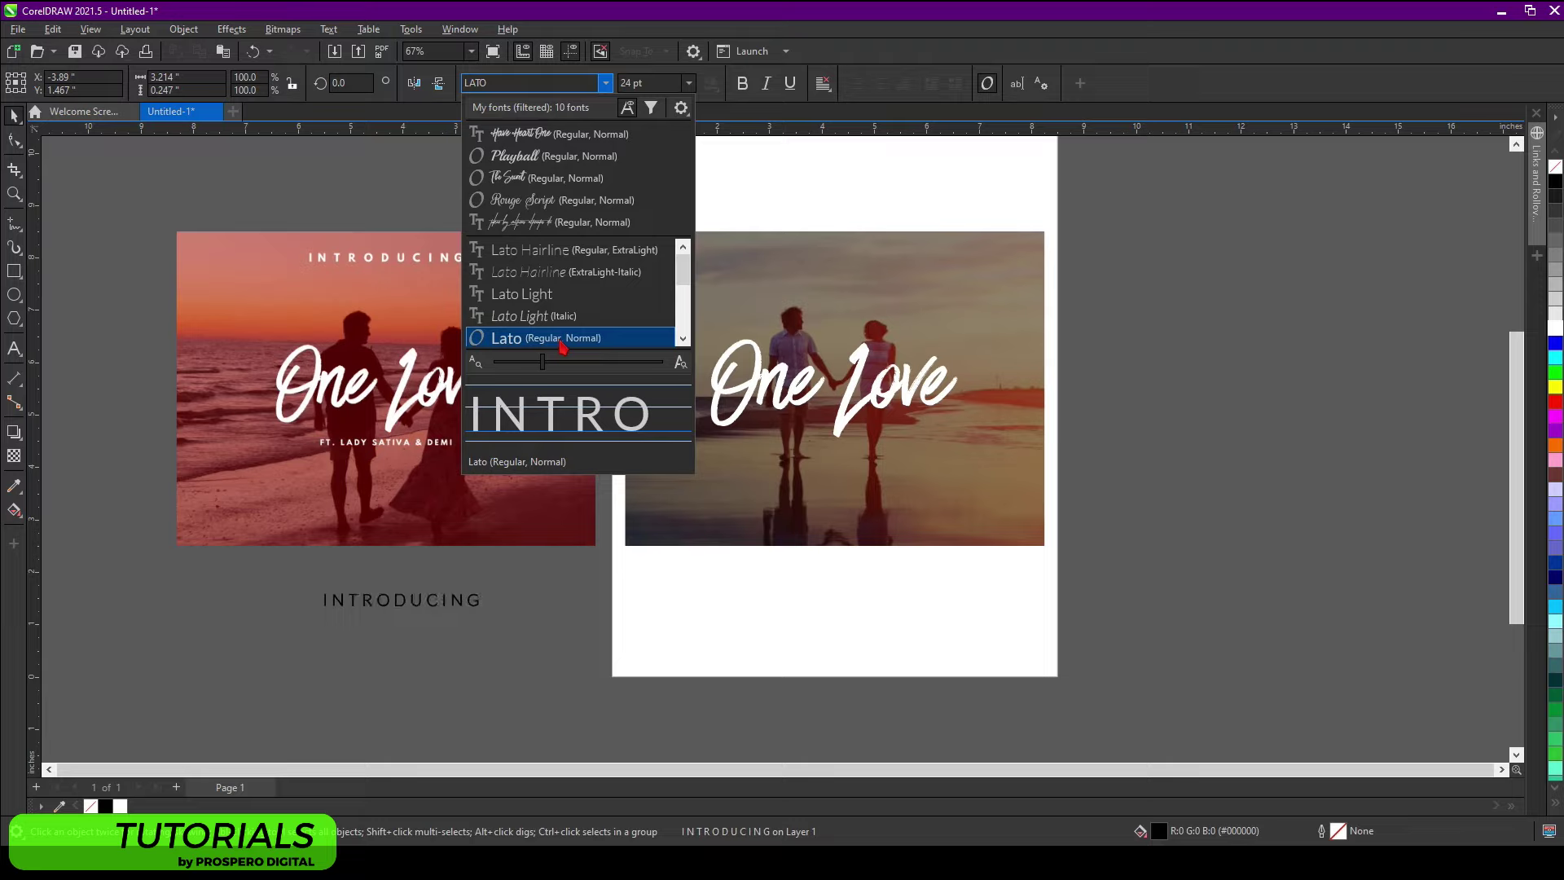
{"action": "scroll", "coordinate": [562, 326], "scroll_direction": "down", "scroll_amount": 1}
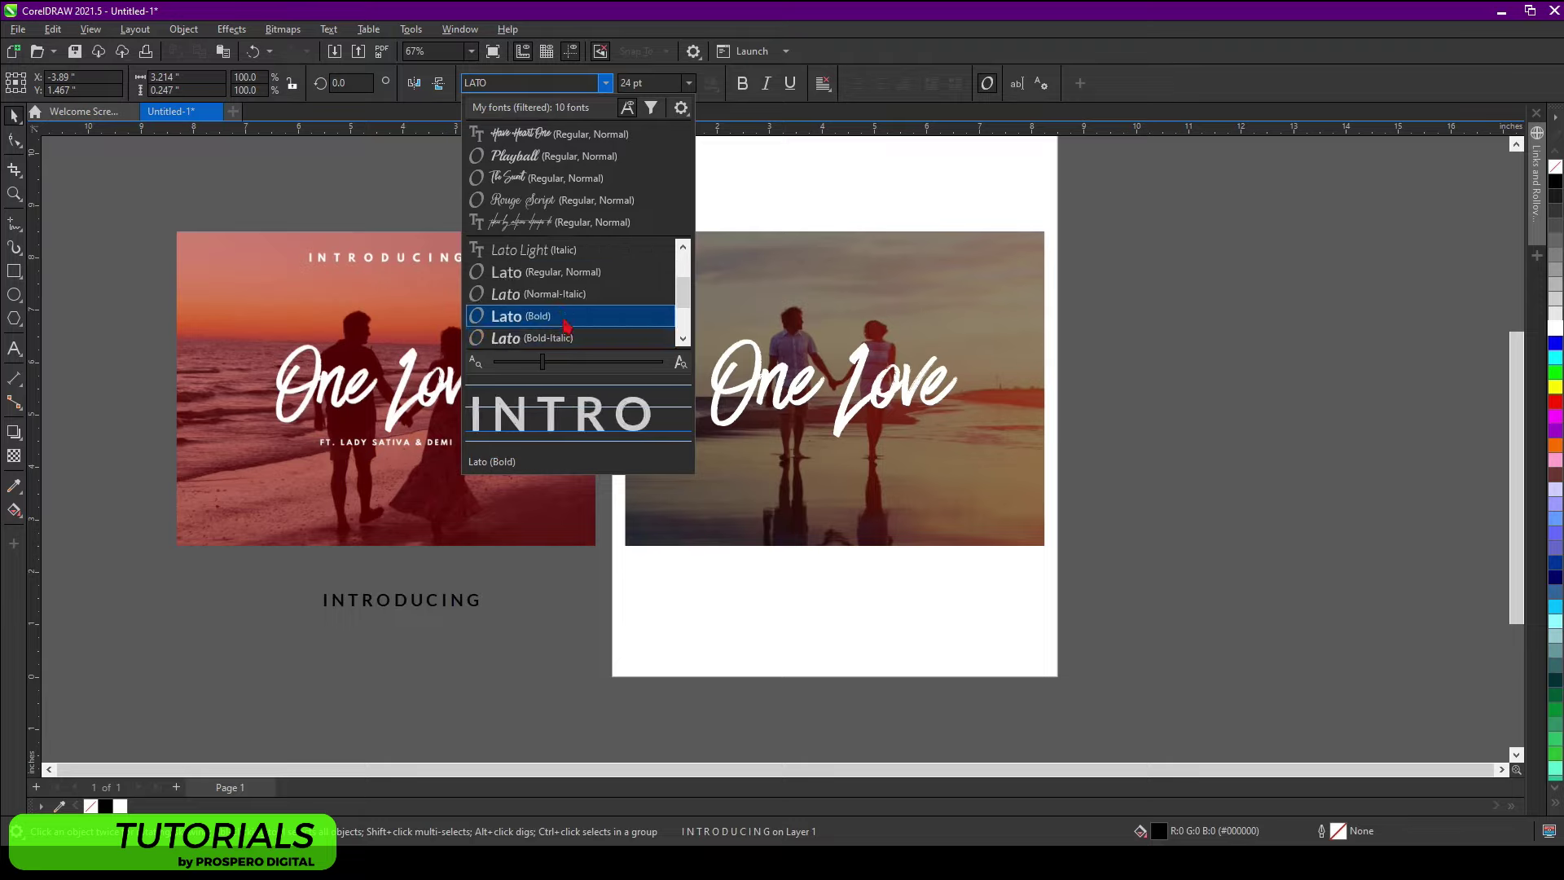
{"action": "left_click", "coordinate": [566, 324]}
Step: Move the "INTRODUCING" text to the beach photo's upper edge and fill it white
{"action": "left_click_drag", "start_coordinate": [425, 603], "coordinate": [920, 252]}
{"action": "left_click", "coordinate": [478, 598]}
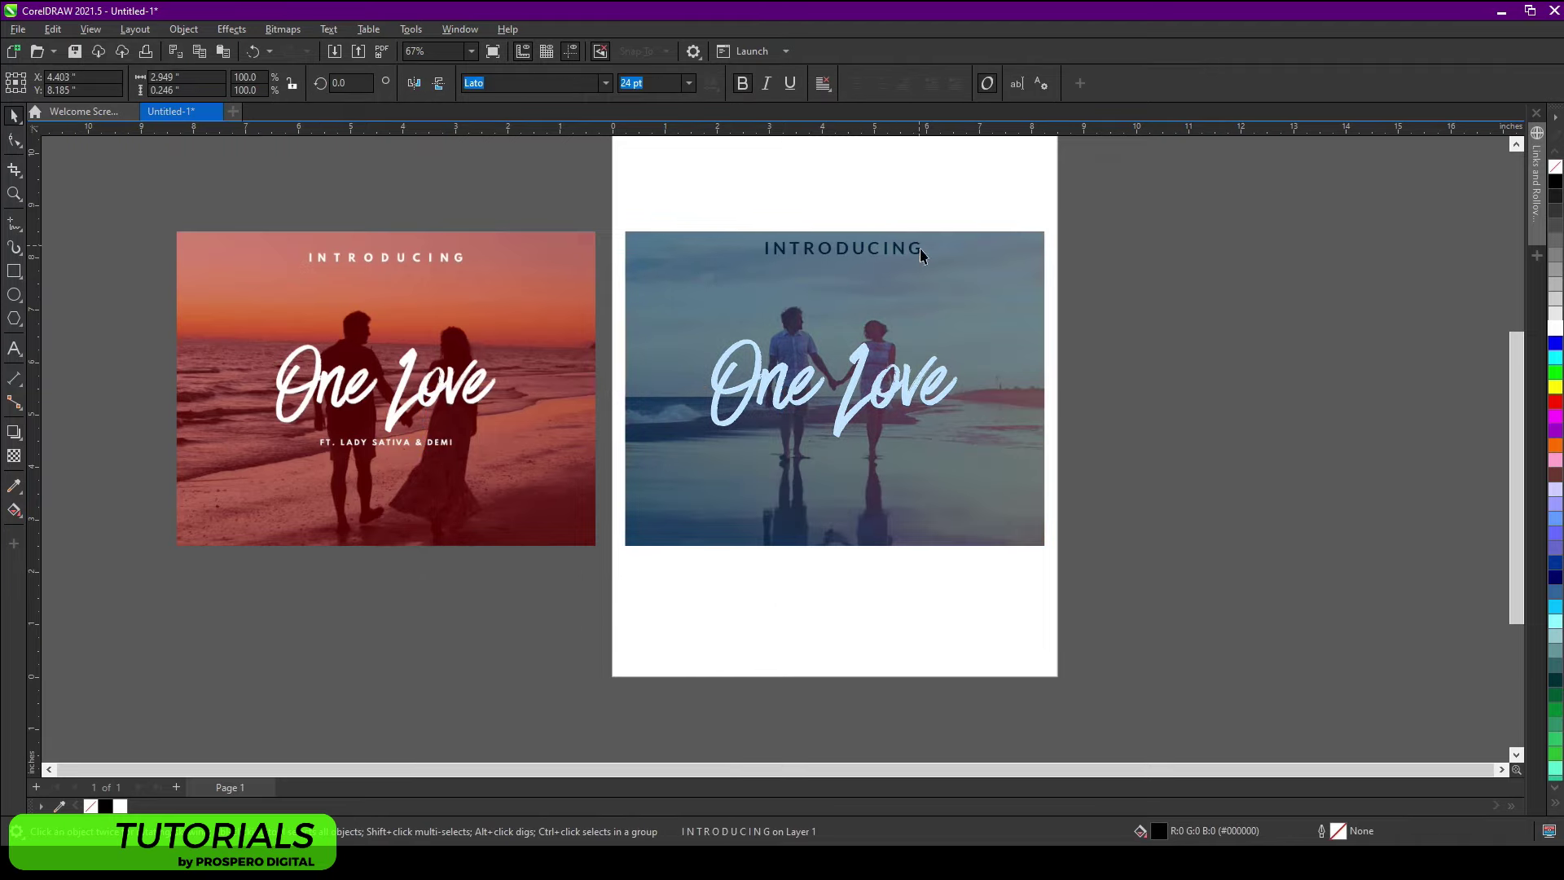
{"action": "left_click", "coordinate": [1556, 329]}
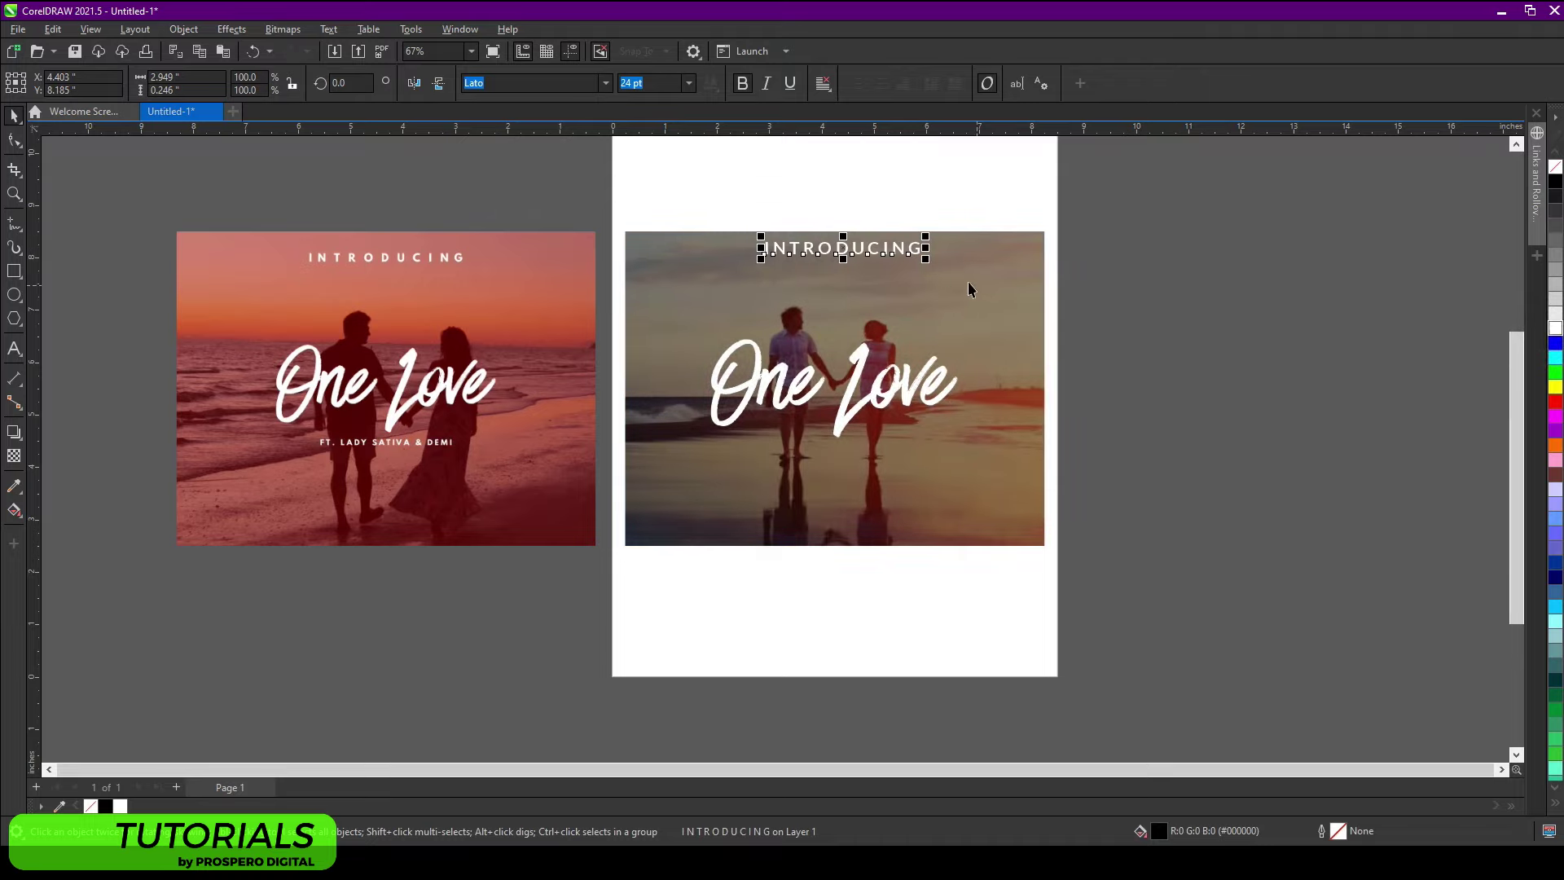
Step: Centre the "INTRODUCING" text horizontally on the photo frame
{"action": "left_click", "coordinate": [966, 280], "text": "shift"}
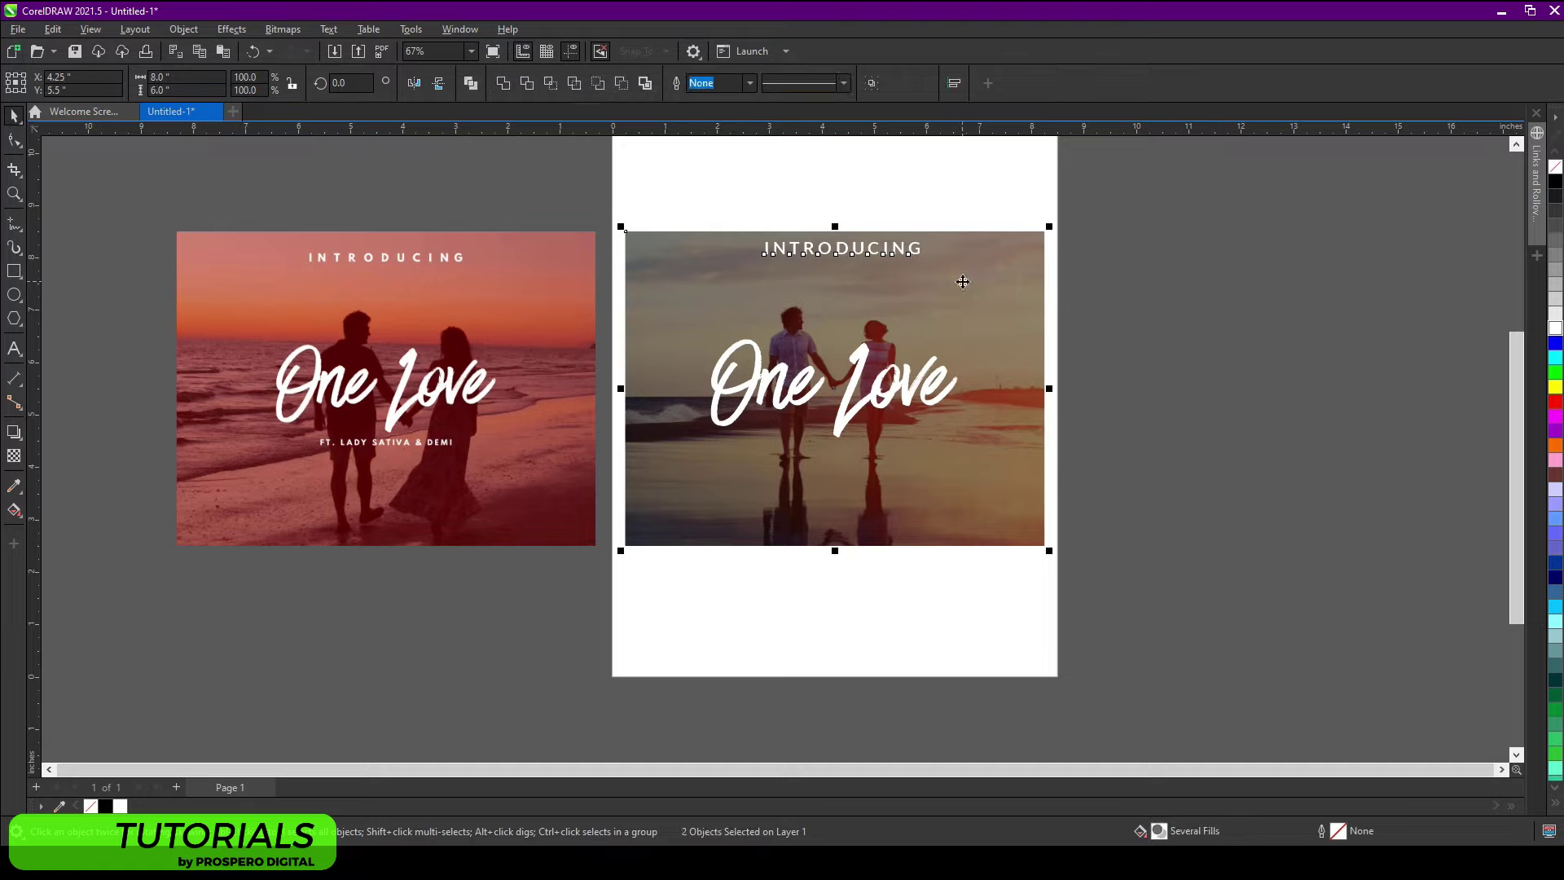
{"action": "key", "text": "c"}
{"action": "left_click", "coordinate": [1155, 283]}
Step: Scale the "INTRODUCING" text down to about 21.5 pt and nudge it slightly downward
{"action": "left_click", "coordinate": [887, 247]}
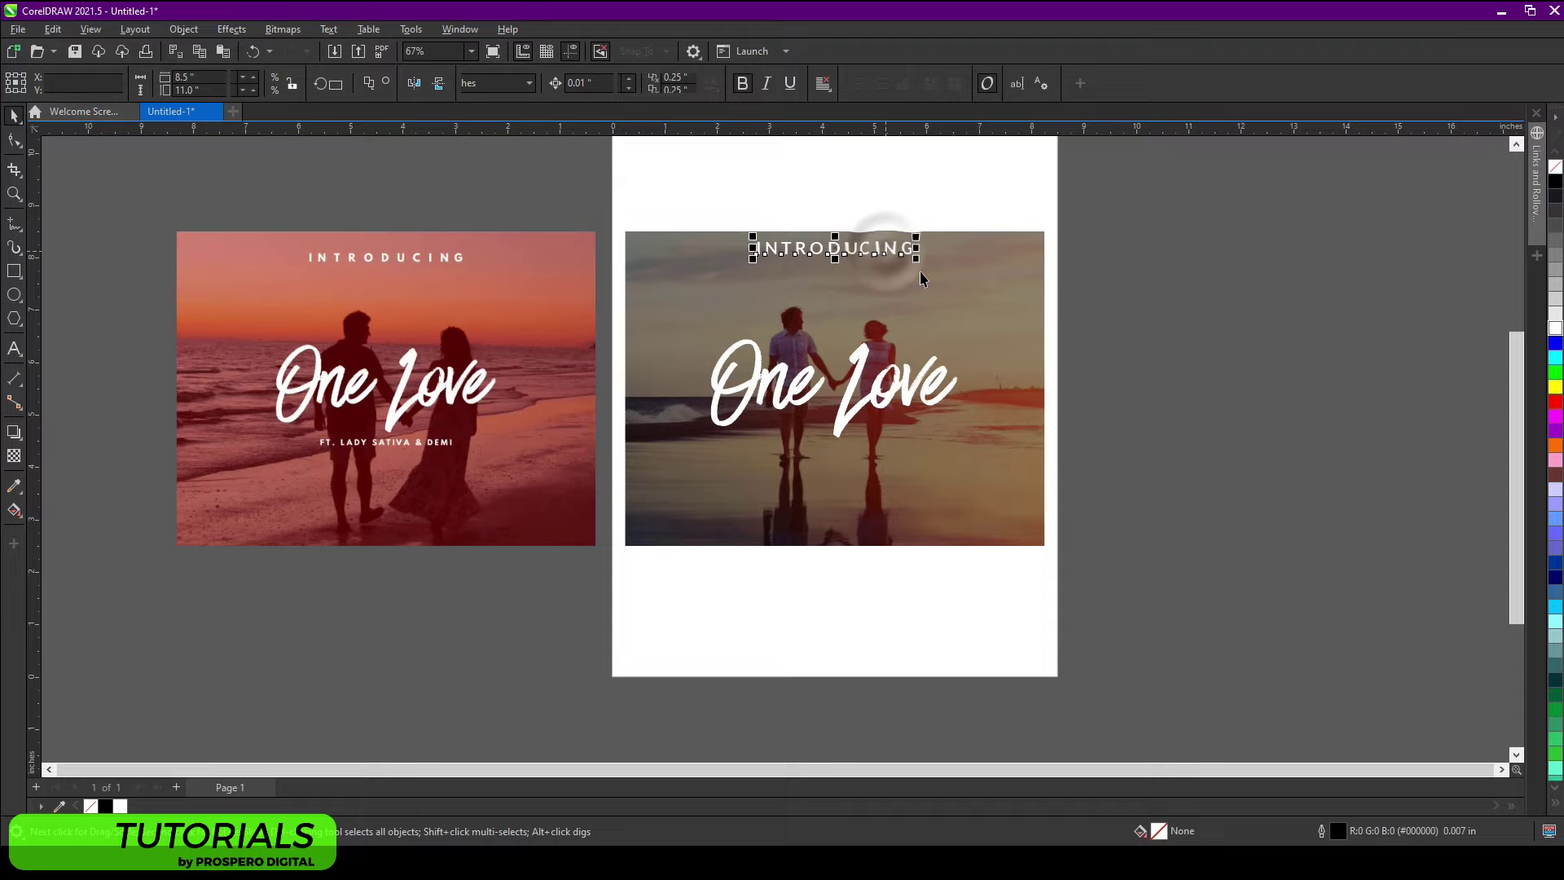
{"action": "left_click_drag", "start_coordinate": [916, 260], "coordinate": [914, 266]}
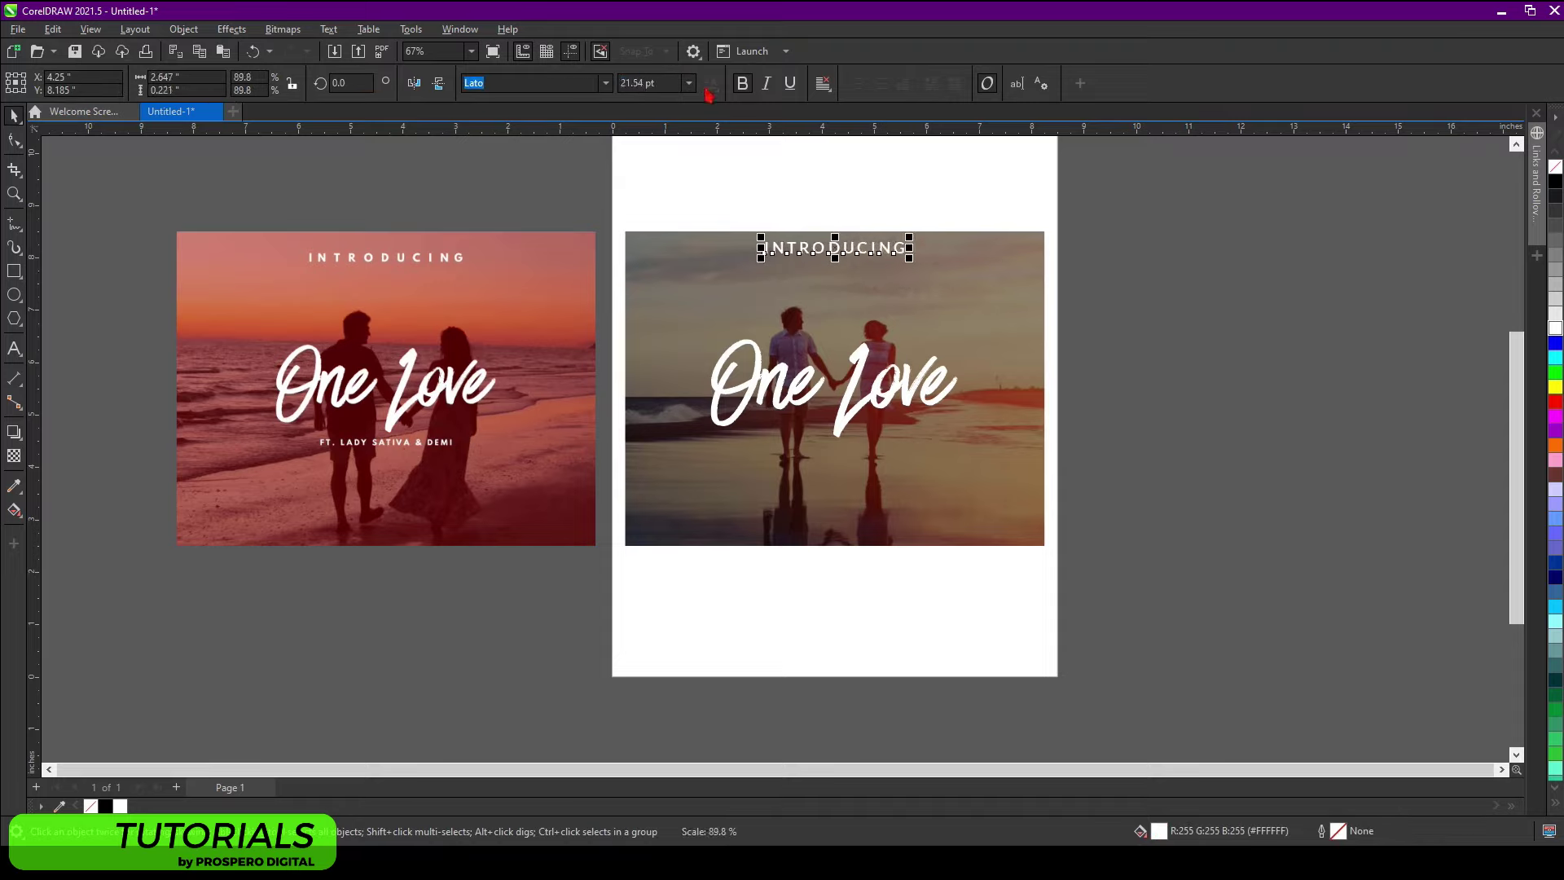
{"action": "left_click", "coordinate": [652, 83]}
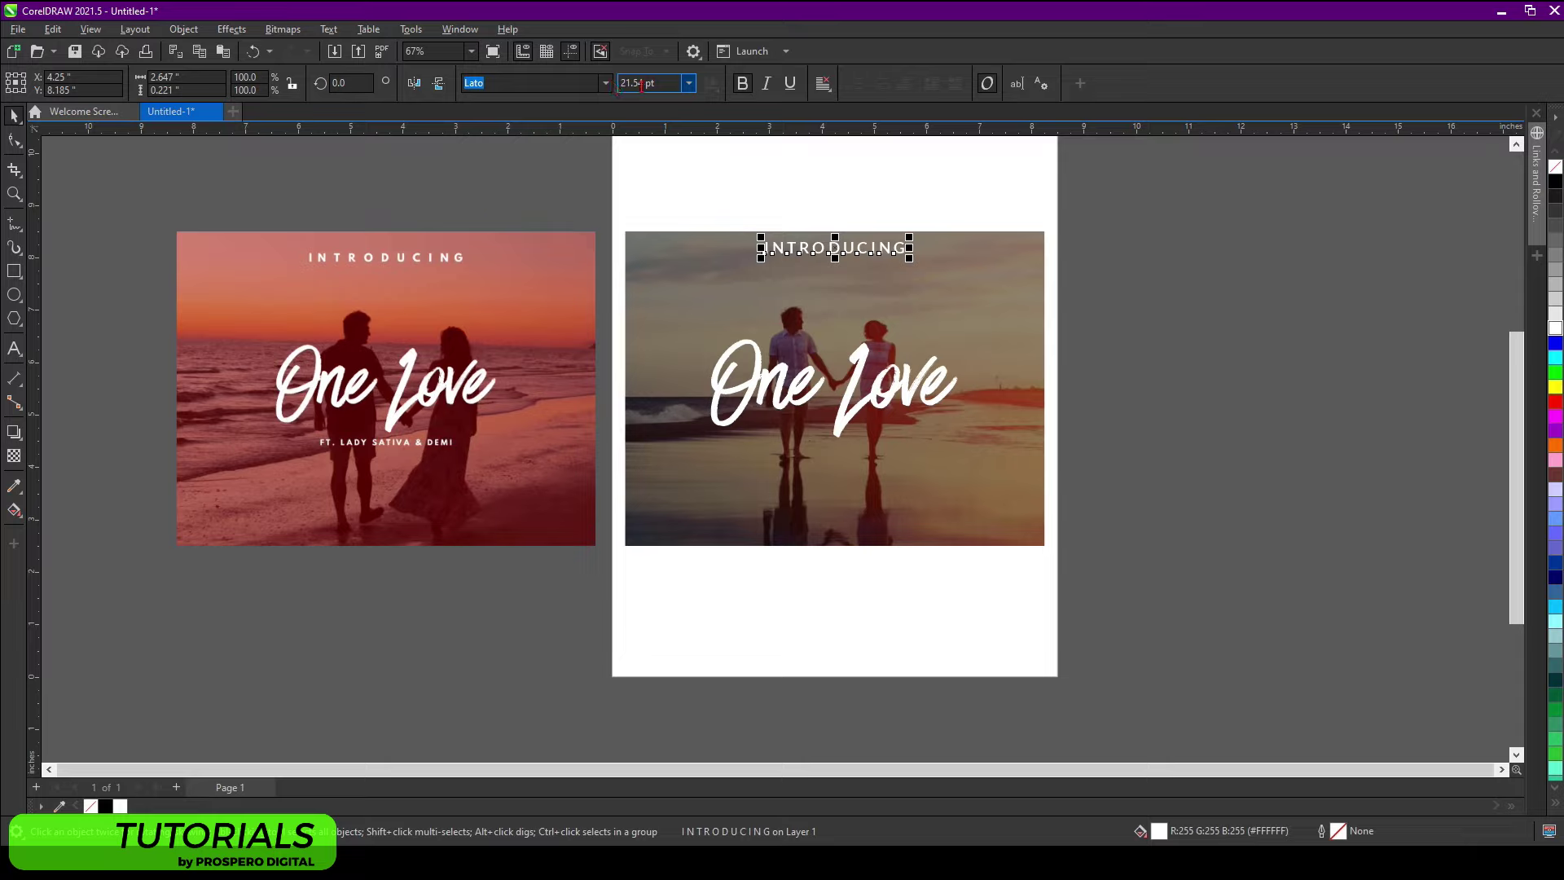
{"action": "key", "text": "Return"}
{"action": "key", "text": "Down"}
{"action": "key", "text": "Down"}
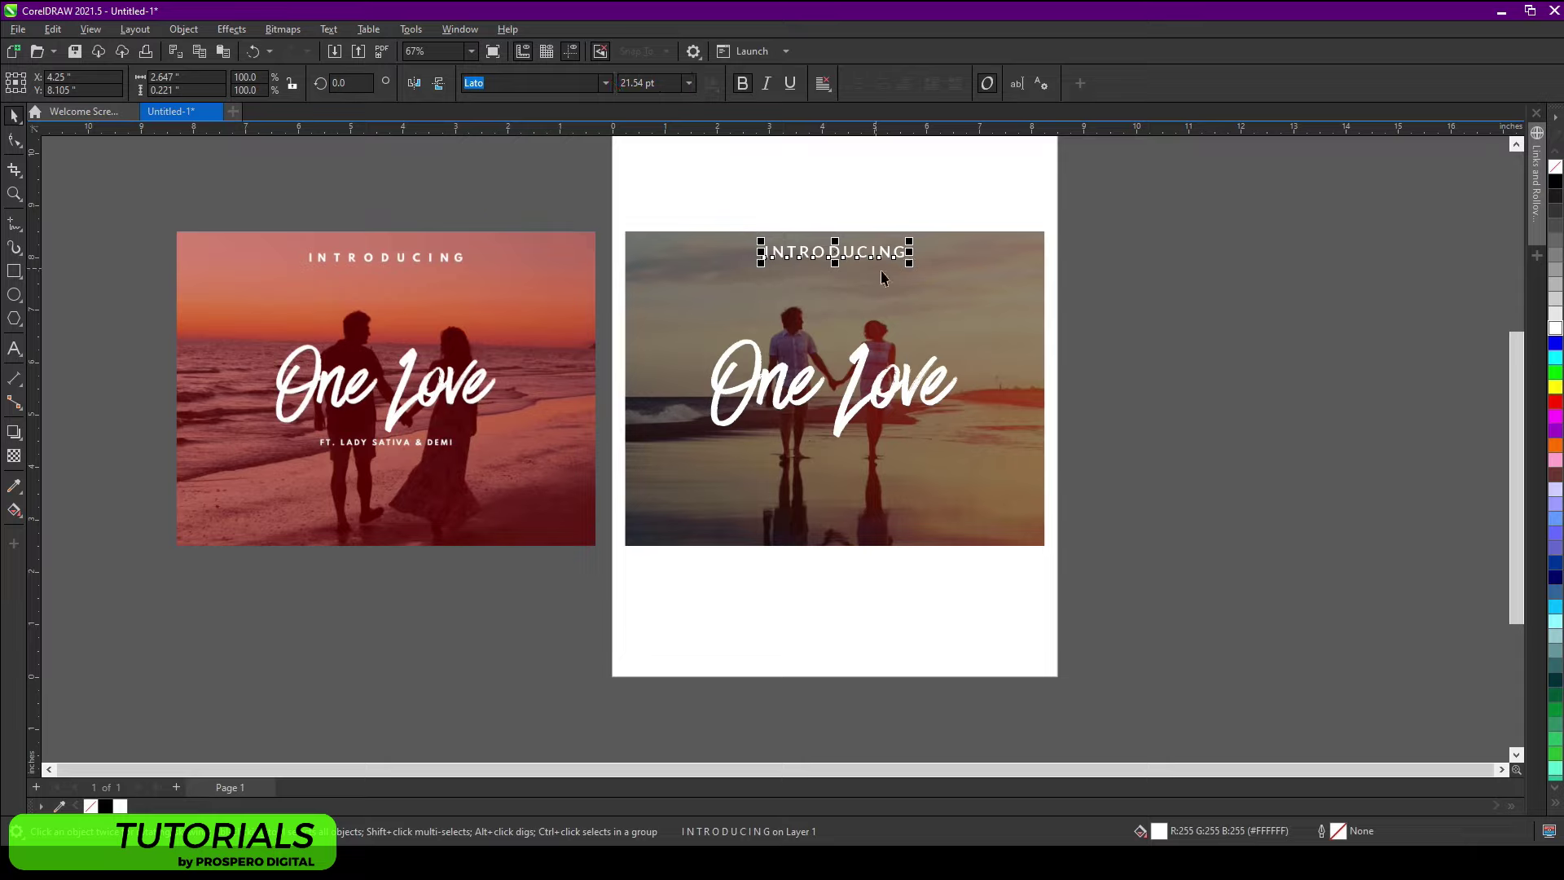
Step: Scale the "INTRODUCING" text down further to about 19.3 pt
{"action": "left_click", "coordinate": [910, 259]}
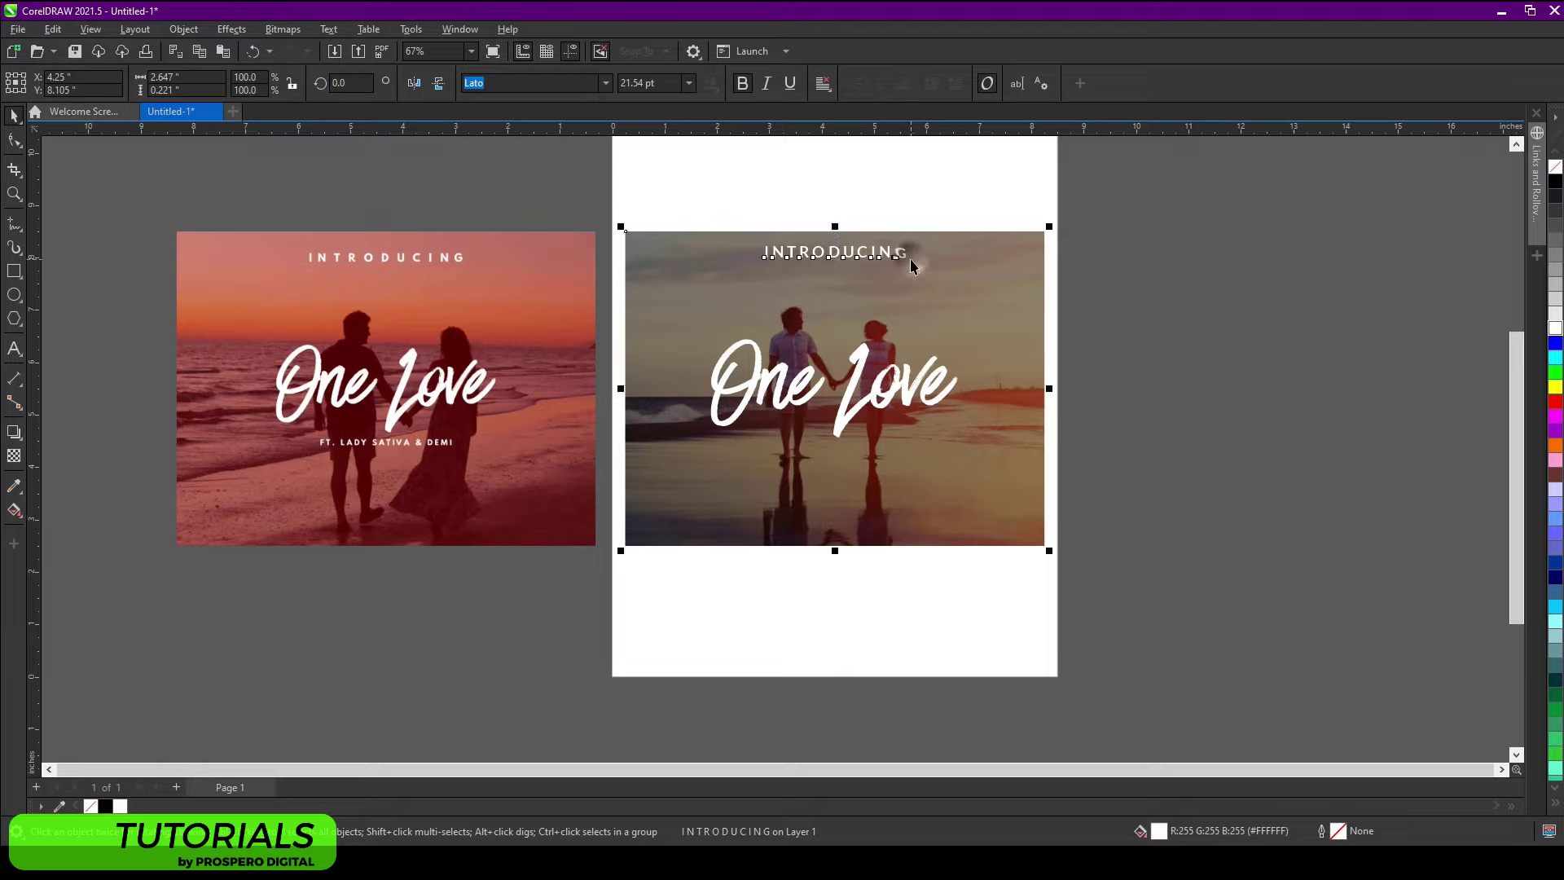
{"action": "left_click", "coordinate": [1267, 254]}
{"action": "left_click", "coordinate": [868, 243]}
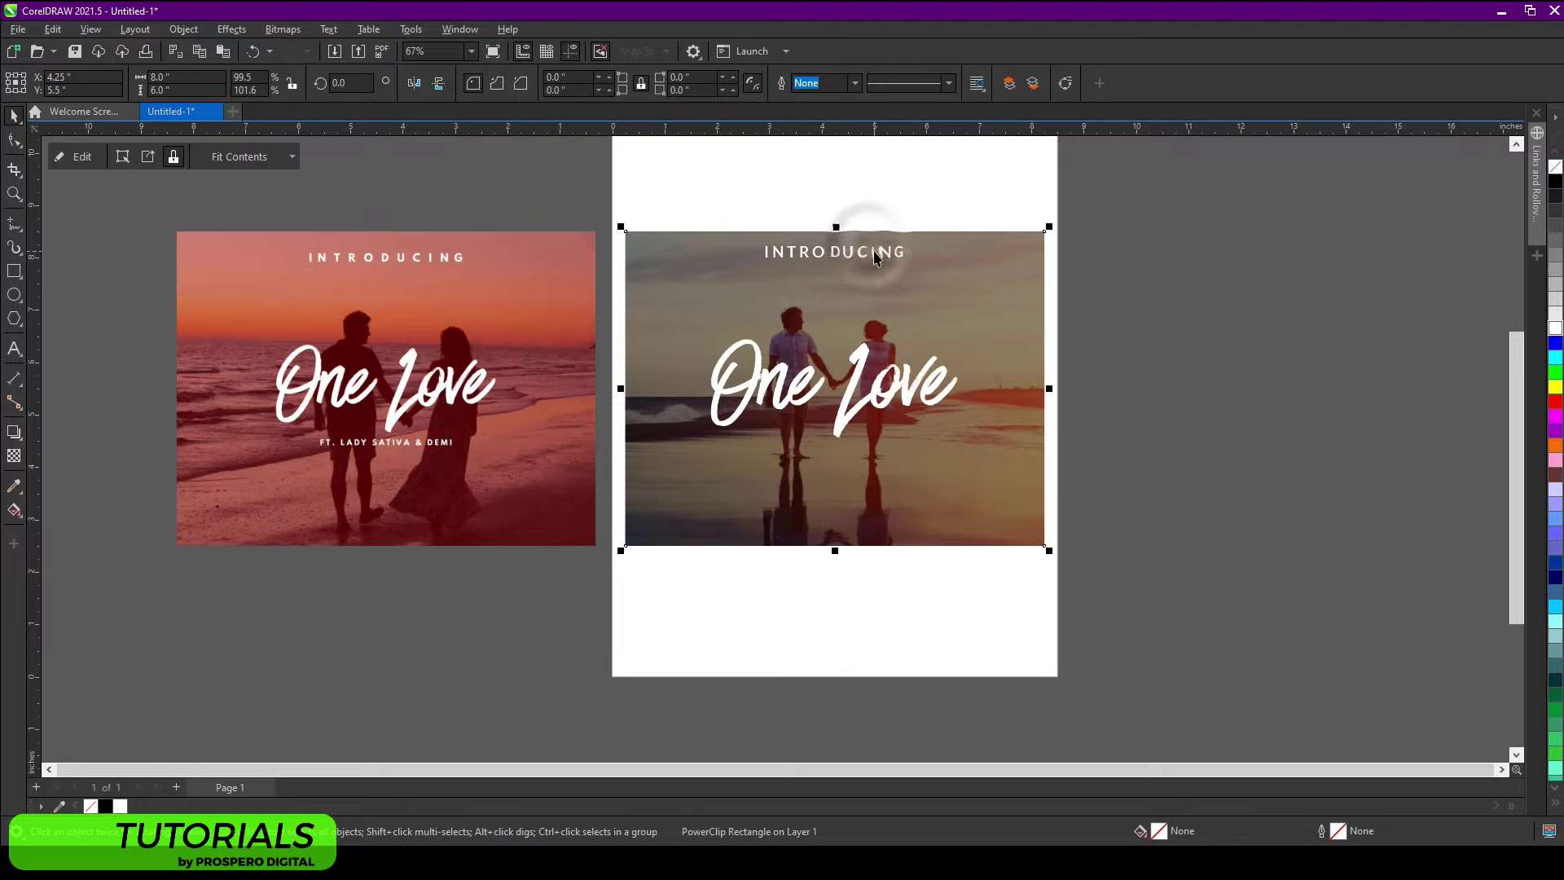
{"action": "left_click", "coordinate": [914, 265]}
{"action": "left_click", "coordinate": [1157, 283]}
{"action": "left_click", "coordinate": [882, 257]}
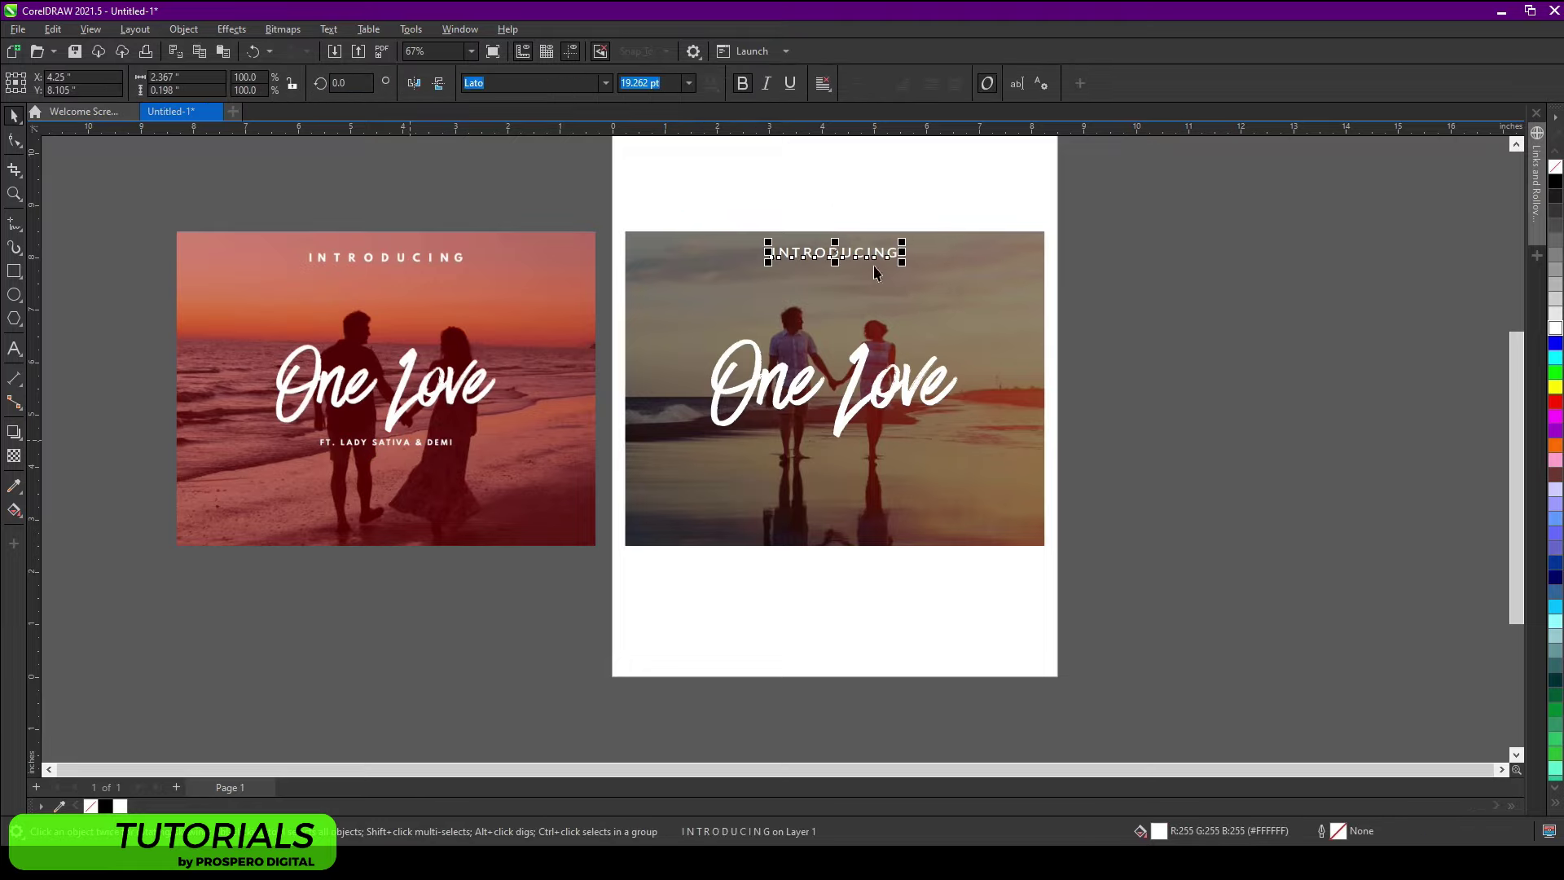
Step: Duplicate "INTRODUCING" just below the "One Love" title and replace the copy's wording with the reference design's featured-artists line
{"action": "left_click_drag", "start_coordinate": [877, 255], "coordinate": [874, 293]}
{"action": "key", "text": "ctrl+z"}
{"action": "left_click_drag", "start_coordinate": [859, 253], "coordinate": [857, 451]}
{"action": "right_click", "coordinate": [857, 450]}
{"action": "double_click", "coordinate": [857, 450]}
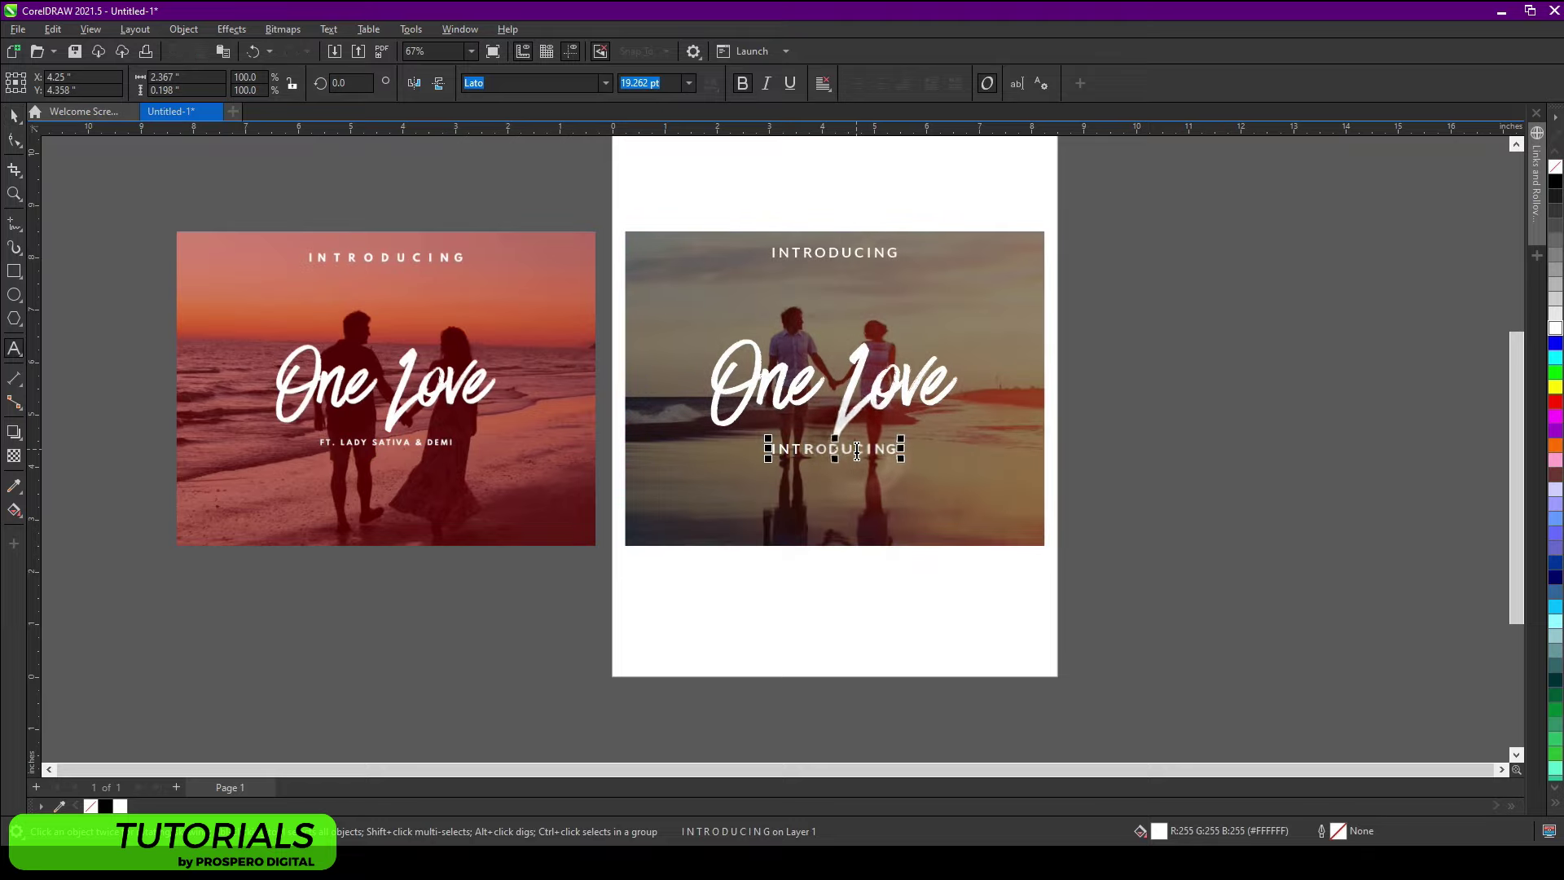
{"action": "key", "text": "ctrl+a"}
{"action": "type", "text": "FT"}
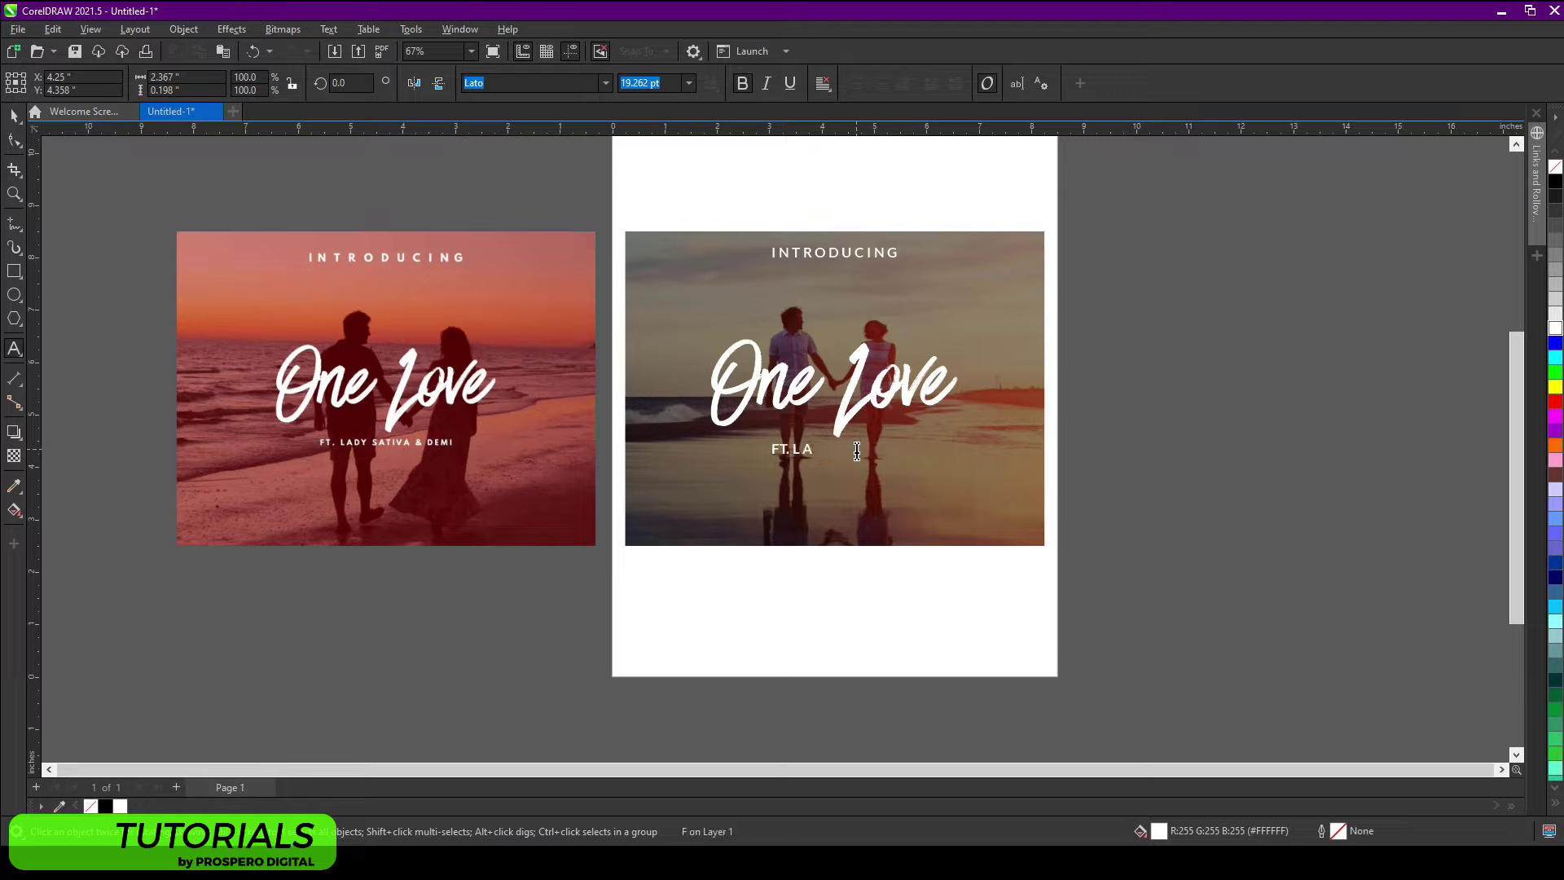
{"action": "type", "text": ". L ADY SATIVA & DEMI"}
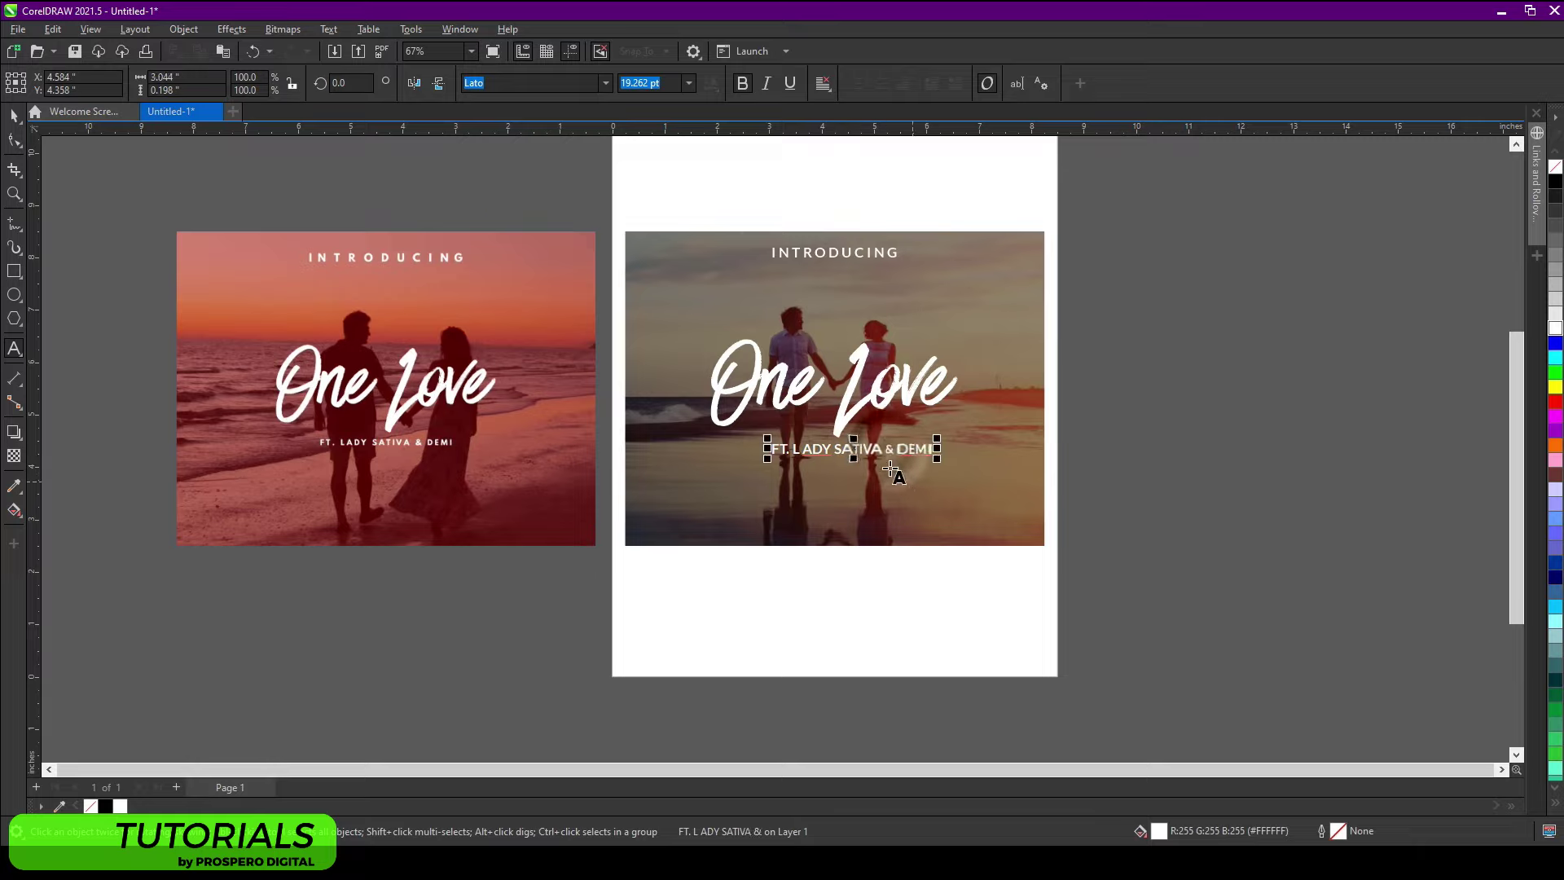
{"action": "key", "text": "ctrl+space"}
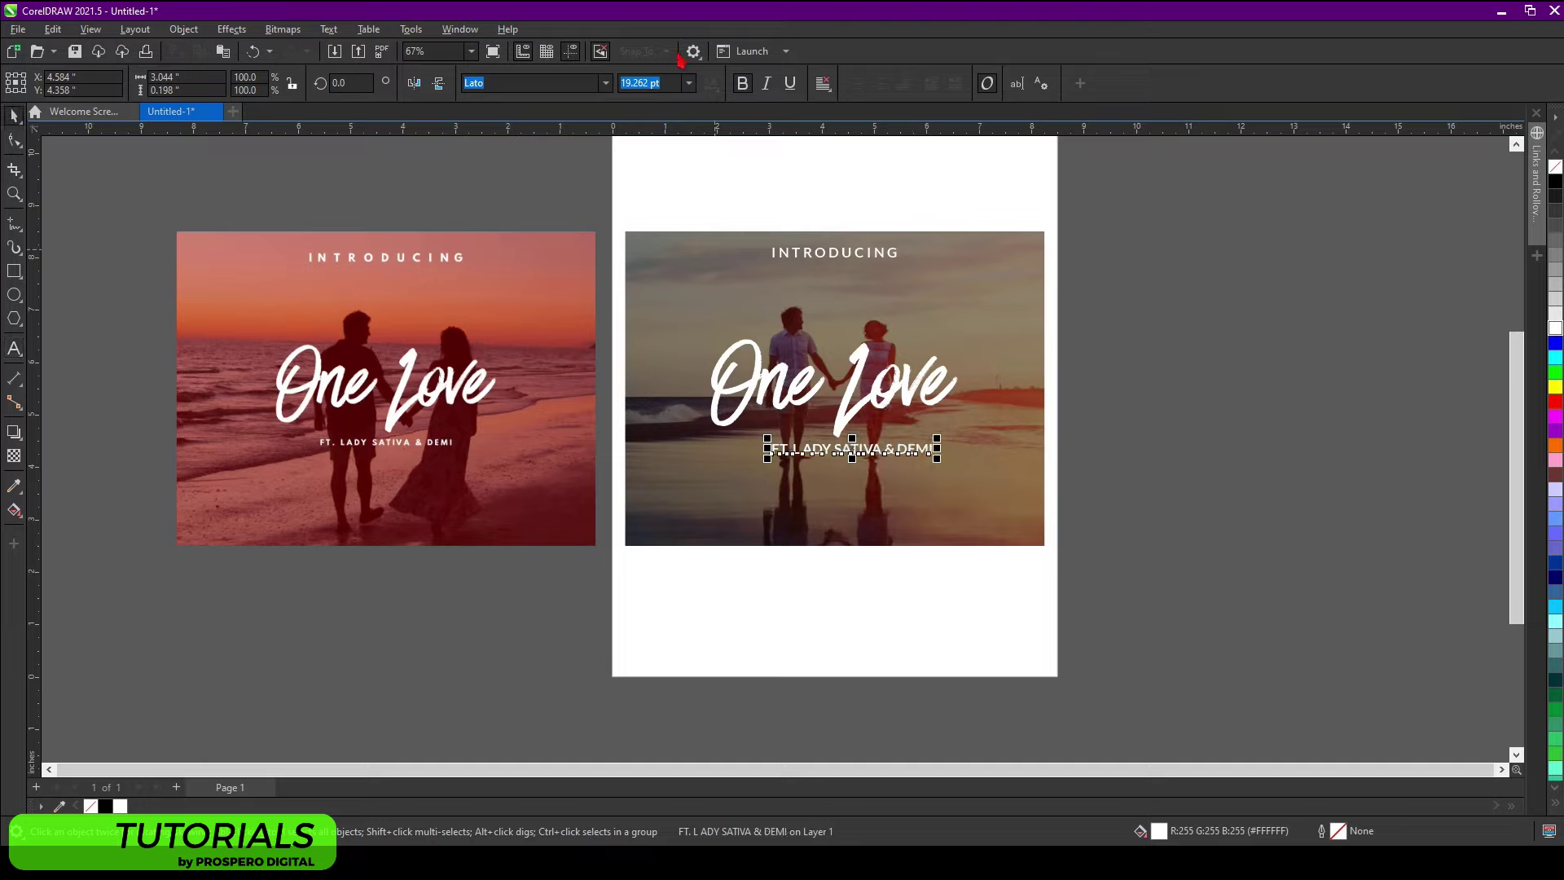
Step: Set the featured-artists line to 18 pt and centre it horizontally on the photo frame
{"action": "left_click", "coordinate": [689, 83]}
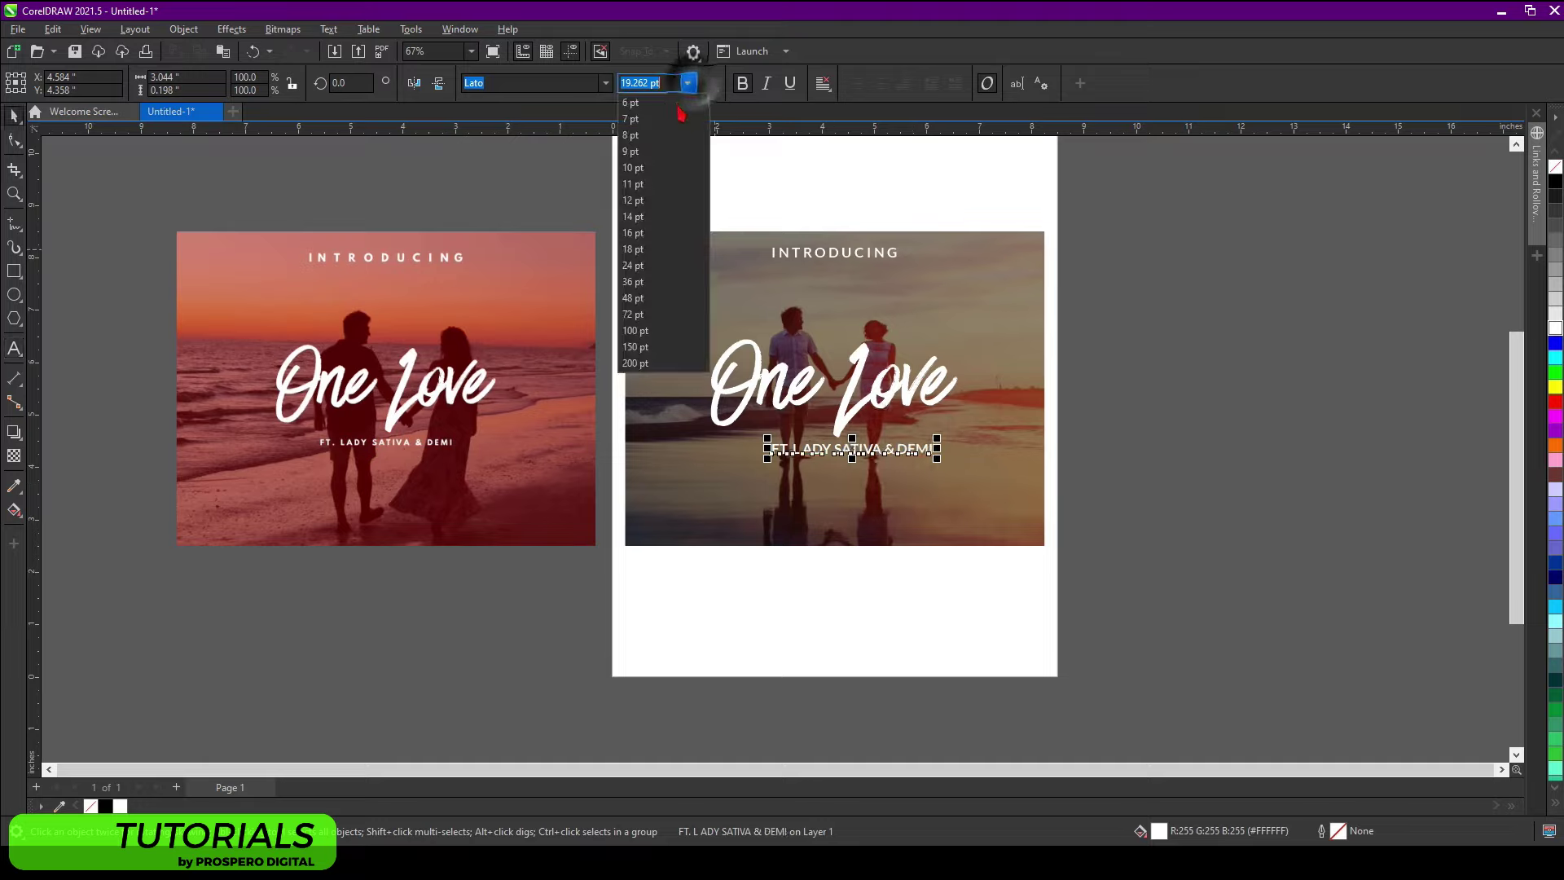
{"action": "left_click", "coordinate": [633, 248]}
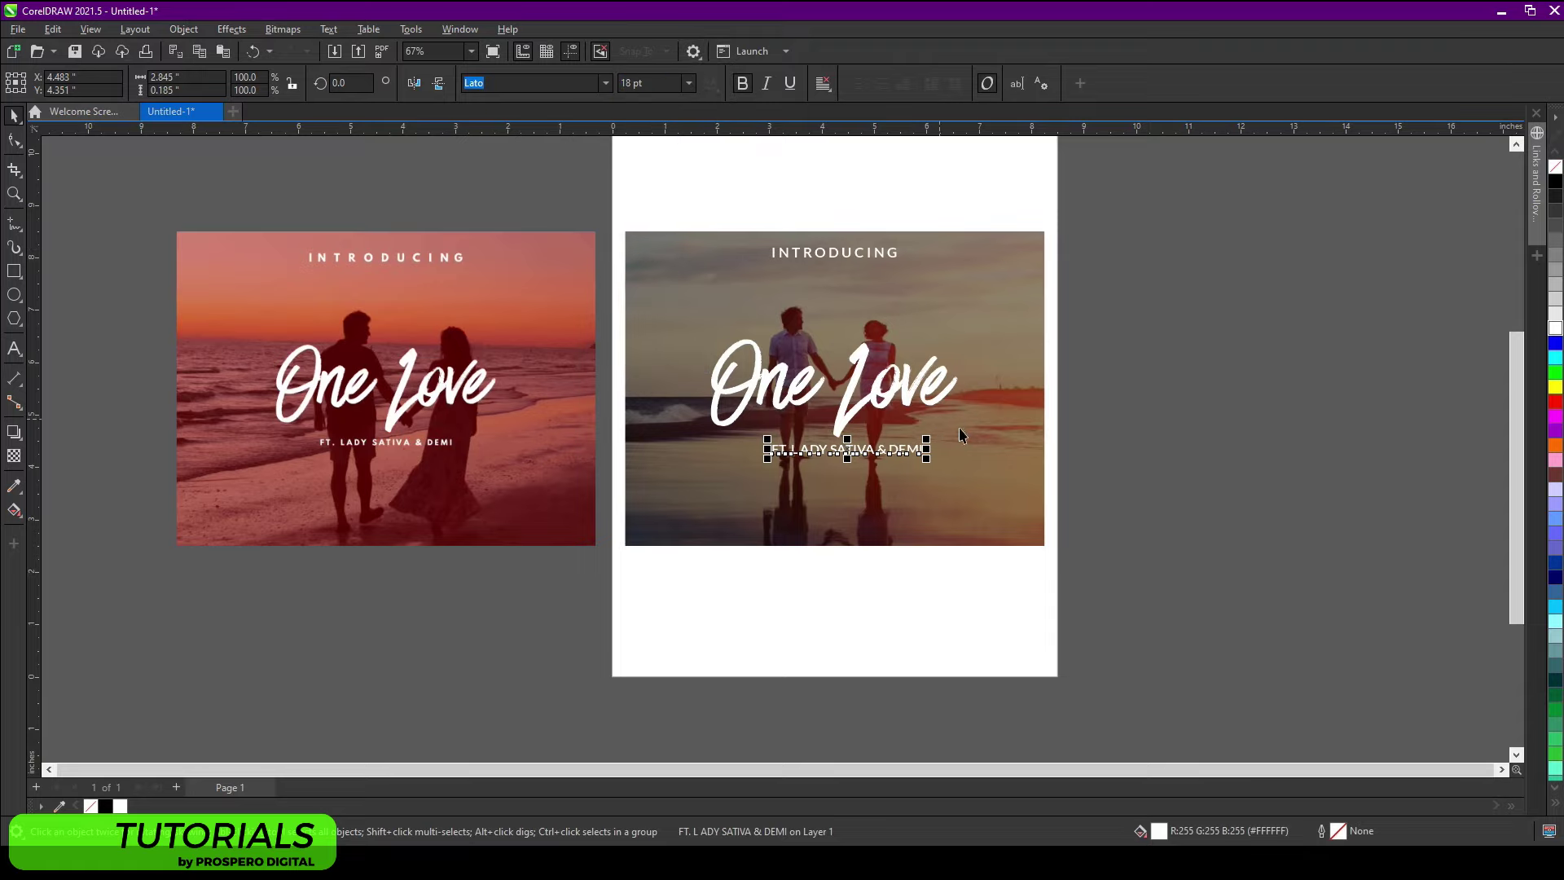
{"action": "left_click", "coordinate": [995, 441], "text": "shift"}
{"action": "key", "text": "c"}
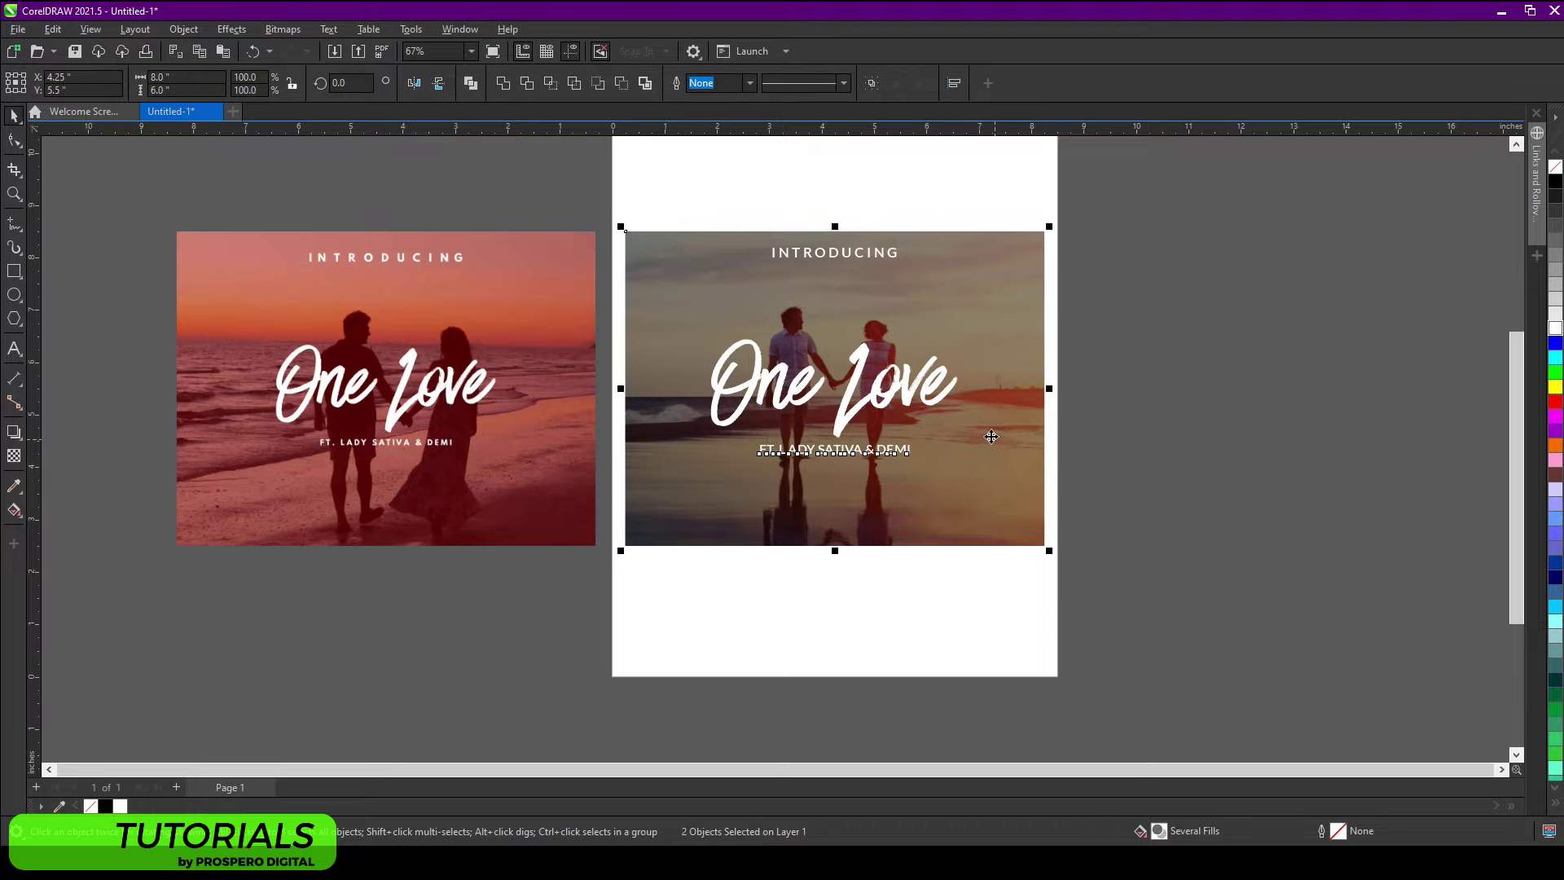
{"action": "left_click", "coordinate": [1195, 340]}
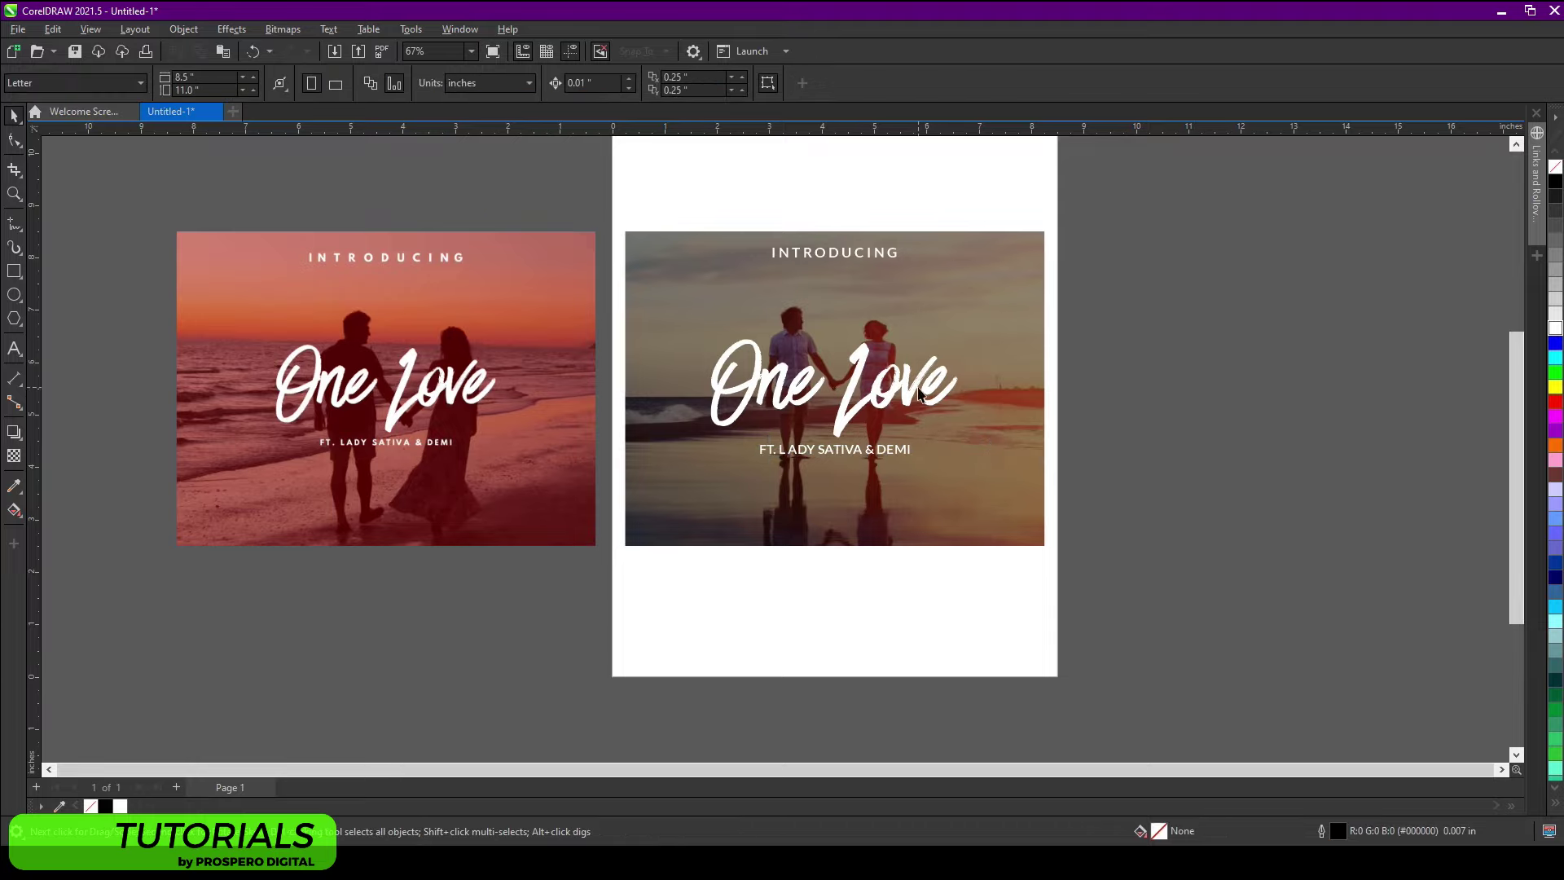
Step: Compare the lettering of the recreated cover with the reference design
{"action": "left_click", "coordinate": [969, 307]}
{"action": "left_click", "coordinate": [505, 286]}
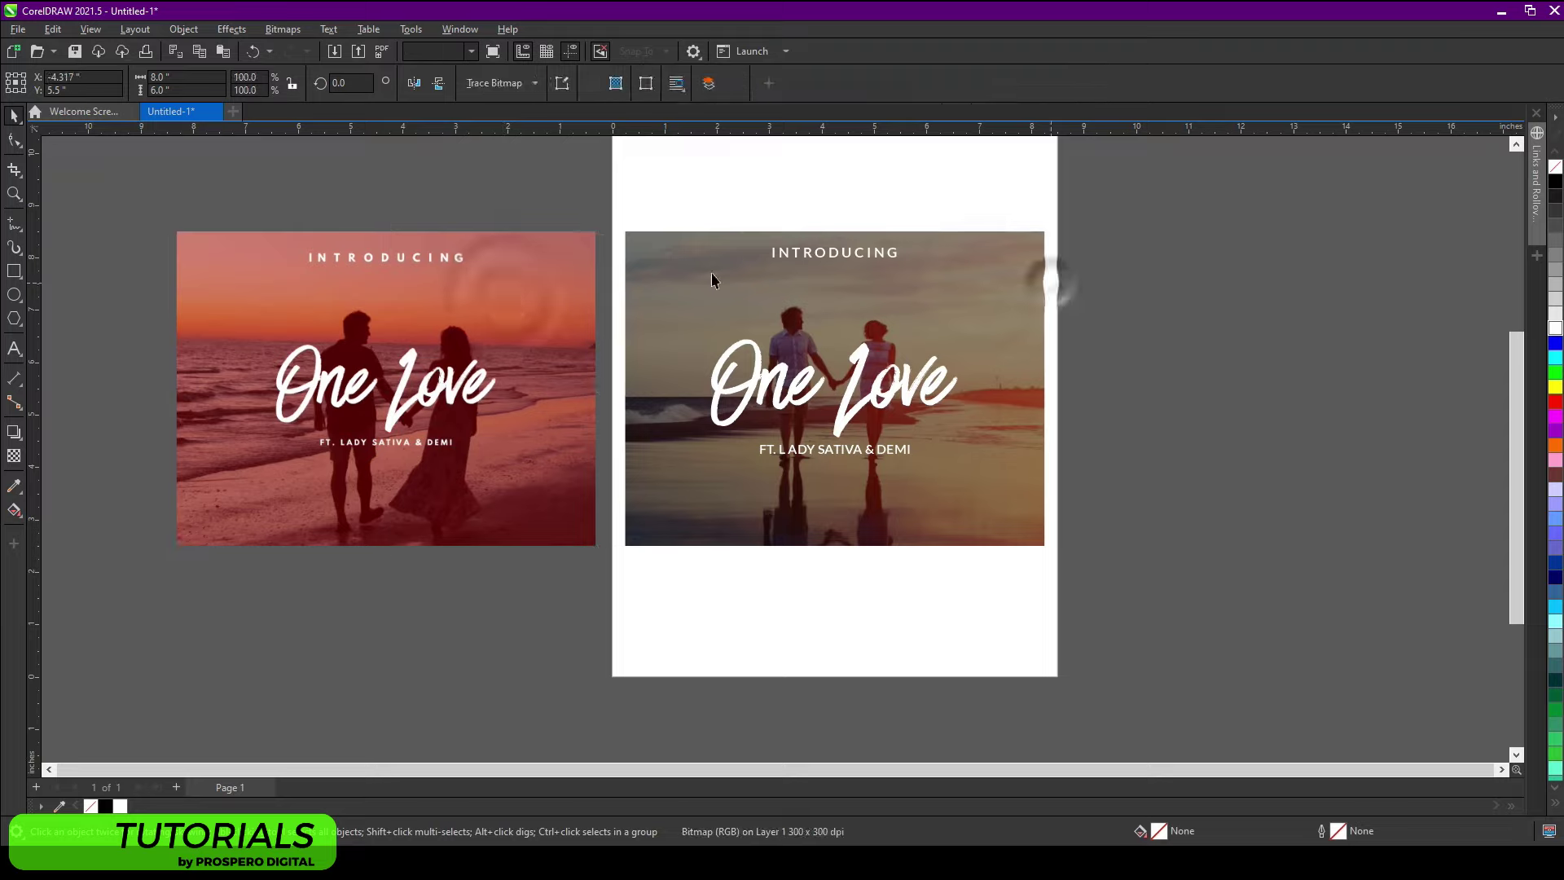
{"action": "left_click", "coordinate": [575, 272]}
{"action": "left_click", "coordinate": [835, 269]}
{"action": "left_click", "coordinate": [537, 257]}
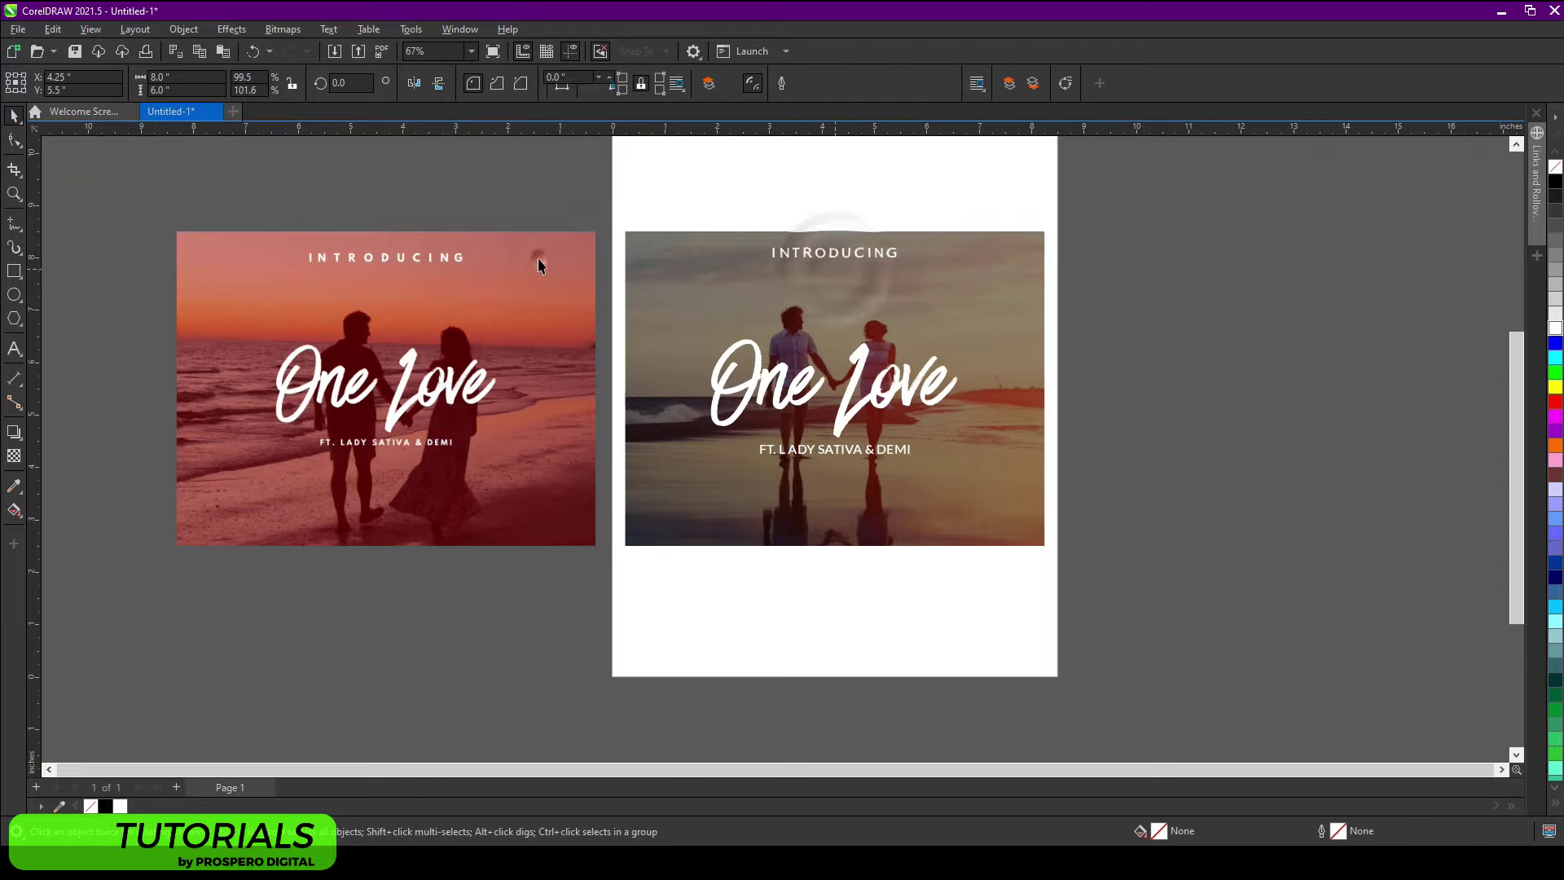
{"action": "left_click", "coordinate": [782, 266]}
{"action": "left_click", "coordinate": [544, 261]}
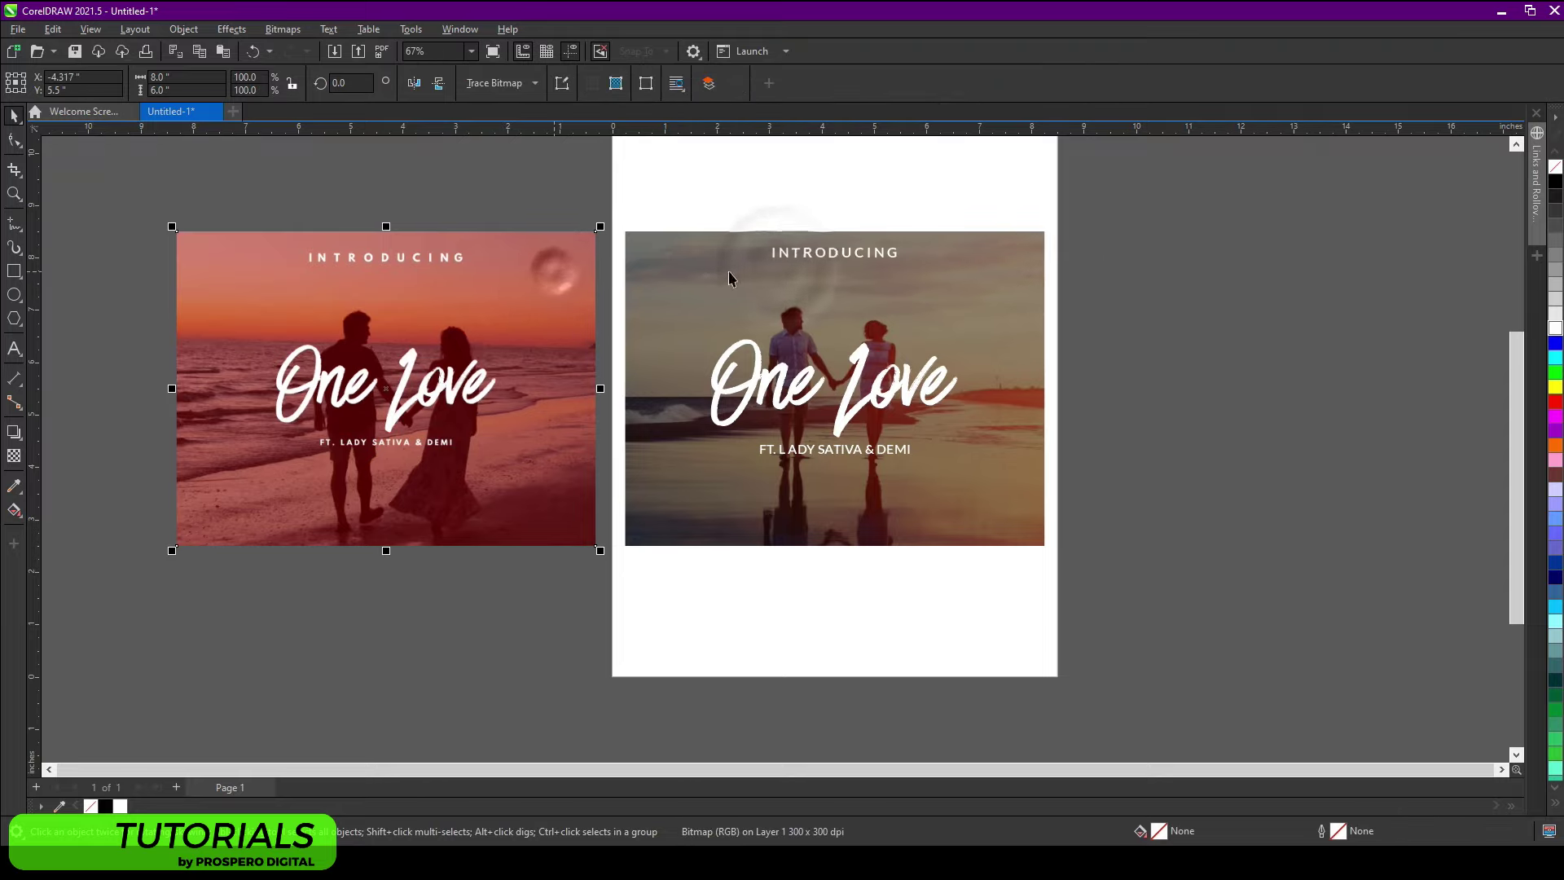
Step: Widen the letter spacing of the "INTRODUCING" heading on the recreated cover by adding an extra space between its letters
{"action": "left_click", "coordinate": [803, 259]}
{"action": "left_click", "coordinate": [782, 249]}
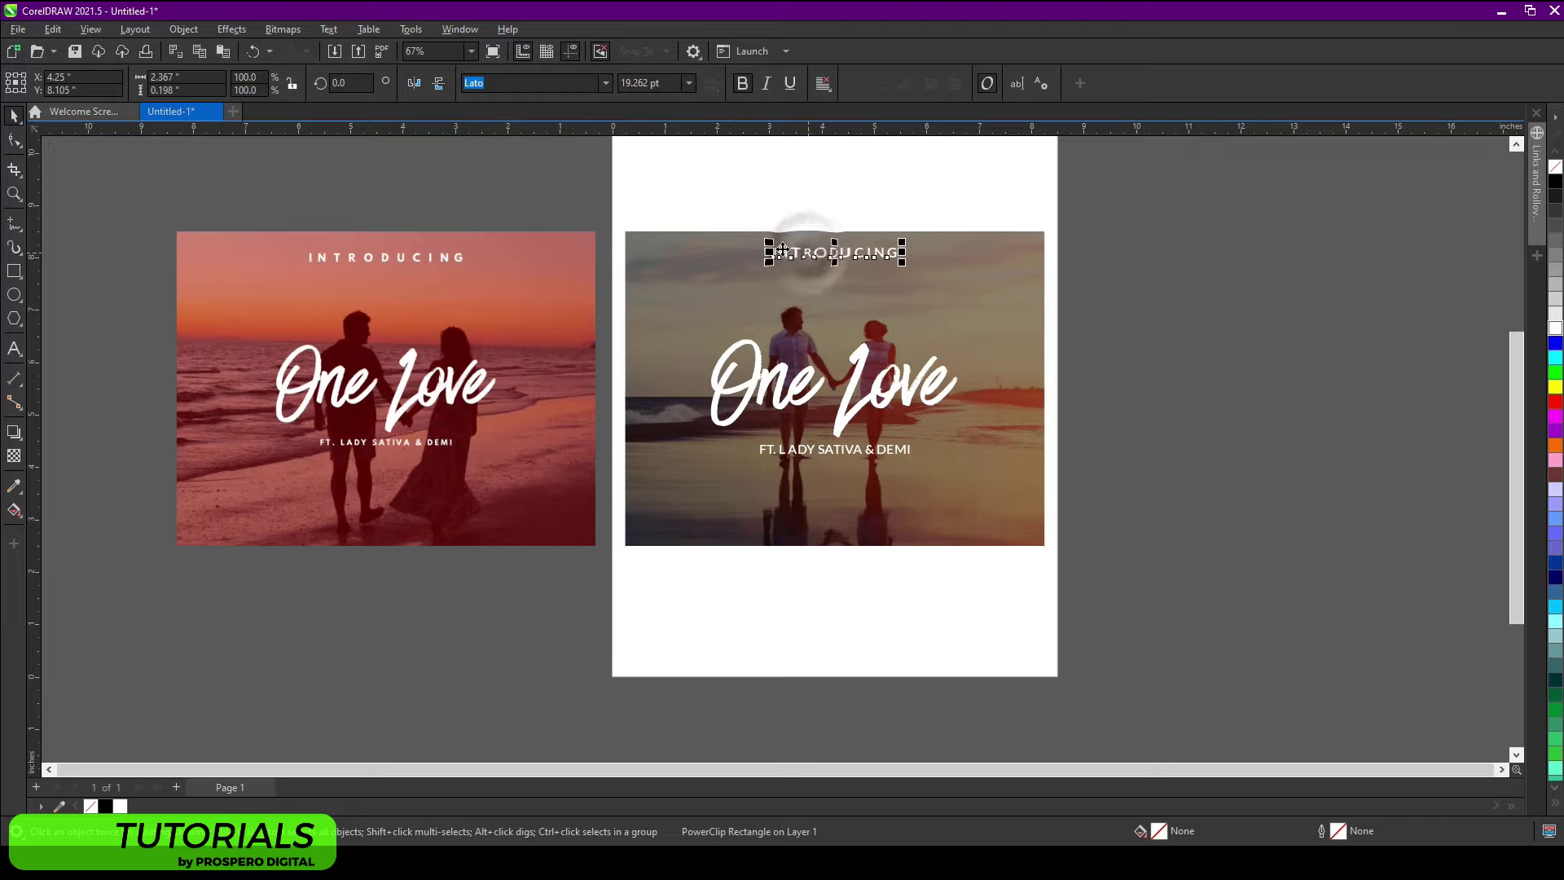
{"action": "double_click", "coordinate": [794, 252]}
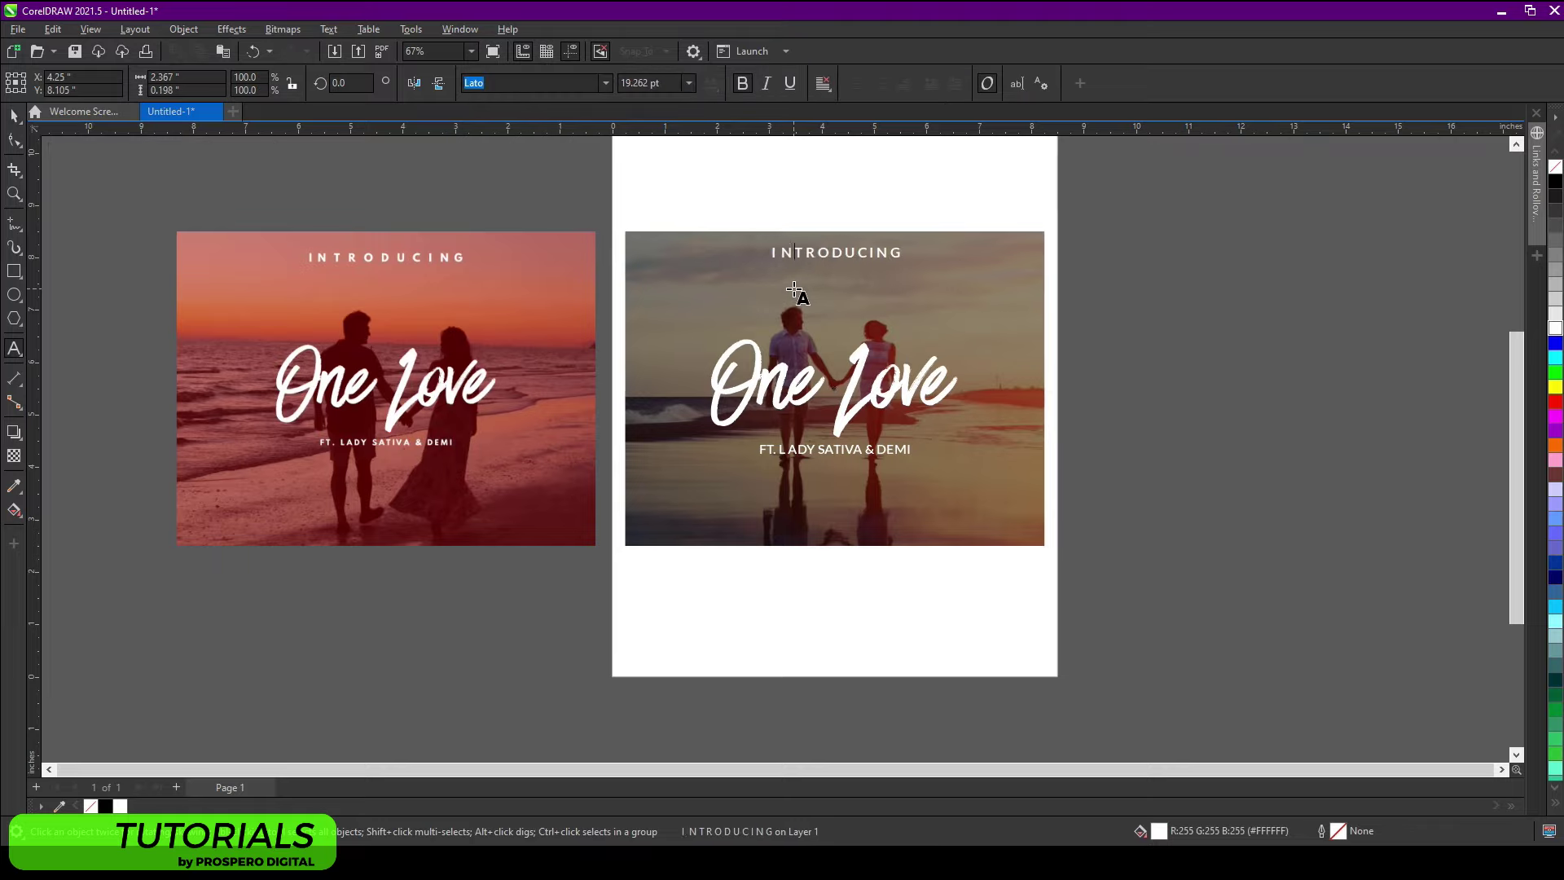
{"action": "key", "text": "Right"}
{"action": "key", "text": "Right"}
{"action": "key", "text": "Right"}
{"action": "key", "text": "Right"}
{"action": "key", "text": "Right"}
{"action": "key", "text": "Right"}
{"action": "key", "text": "Right"}
{"action": "key", "text": "Right"}
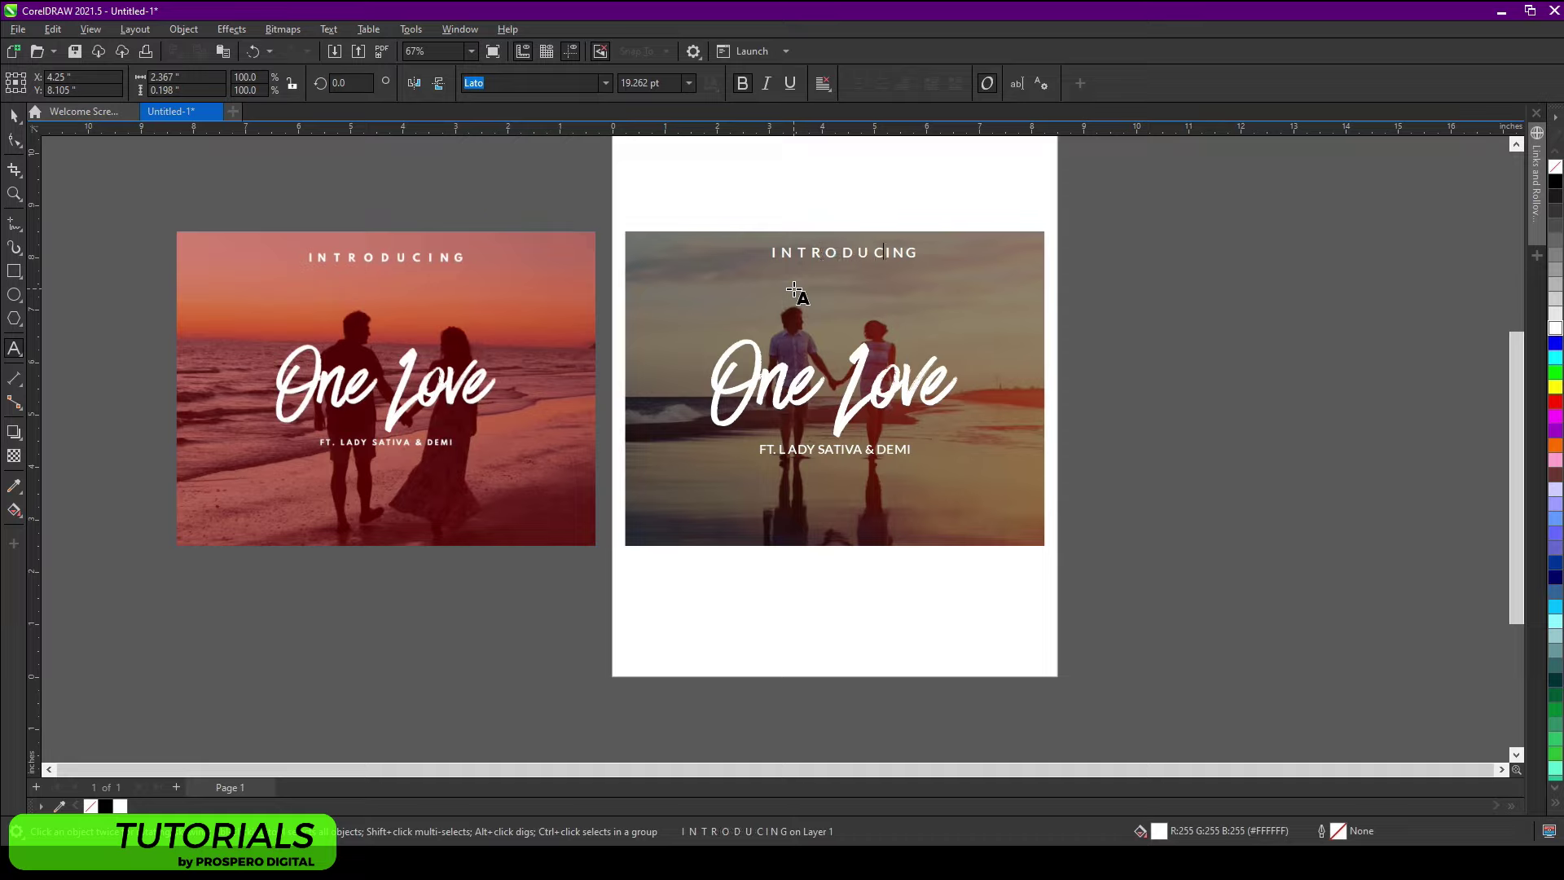
{"action": "key", "text": "Right"}
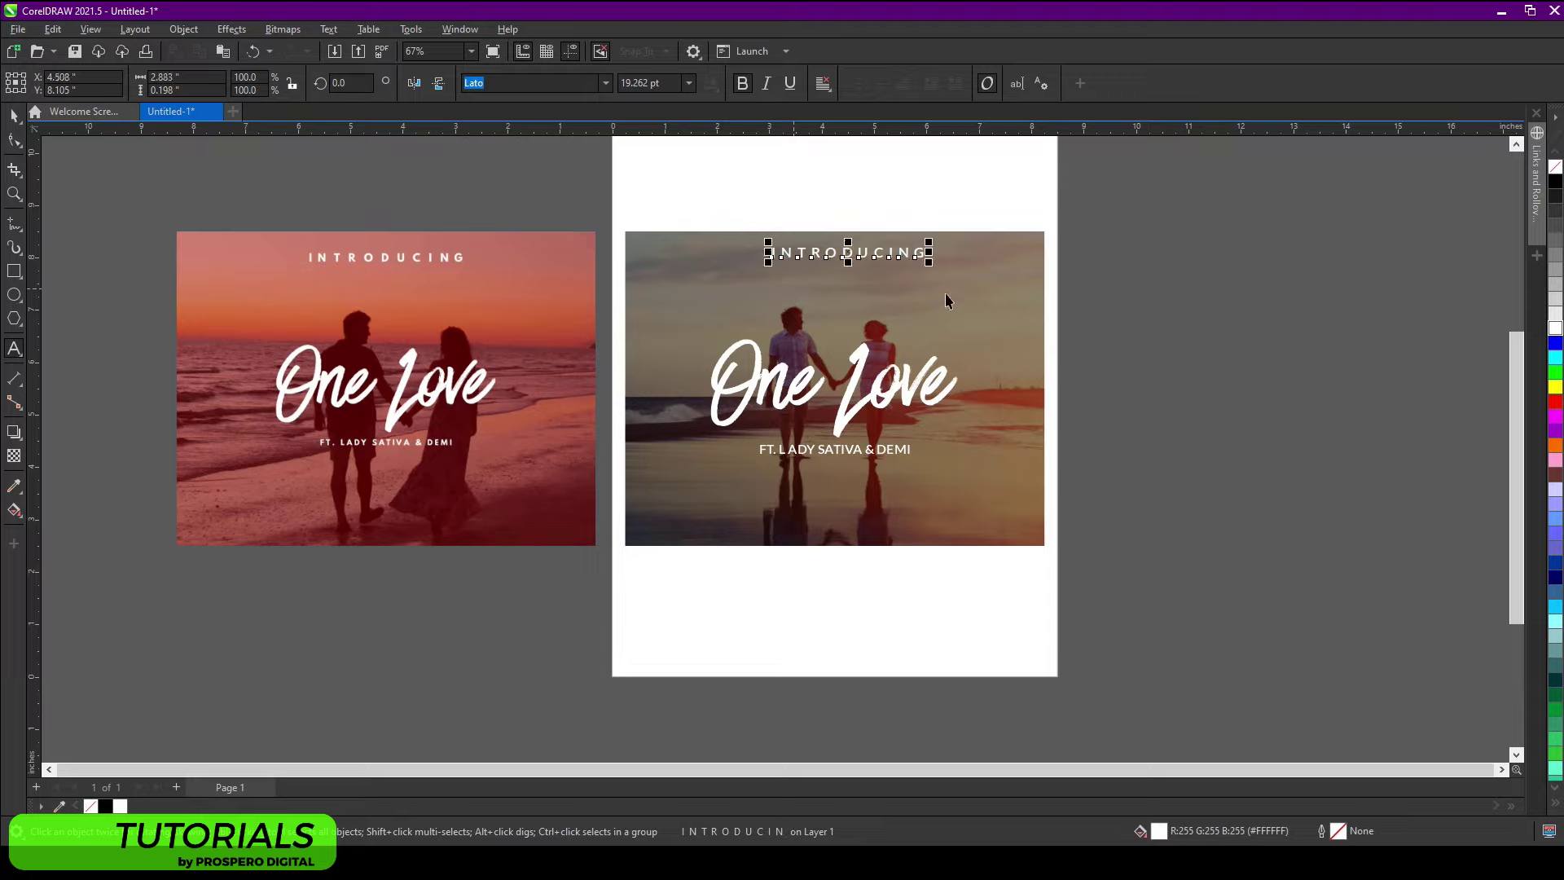
Step: Centre the widened "INTRODUCING" heading horizontally on the photo frame
{"action": "key", "text": "ctrl+space"}
{"action": "left_click", "coordinate": [970, 264], "text": "shift"}
{"action": "key", "text": "c"}
{"action": "left_click", "coordinate": [1204, 262]}
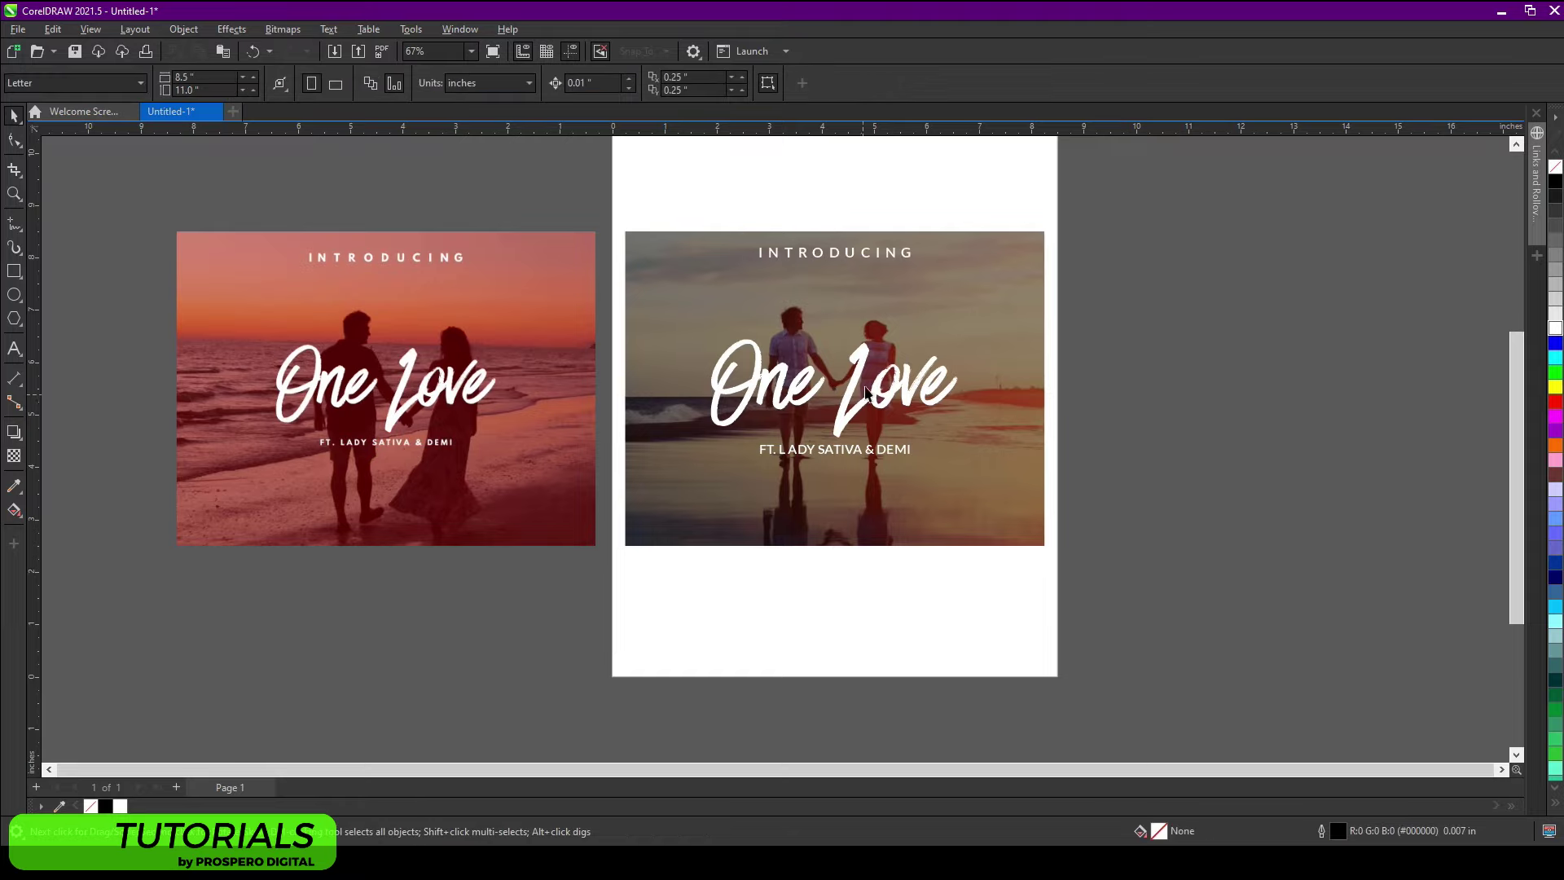
{"action": "left_click", "coordinate": [1013, 302]}
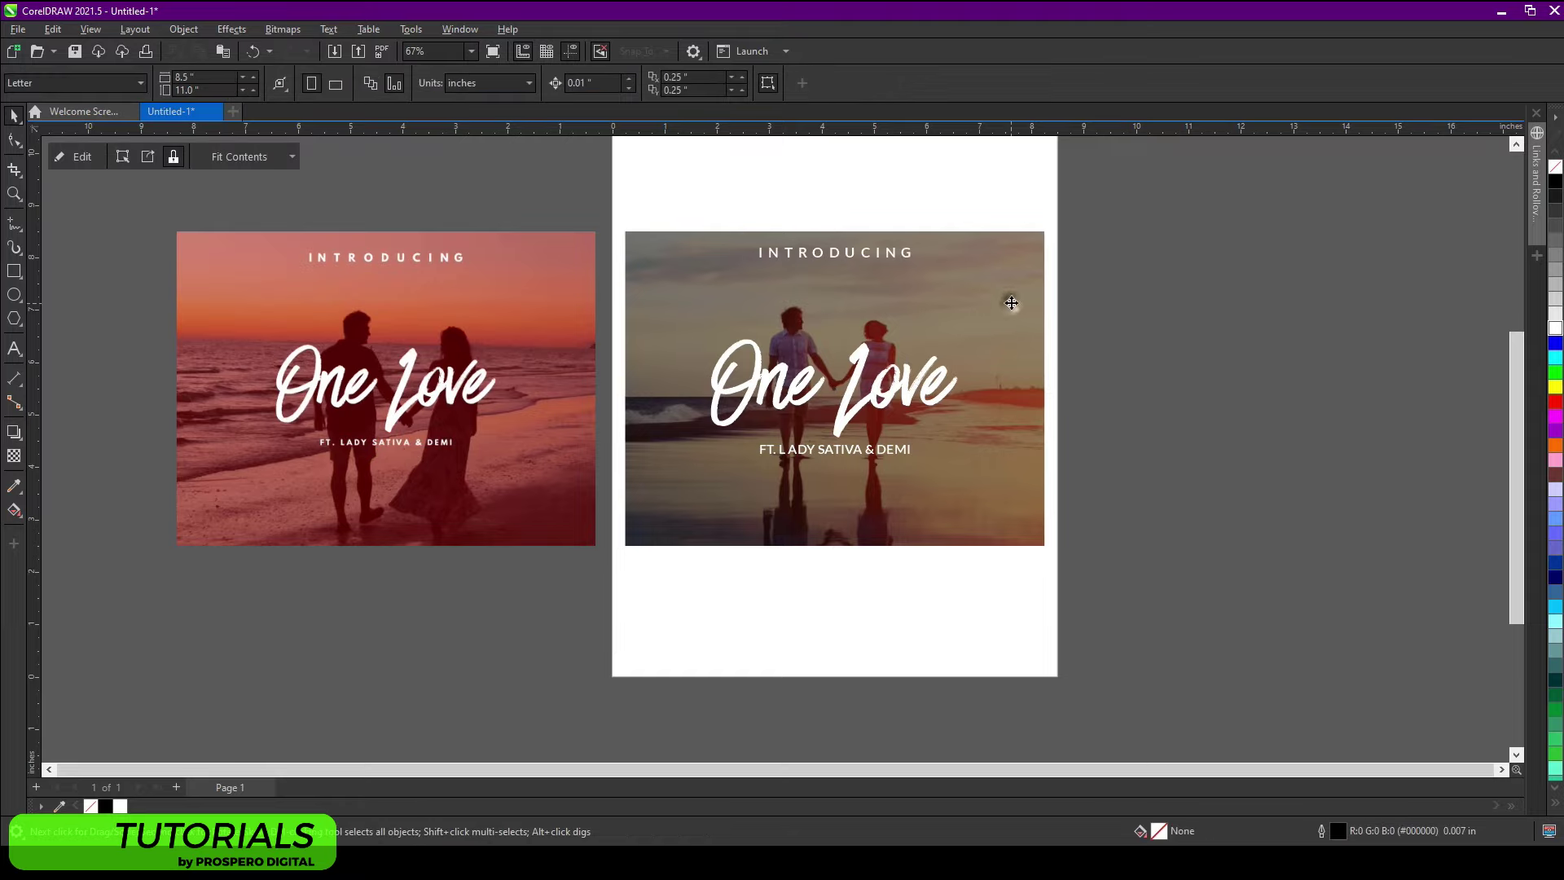
{"action": "left_click", "coordinate": [1152, 250]}
{"action": "left_click", "coordinate": [1222, 280]}
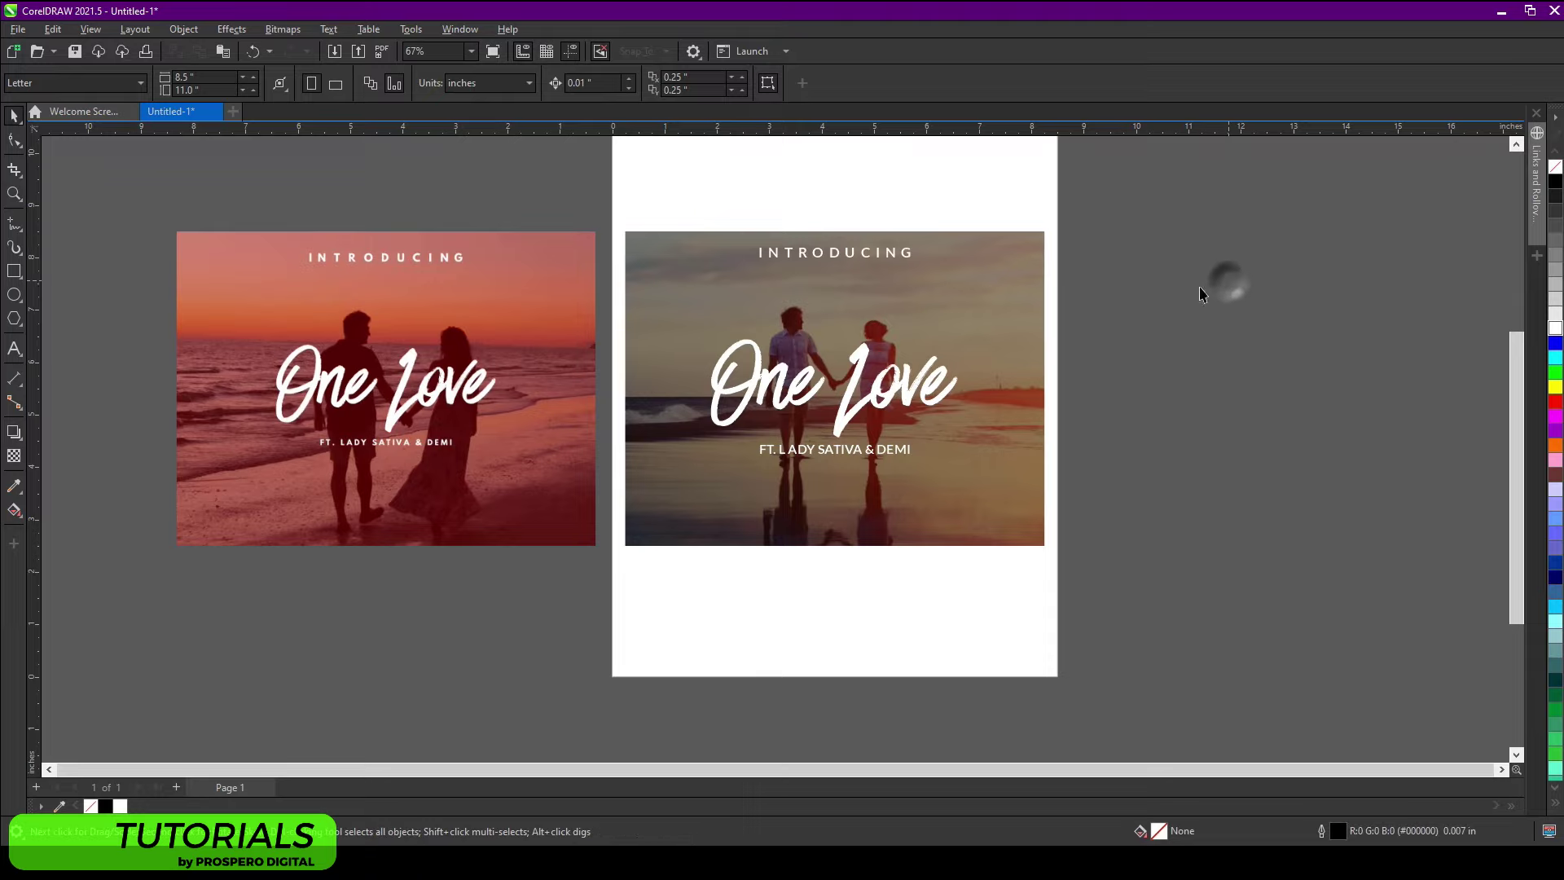
Step: Try a red fill on the transparent overlay rectangle inside the photo's PowerClip frame
{"action": "double_click", "coordinate": [958, 308]}
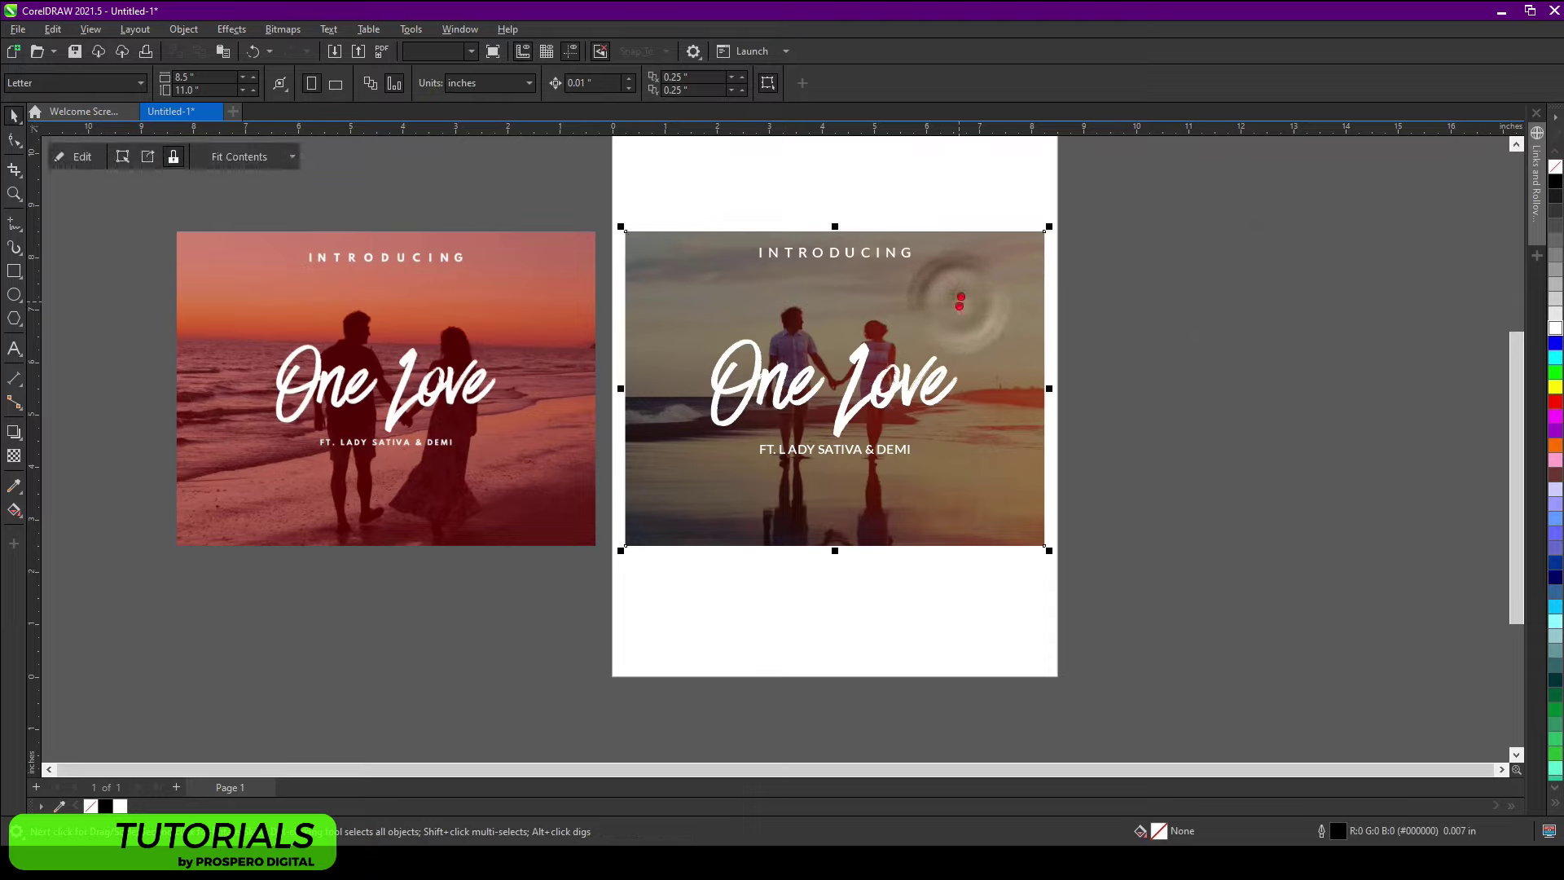
{"action": "left_click", "coordinate": [947, 316]}
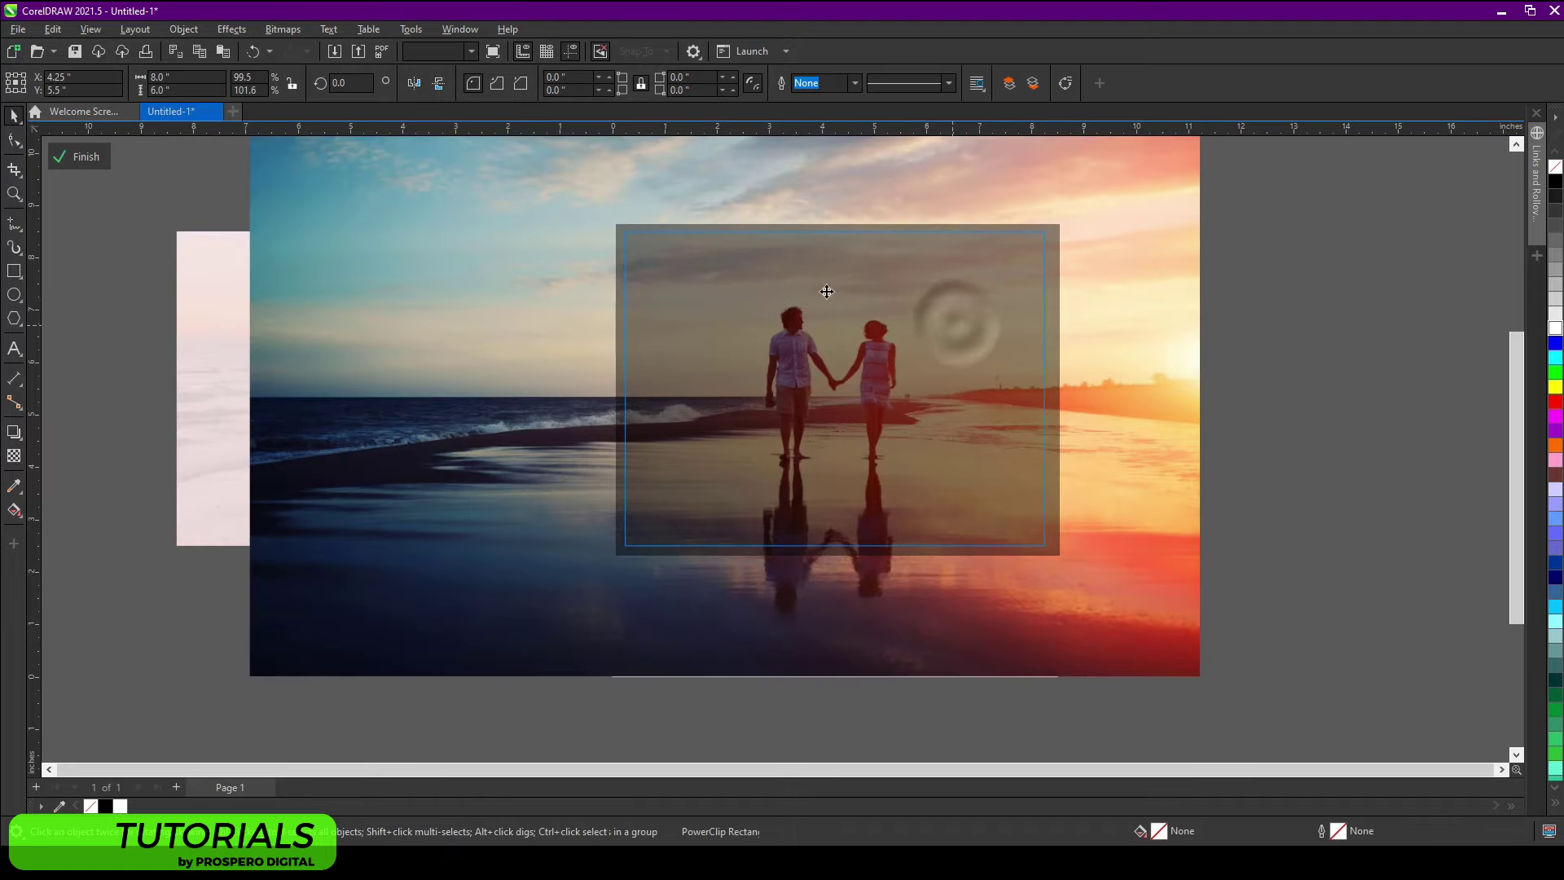
{"action": "left_click", "coordinate": [1555, 403]}
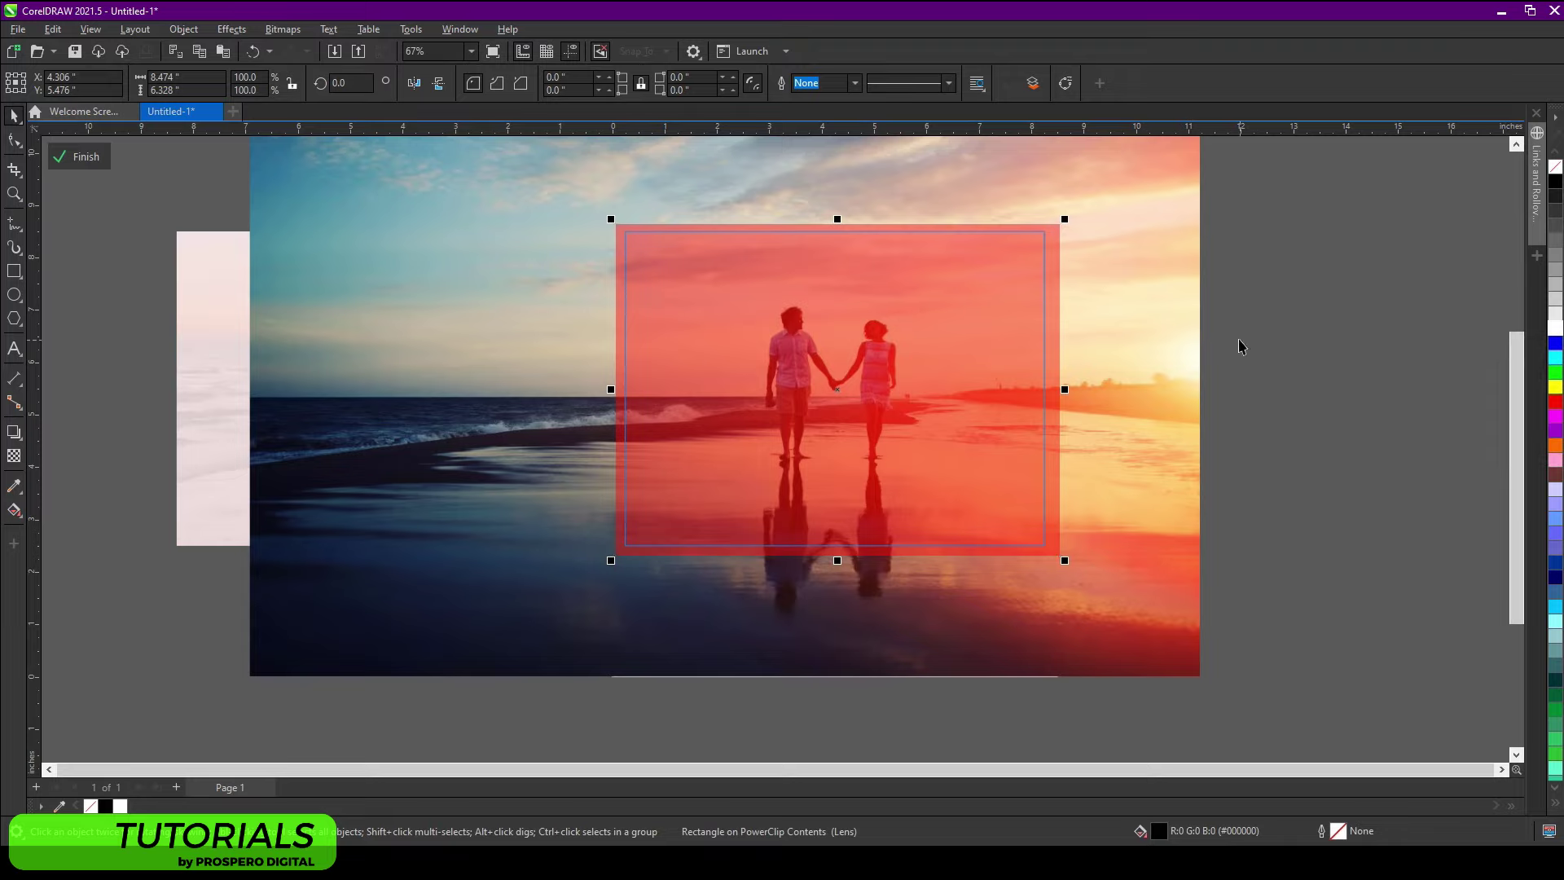
{"action": "left_click", "coordinate": [92, 168]}
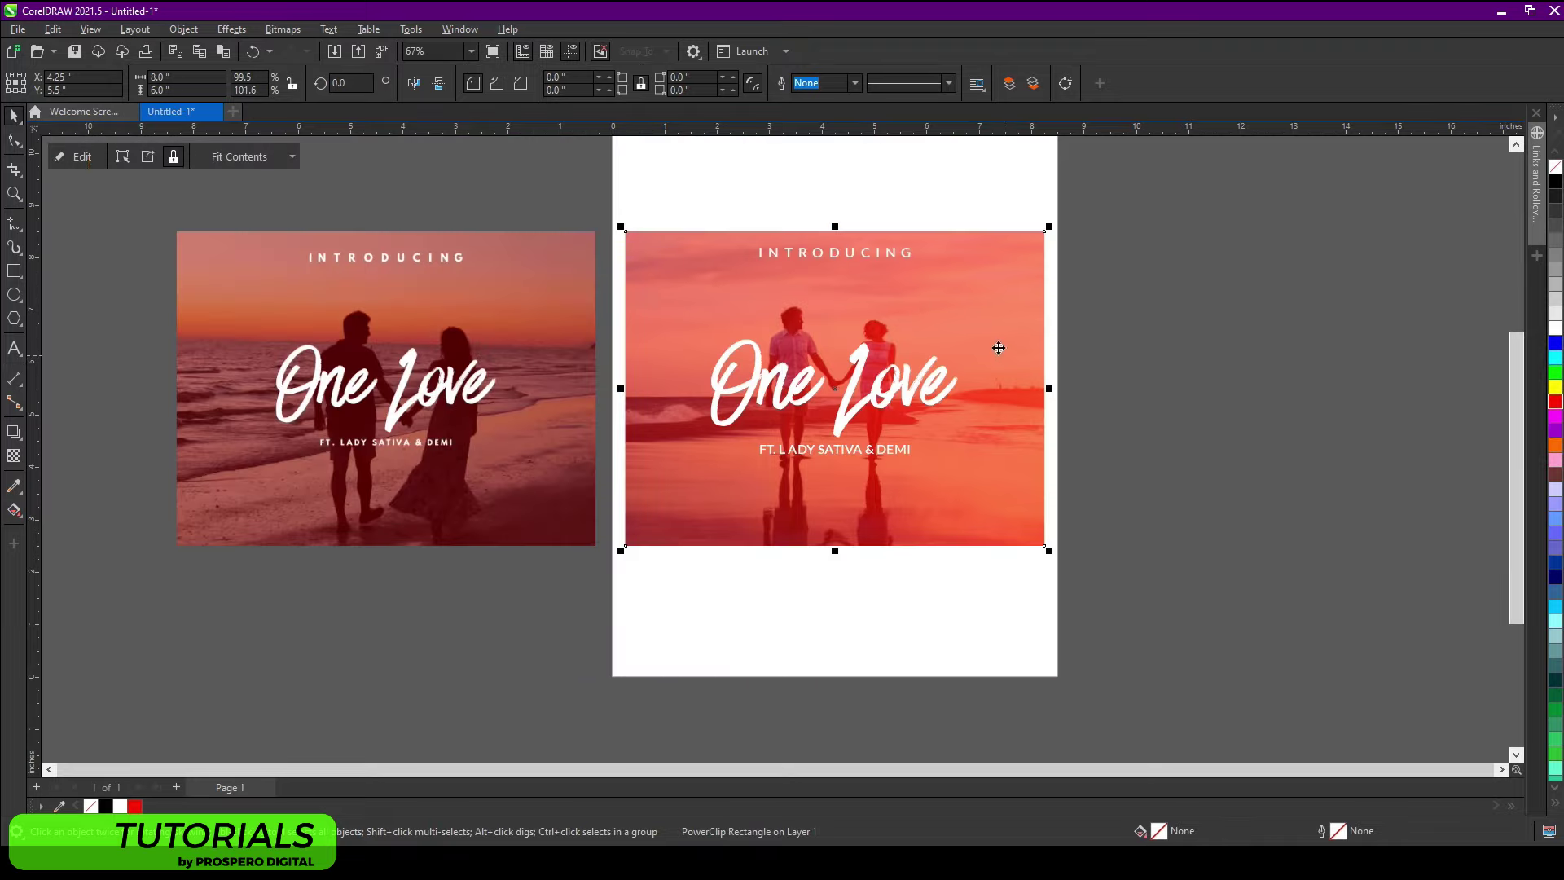
Step: Fill the transparent overlay rectangle inside the photo's PowerClip with dark navy blue and finish editing the frame's contents
{"action": "double_click", "coordinate": [958, 310]}
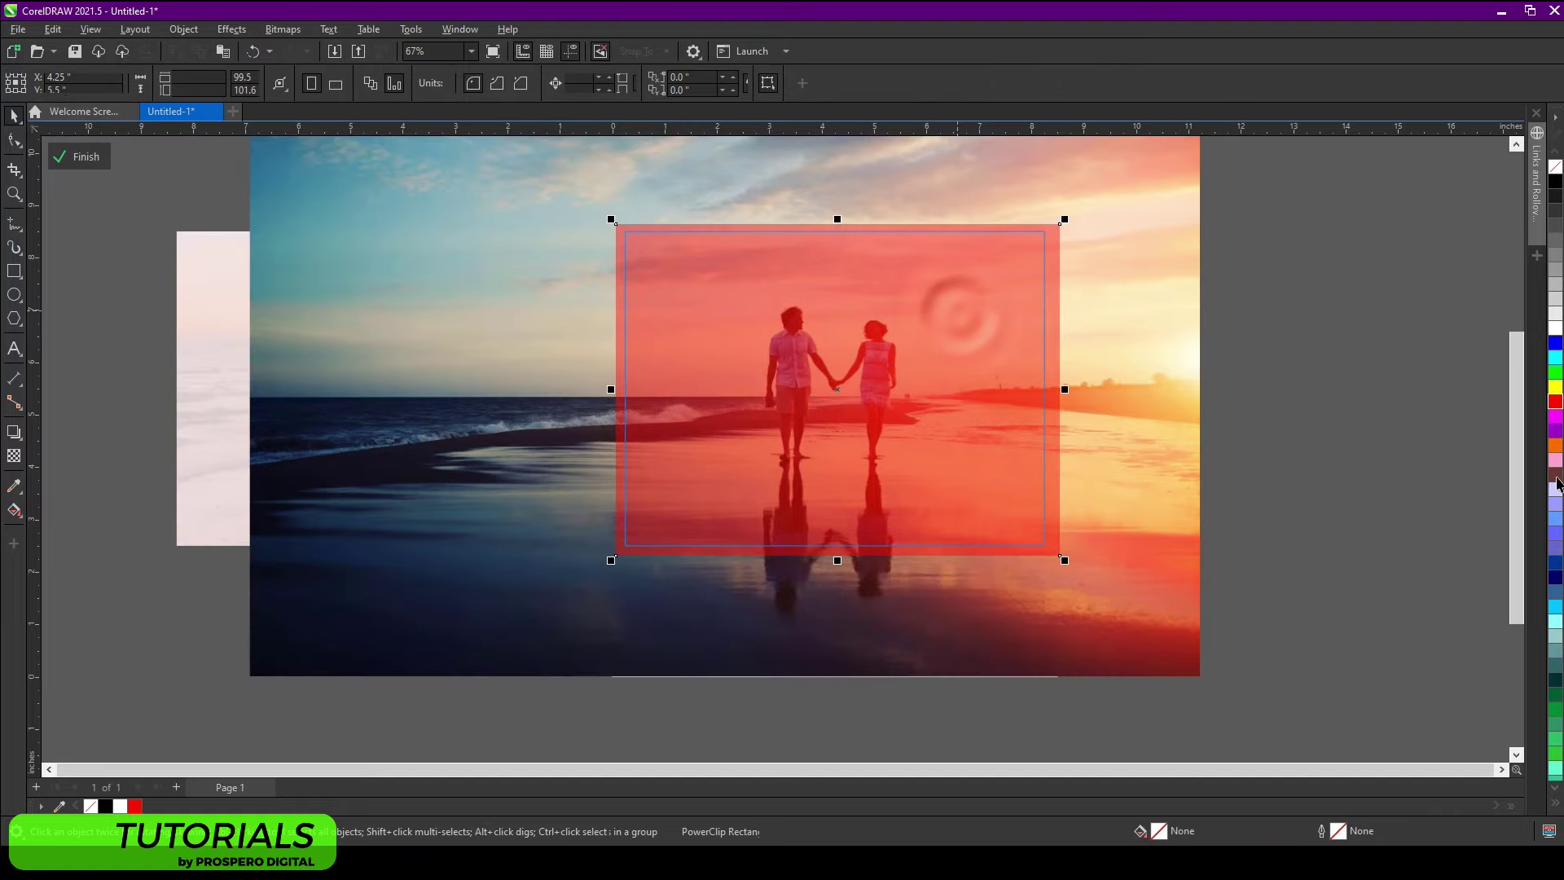
{"action": "left_click", "coordinate": [1555, 576]}
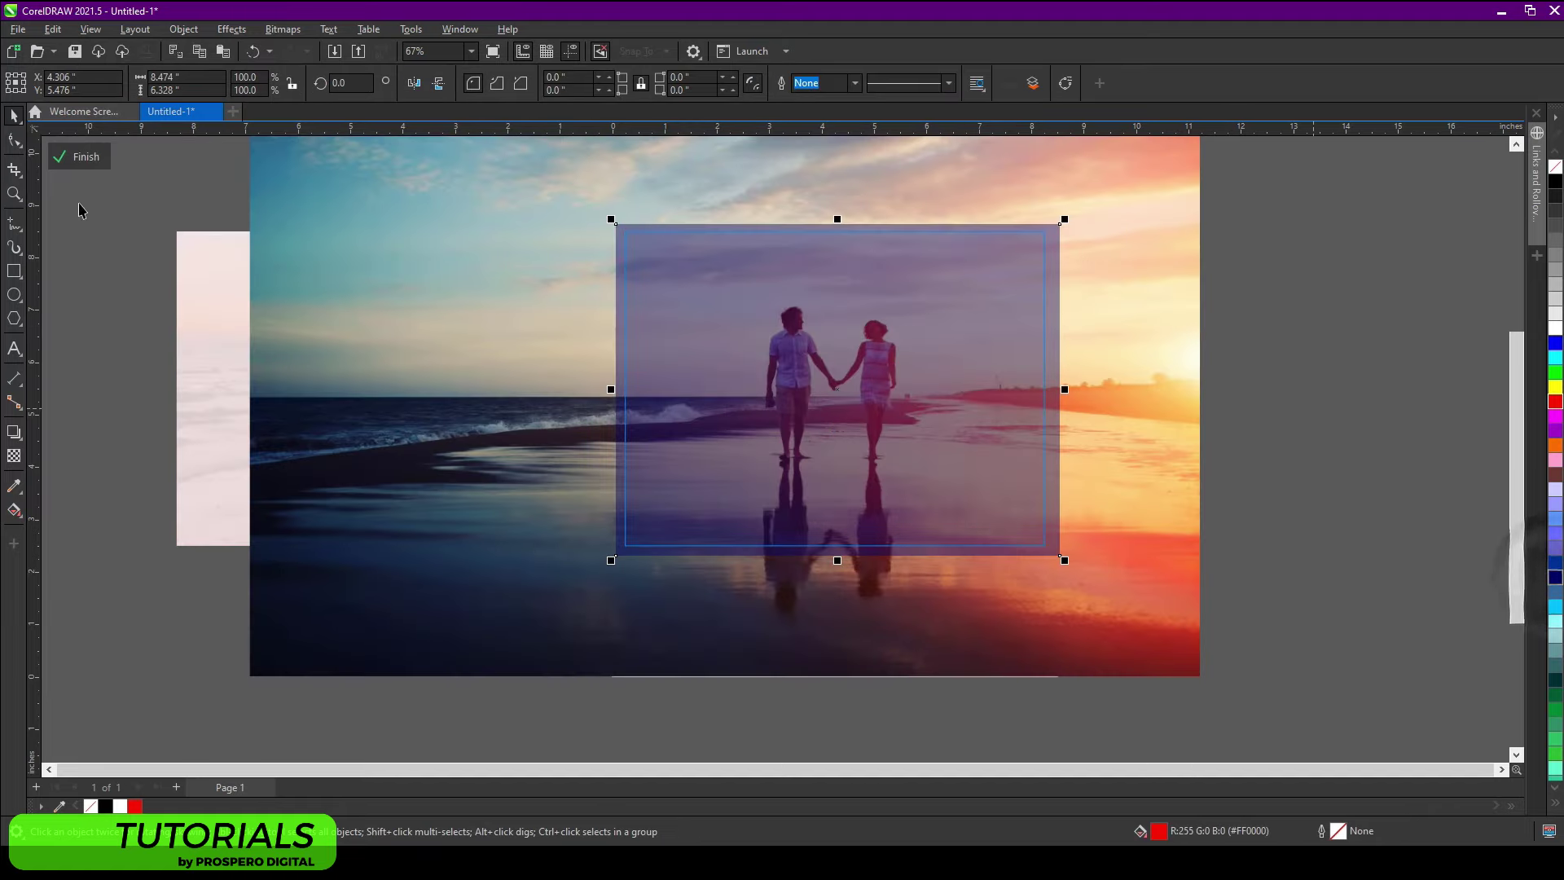
{"action": "left_click", "coordinate": [79, 164]}
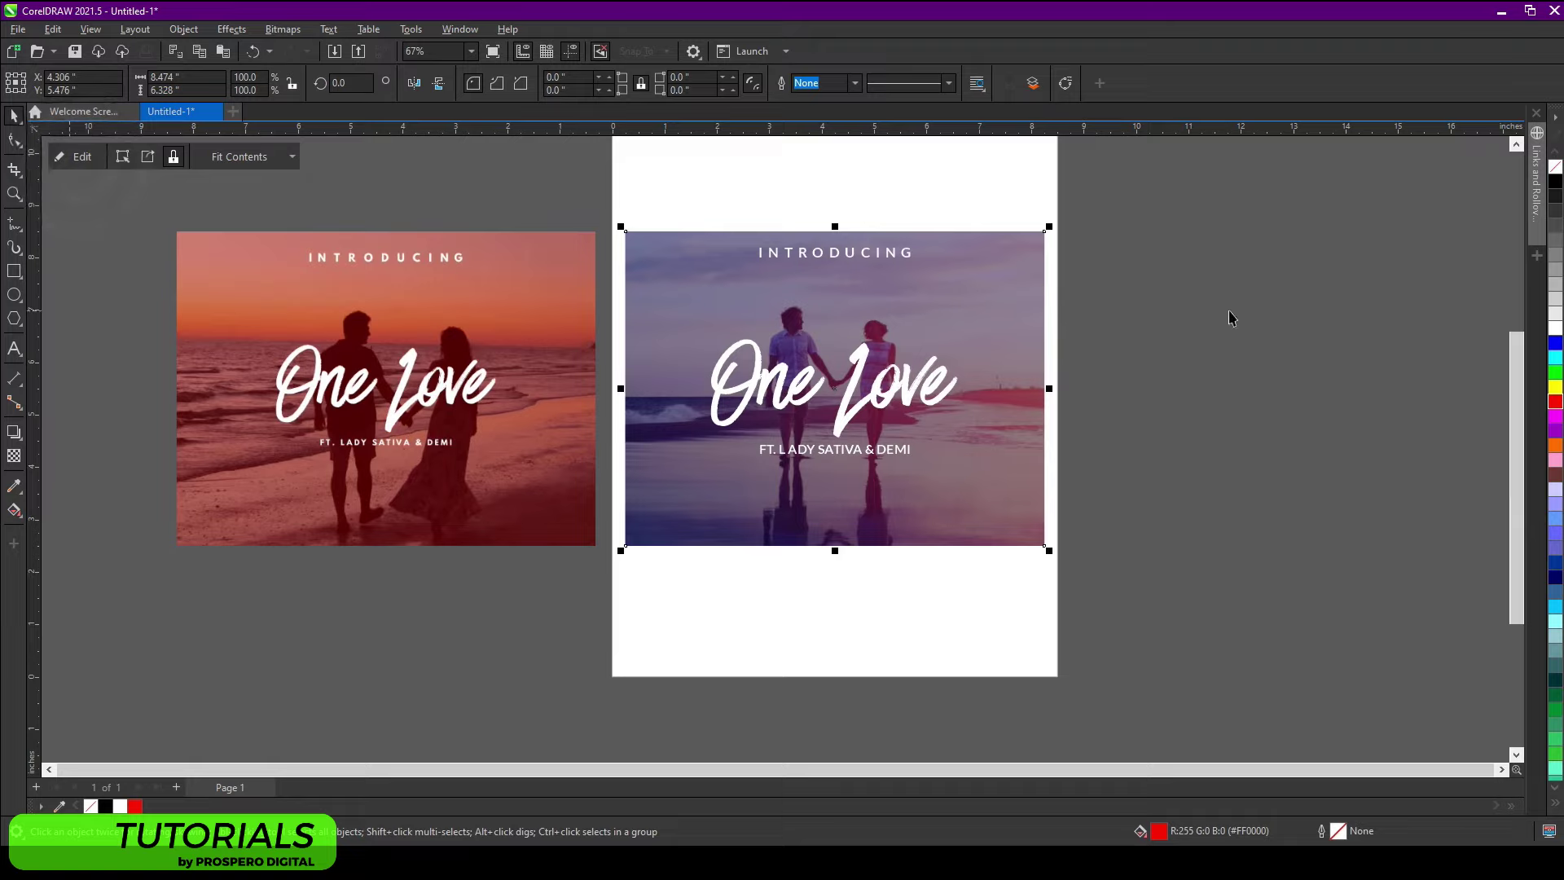
{"action": "left_click", "coordinate": [1229, 318]}
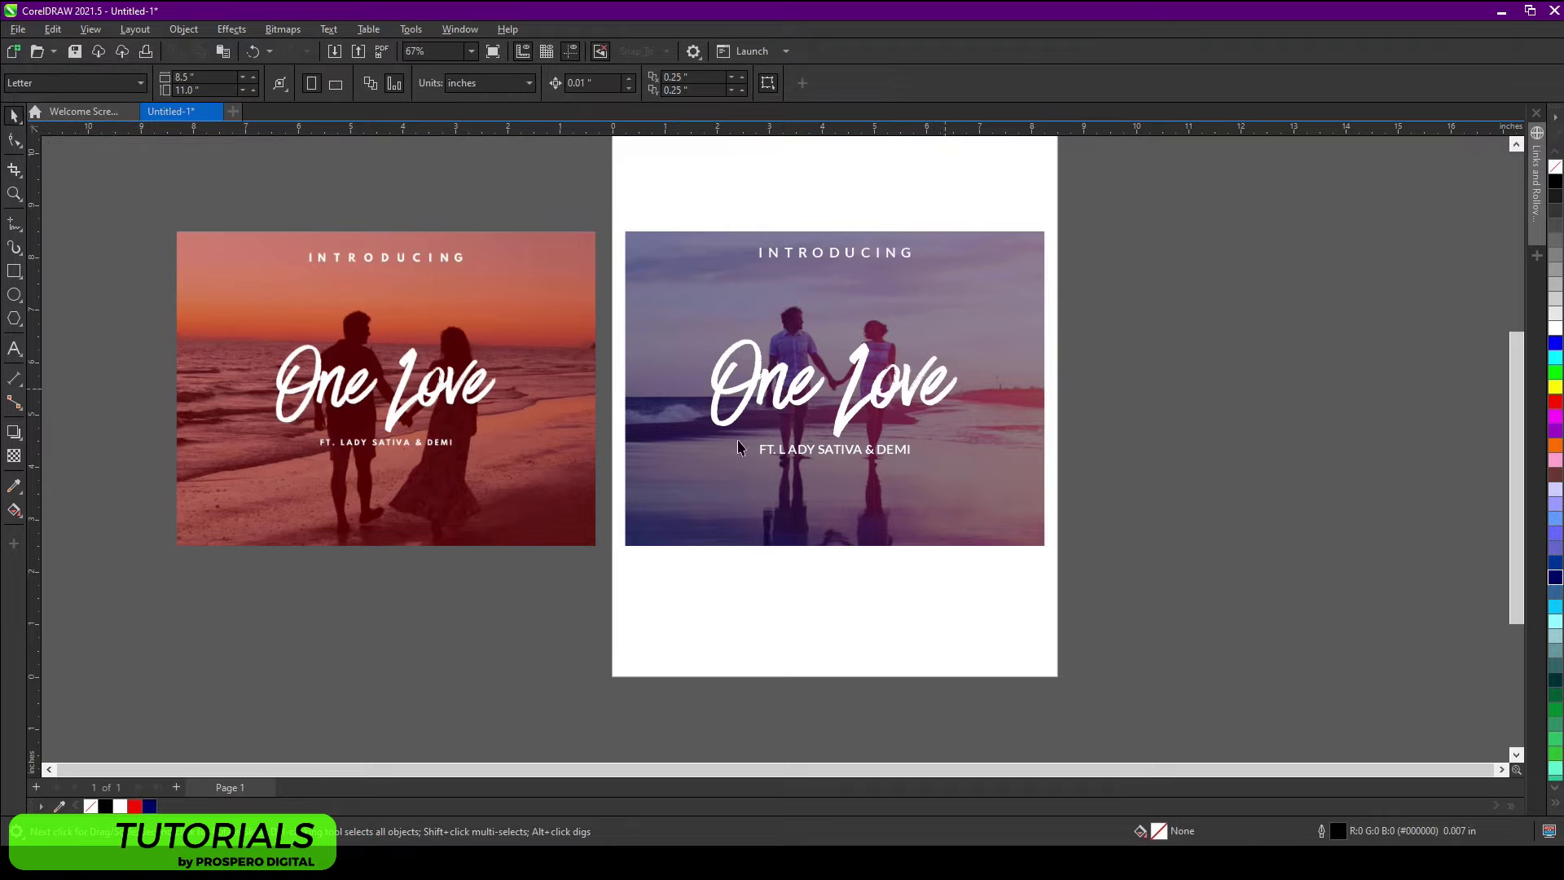